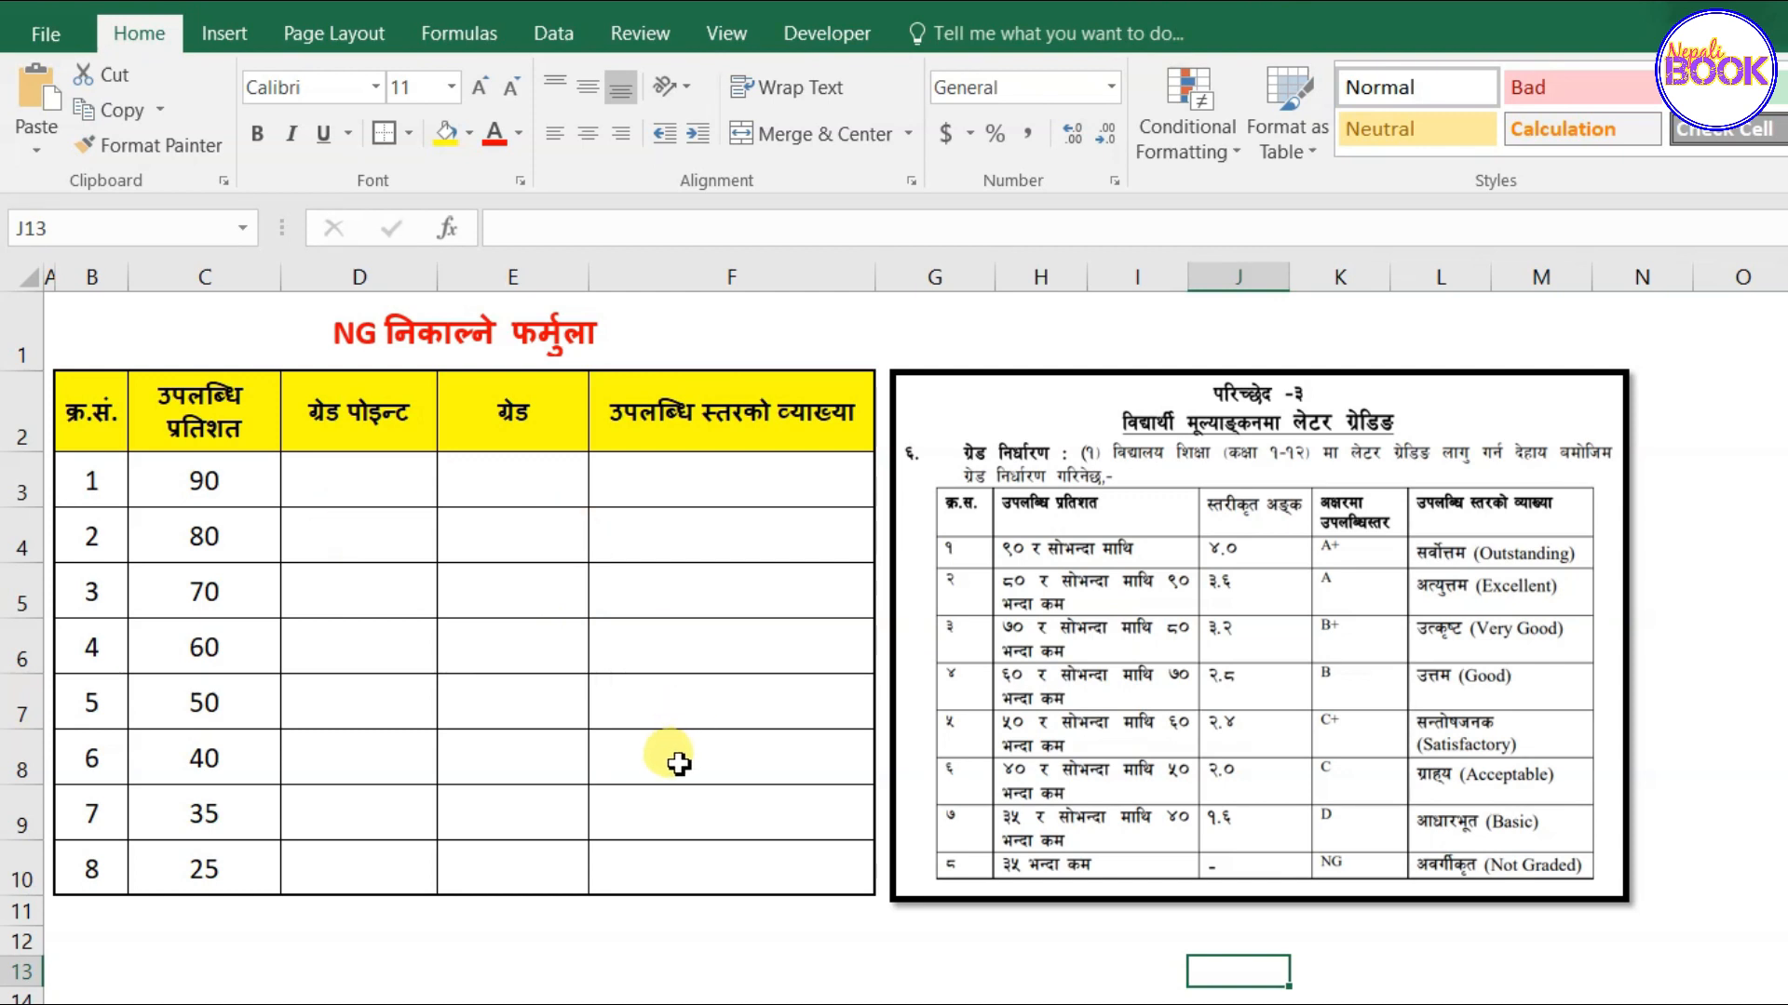
Look over the percentage column and the empty grade point, grade and description columns of the table.
{"action": "left_click_drag", "start_coordinate": [207, 470], "coordinate": [207, 866]}
{"action": "left_click", "coordinate": [367, 473]}
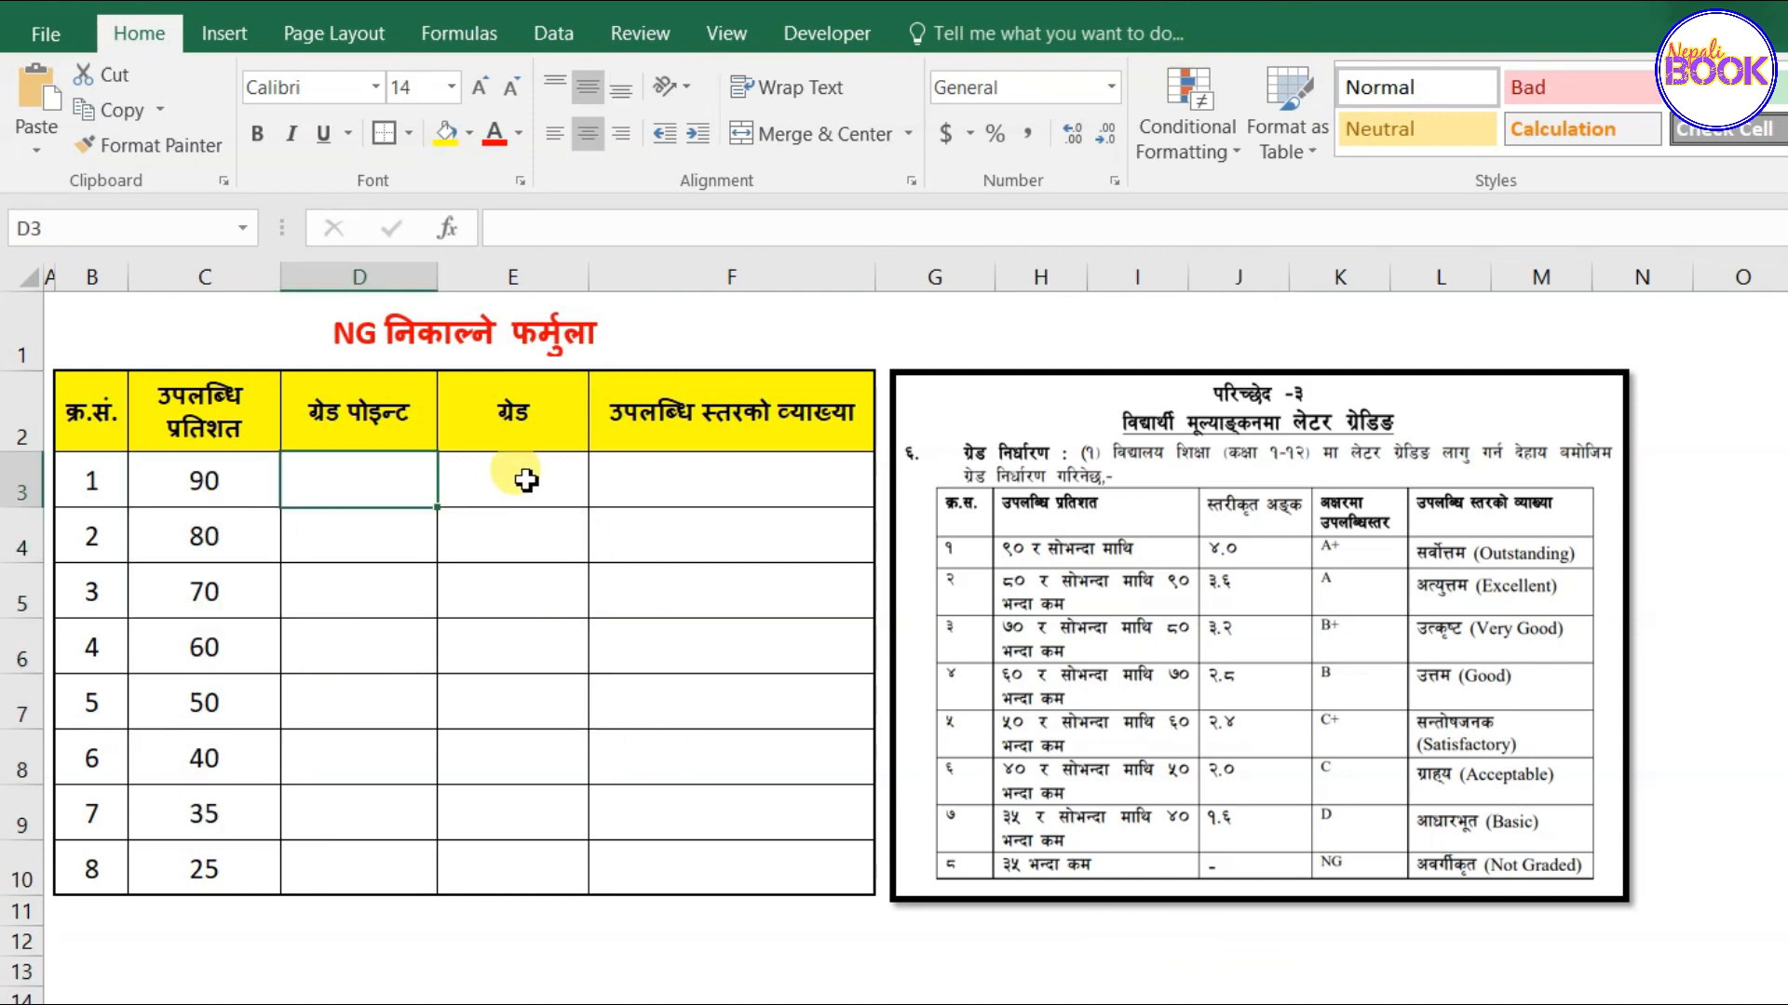
{"action": "left_click", "coordinate": [520, 473]}
{"action": "left_click", "coordinate": [674, 470]}
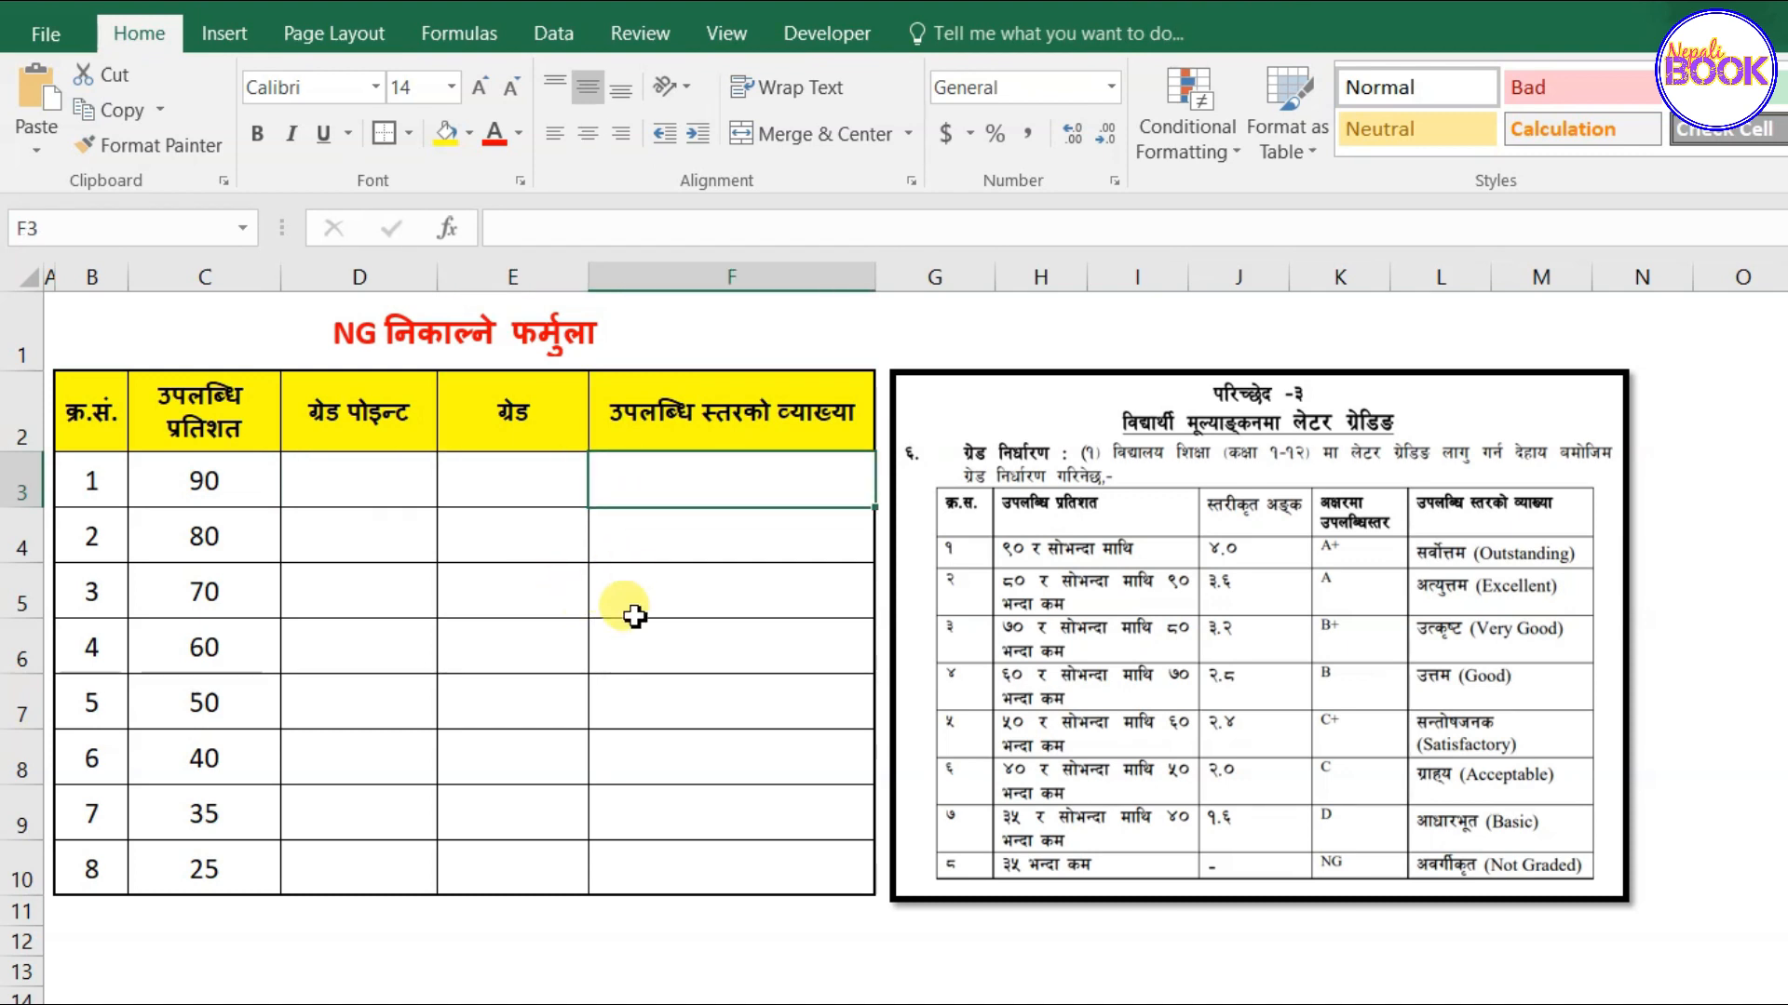
{"action": "left_click_drag", "start_coordinate": [344, 496], "coordinate": [674, 794]}
{"action": "left_click", "coordinate": [524, 632]}
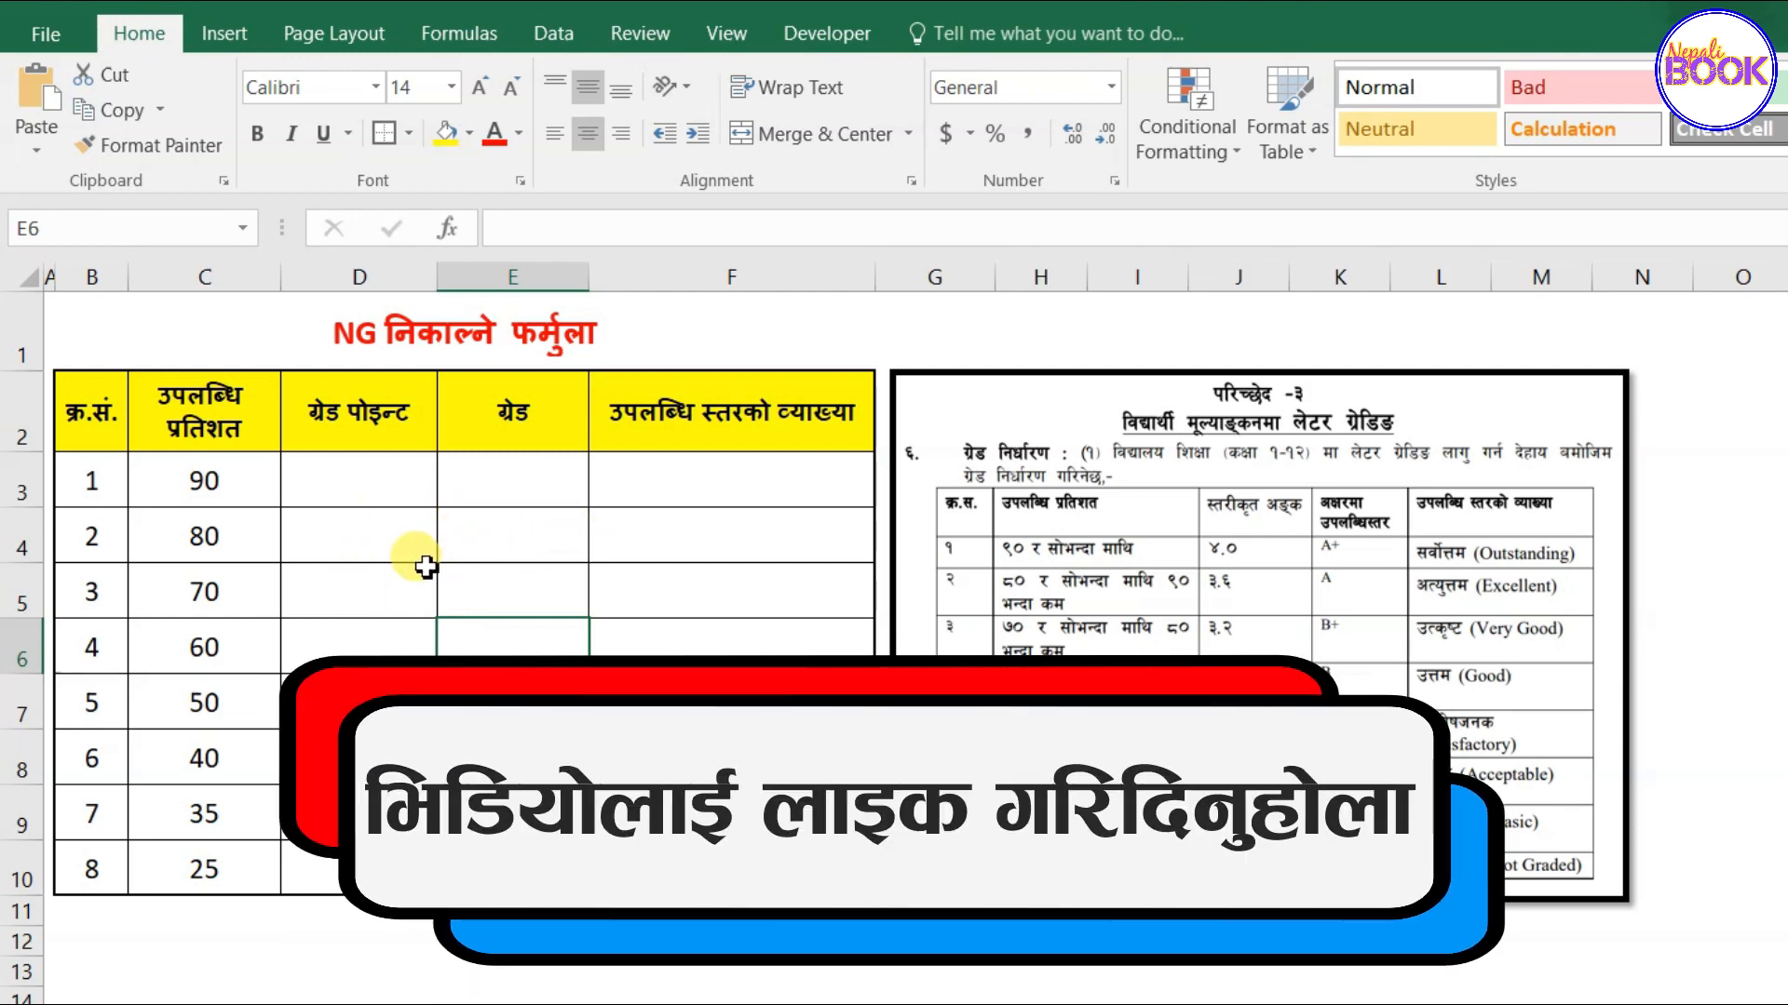
{"action": "left_click", "coordinate": [354, 480]}
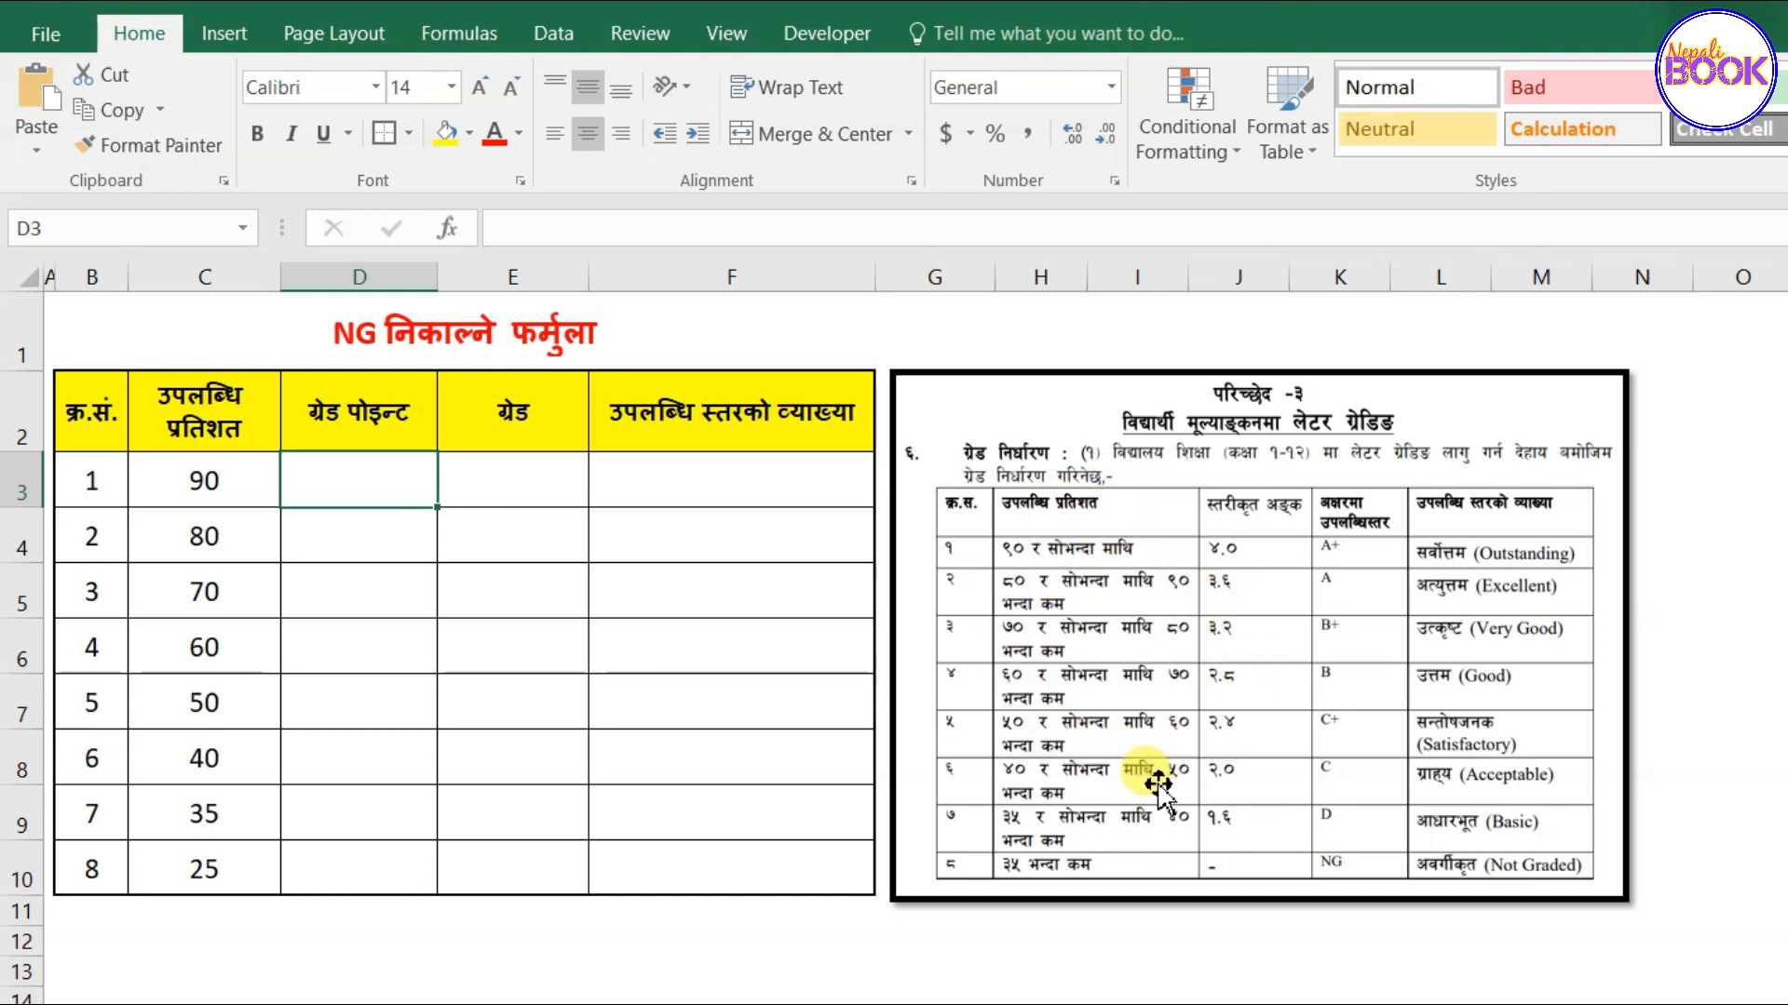
Switch to the NG FORMULA text in Notepad and examine the grade point formula's C3 reference and its 90 and 80 conditions.
{"action": "key", "text": "alt+Tab"}
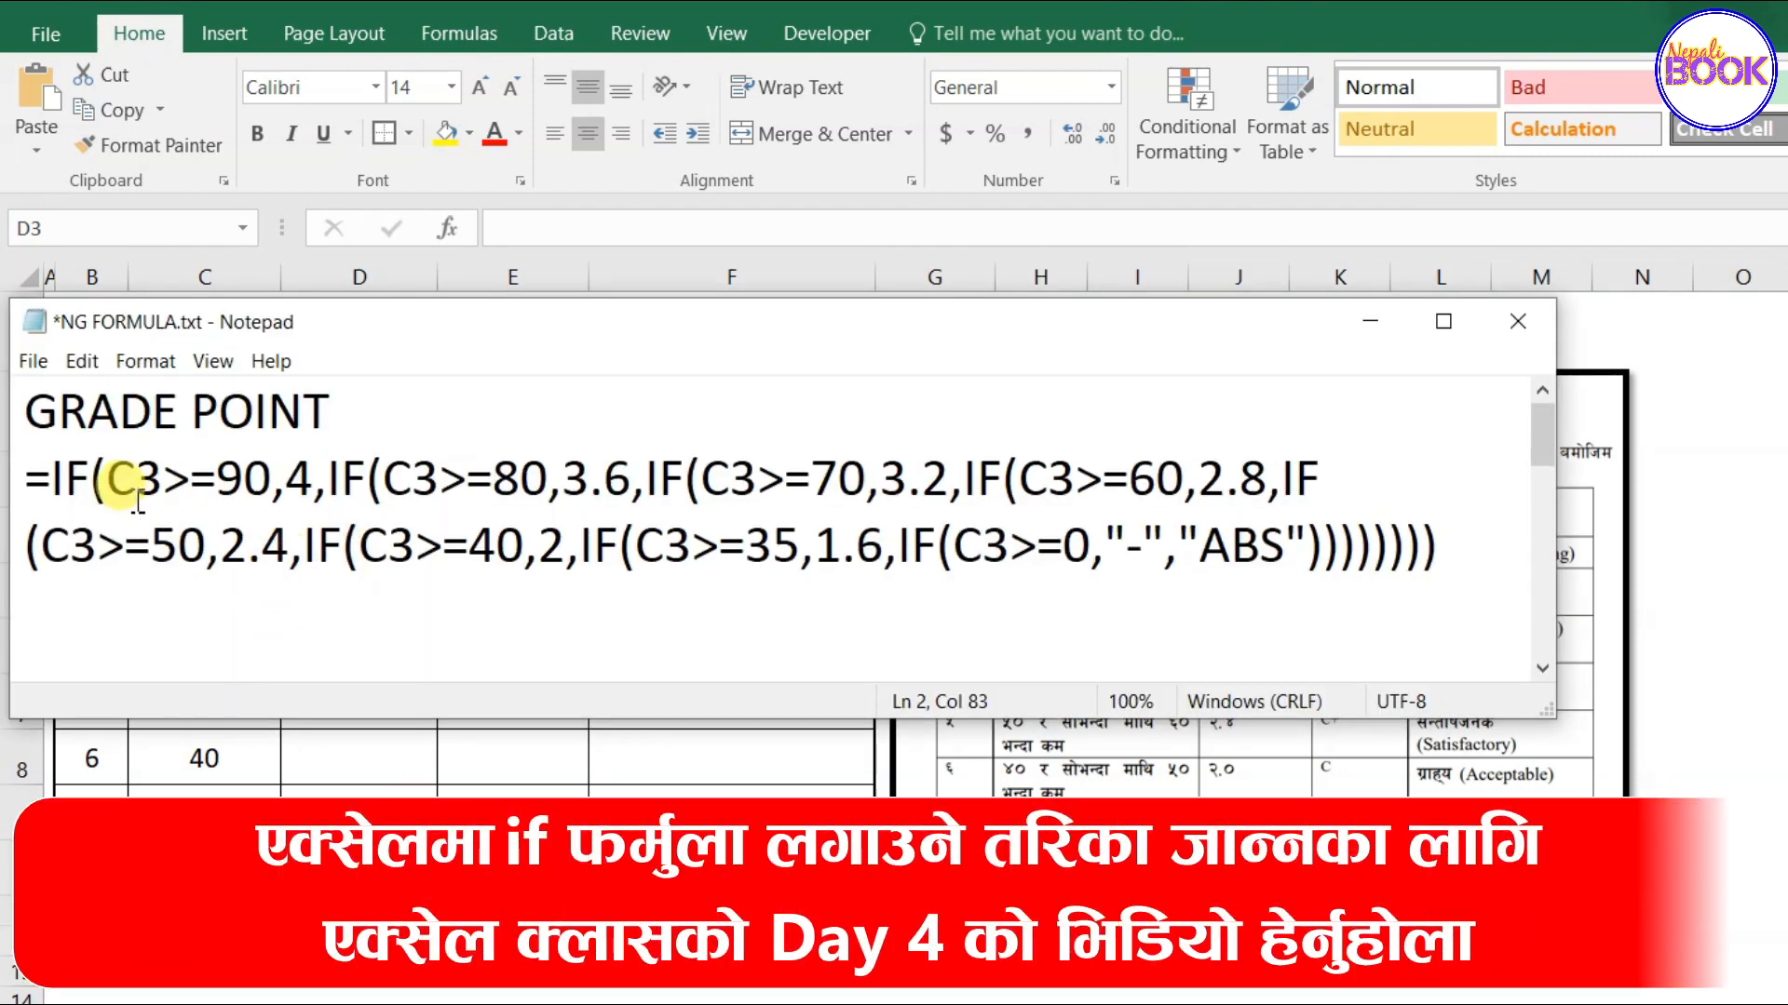
{"action": "left_click_drag", "start_coordinate": [408, 349], "coordinate": [402, 542]}
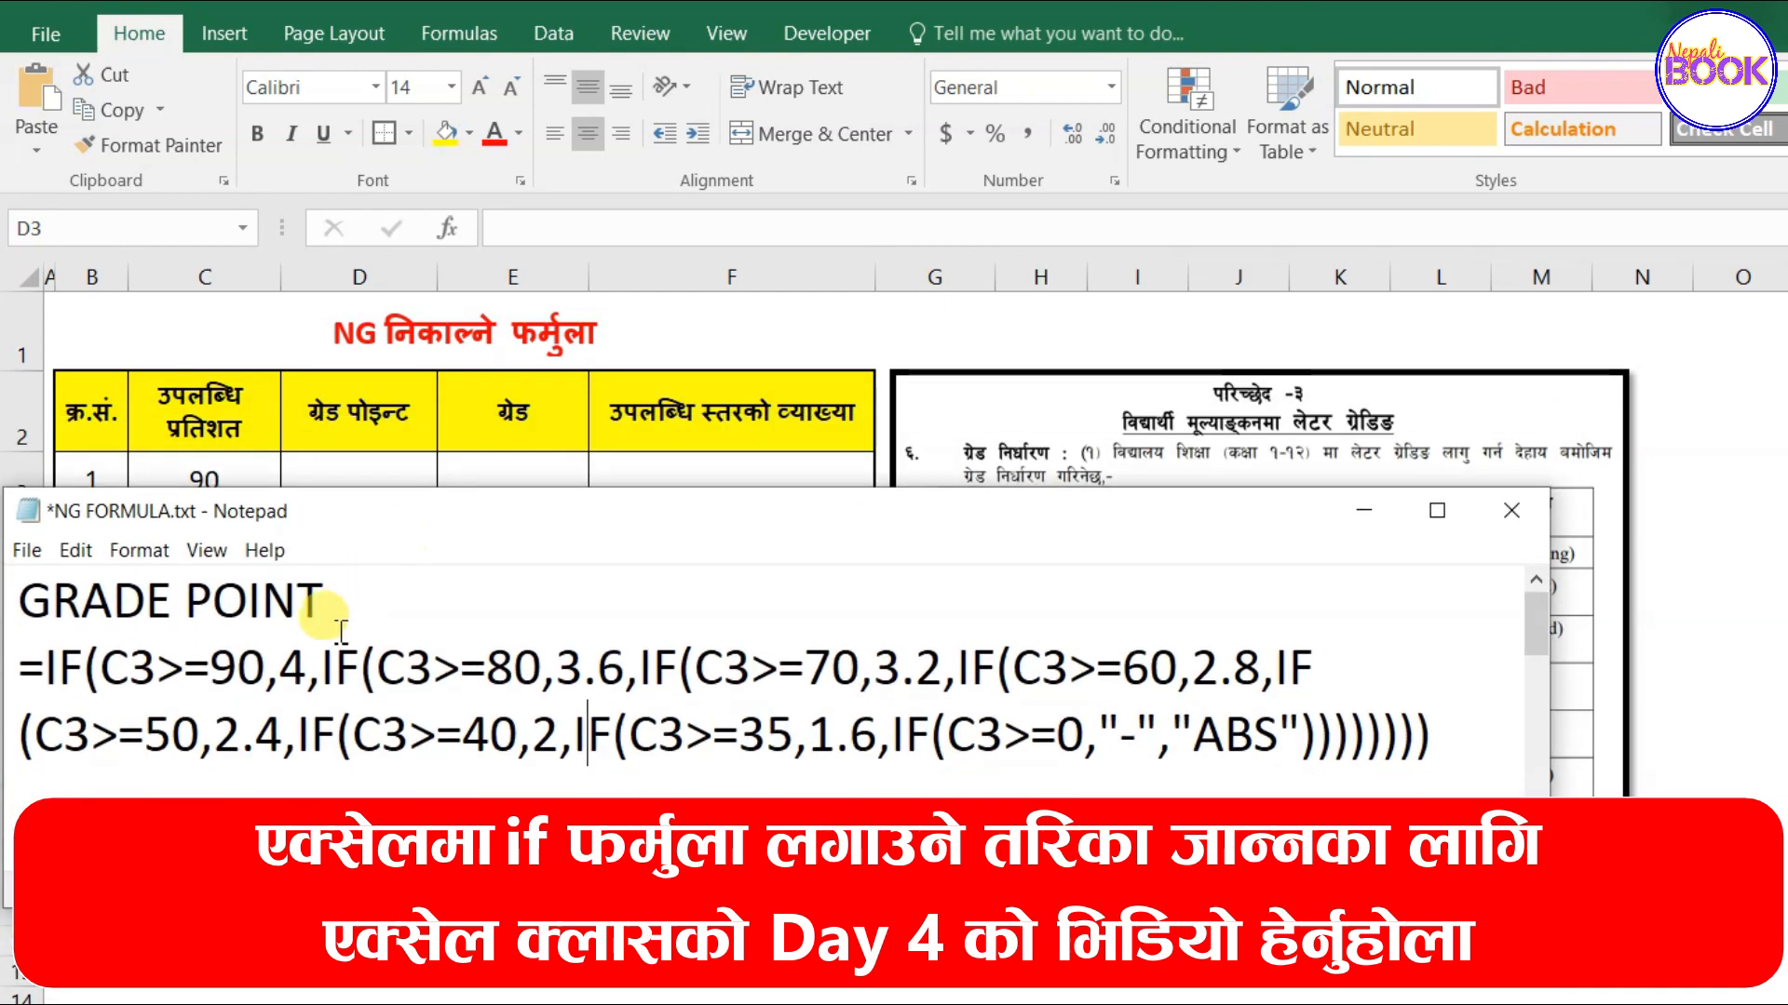
{"action": "left_click", "coordinate": [158, 669]}
{"action": "left_click", "coordinate": [183, 672]}
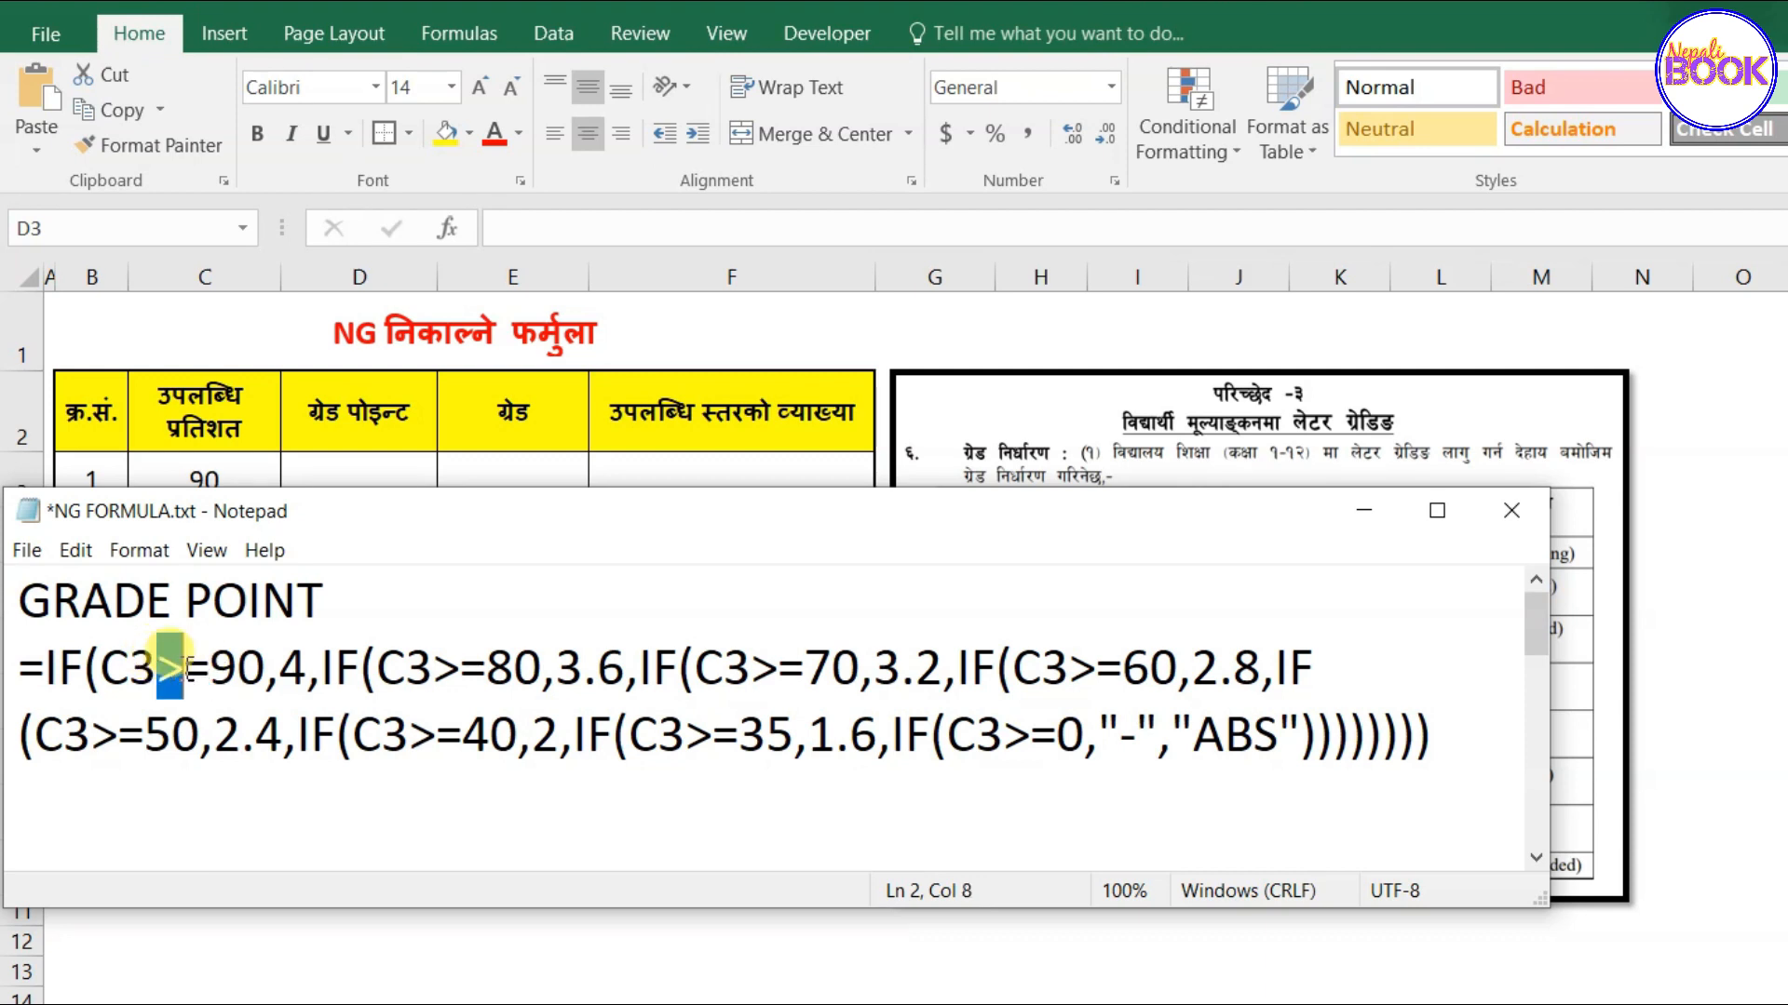
{"action": "left_click", "coordinate": [183, 672]}
{"action": "left_click_drag", "start_coordinate": [100, 665], "coordinate": [156, 667]}
{"action": "left_click_drag", "start_coordinate": [367, 511], "coordinate": [372, 574]}
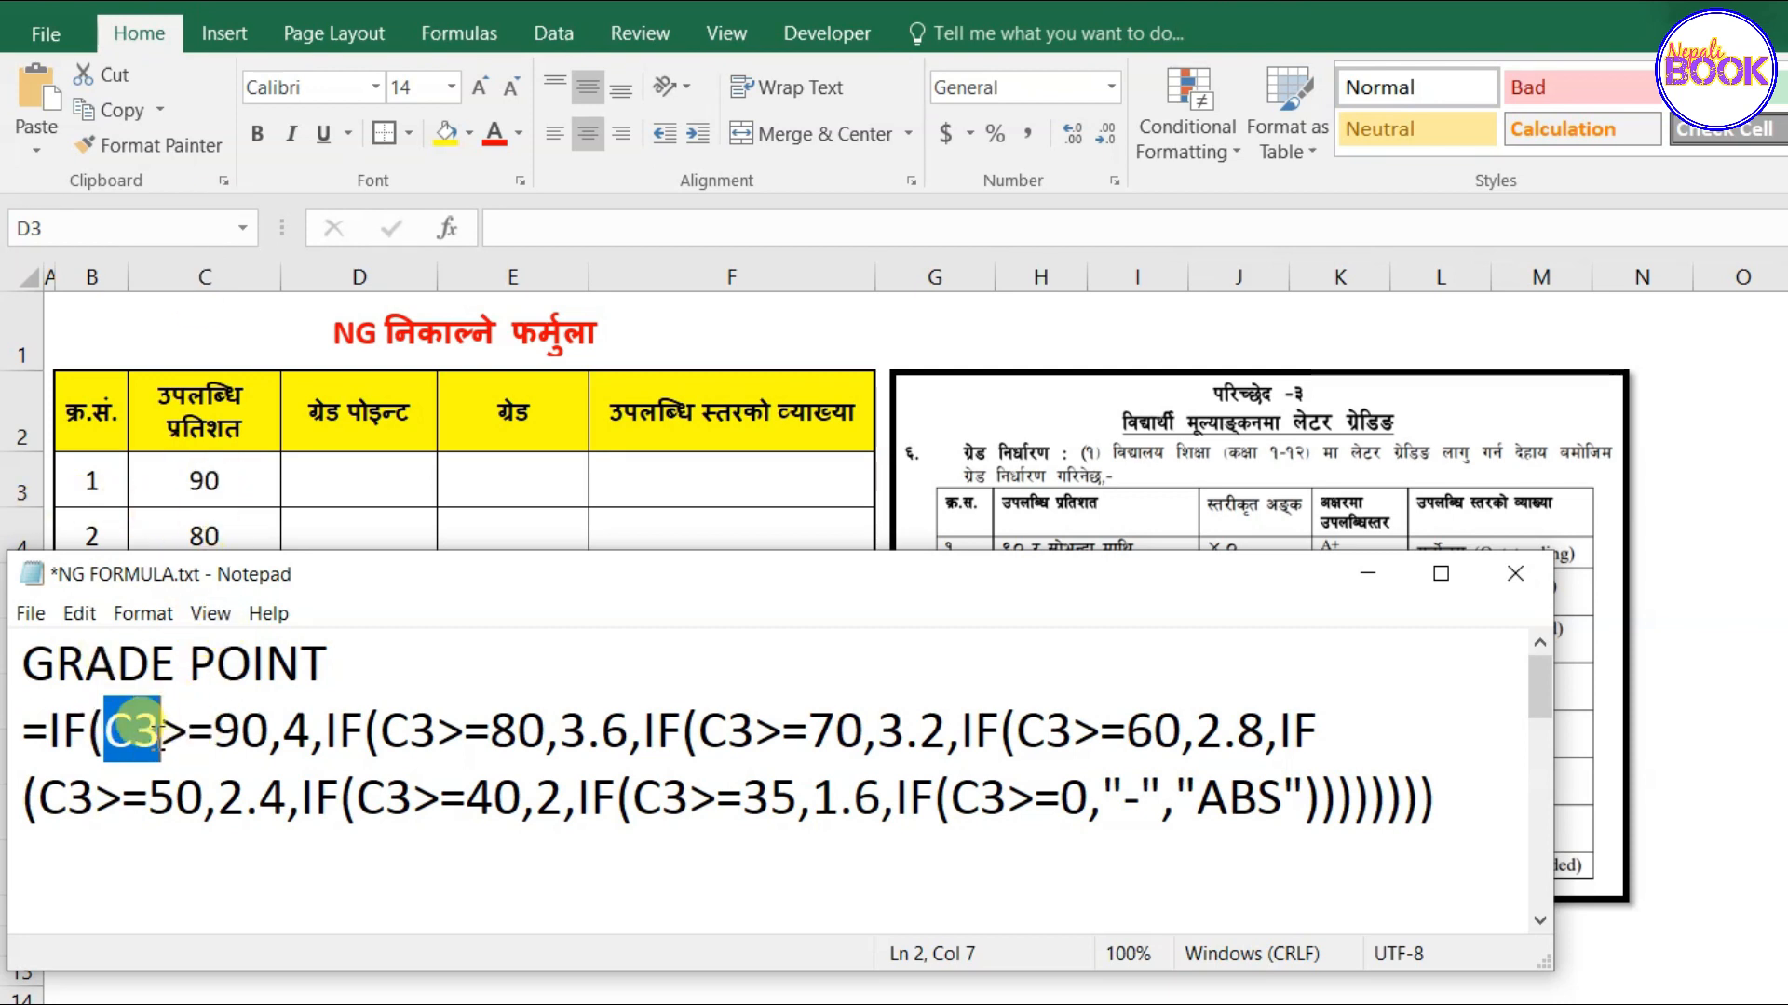
{"action": "left_click", "coordinate": [214, 732]}
{"action": "left_click", "coordinate": [240, 736]}
{"action": "left_click_drag", "start_coordinate": [283, 736], "coordinate": [363, 736]}
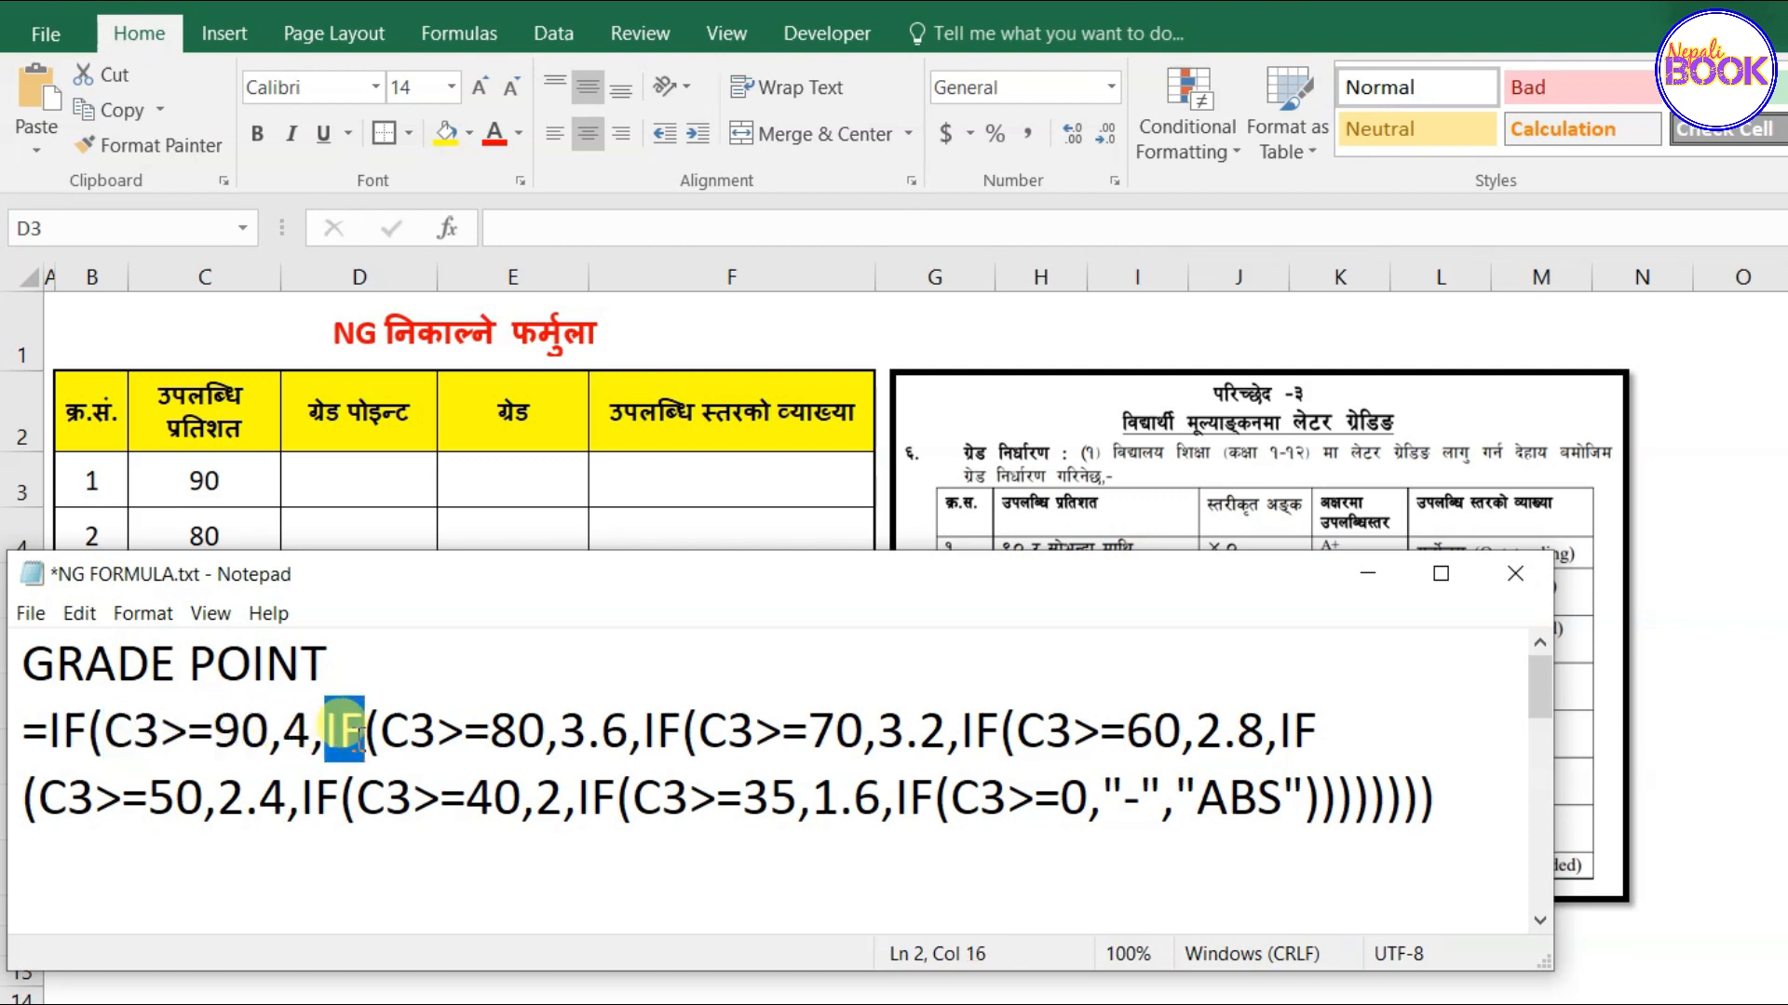
{"action": "left_click_drag", "start_coordinate": [381, 736], "coordinate": [631, 736]}
{"action": "left_click", "coordinate": [490, 736]}
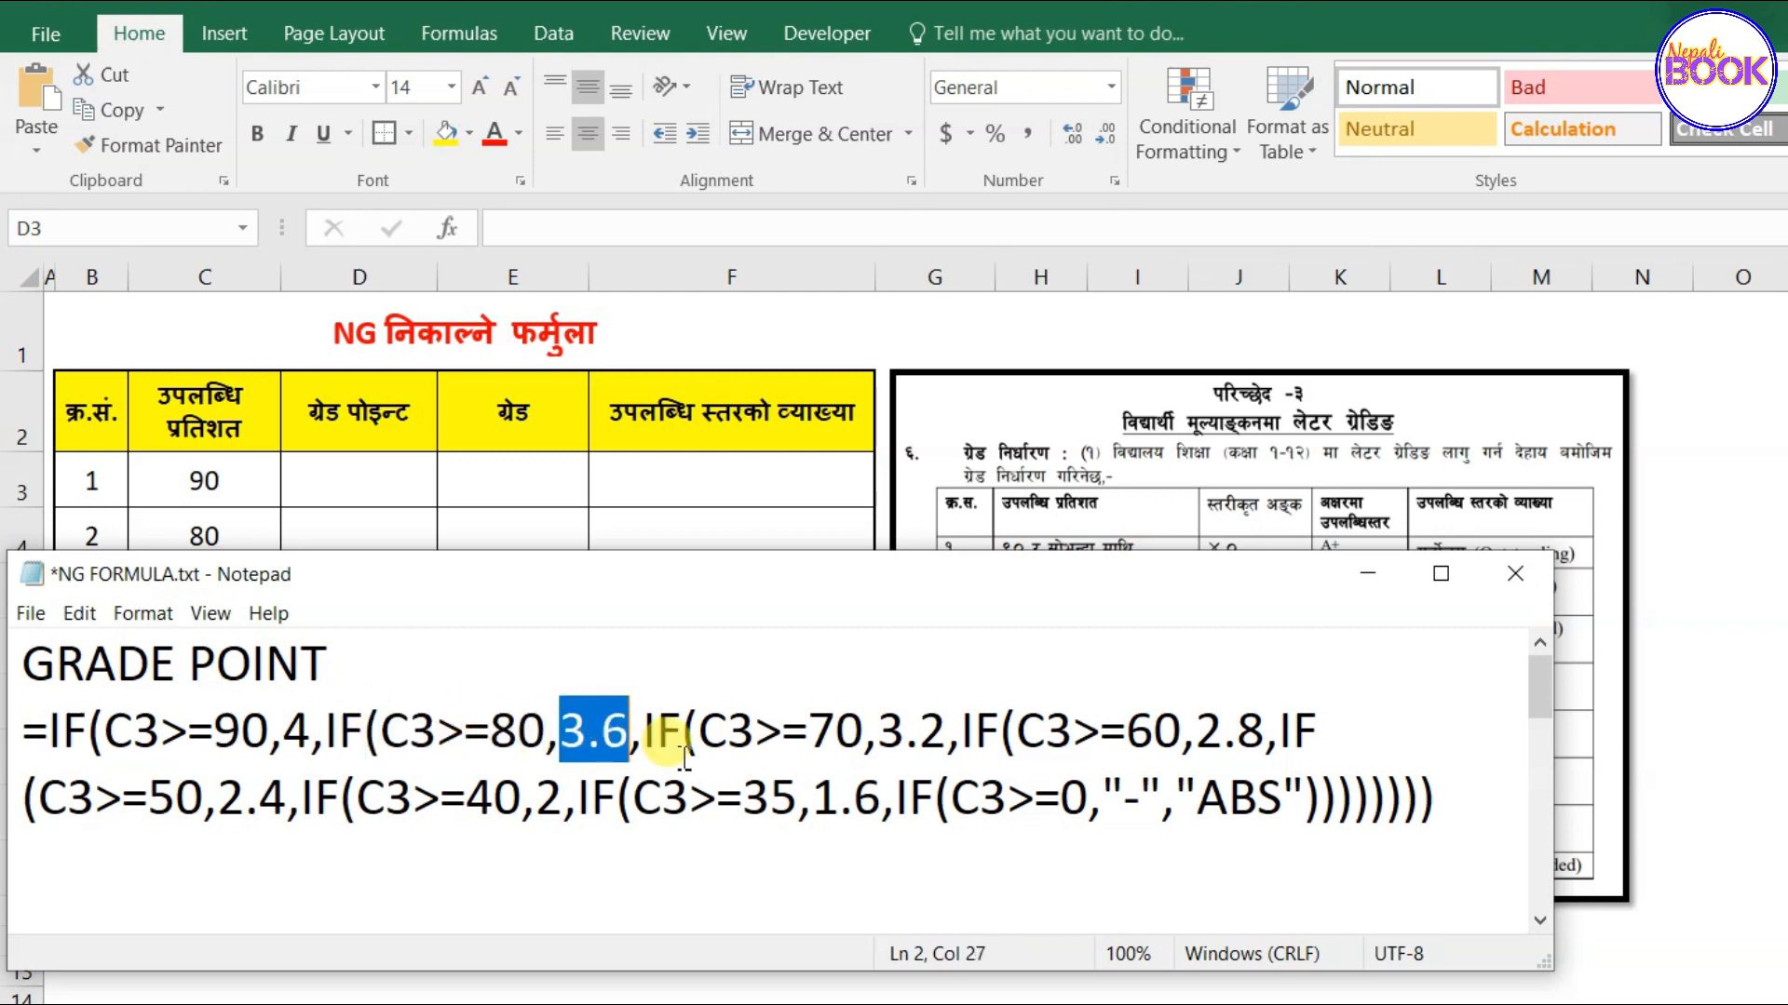
Examine the grade point formula's remaining conditions, from the 70 threshold down to the final zero condition.
{"action": "left_click", "coordinate": [808, 730]}
{"action": "left_click_drag", "start_coordinate": [808, 731], "coordinate": [864, 730]}
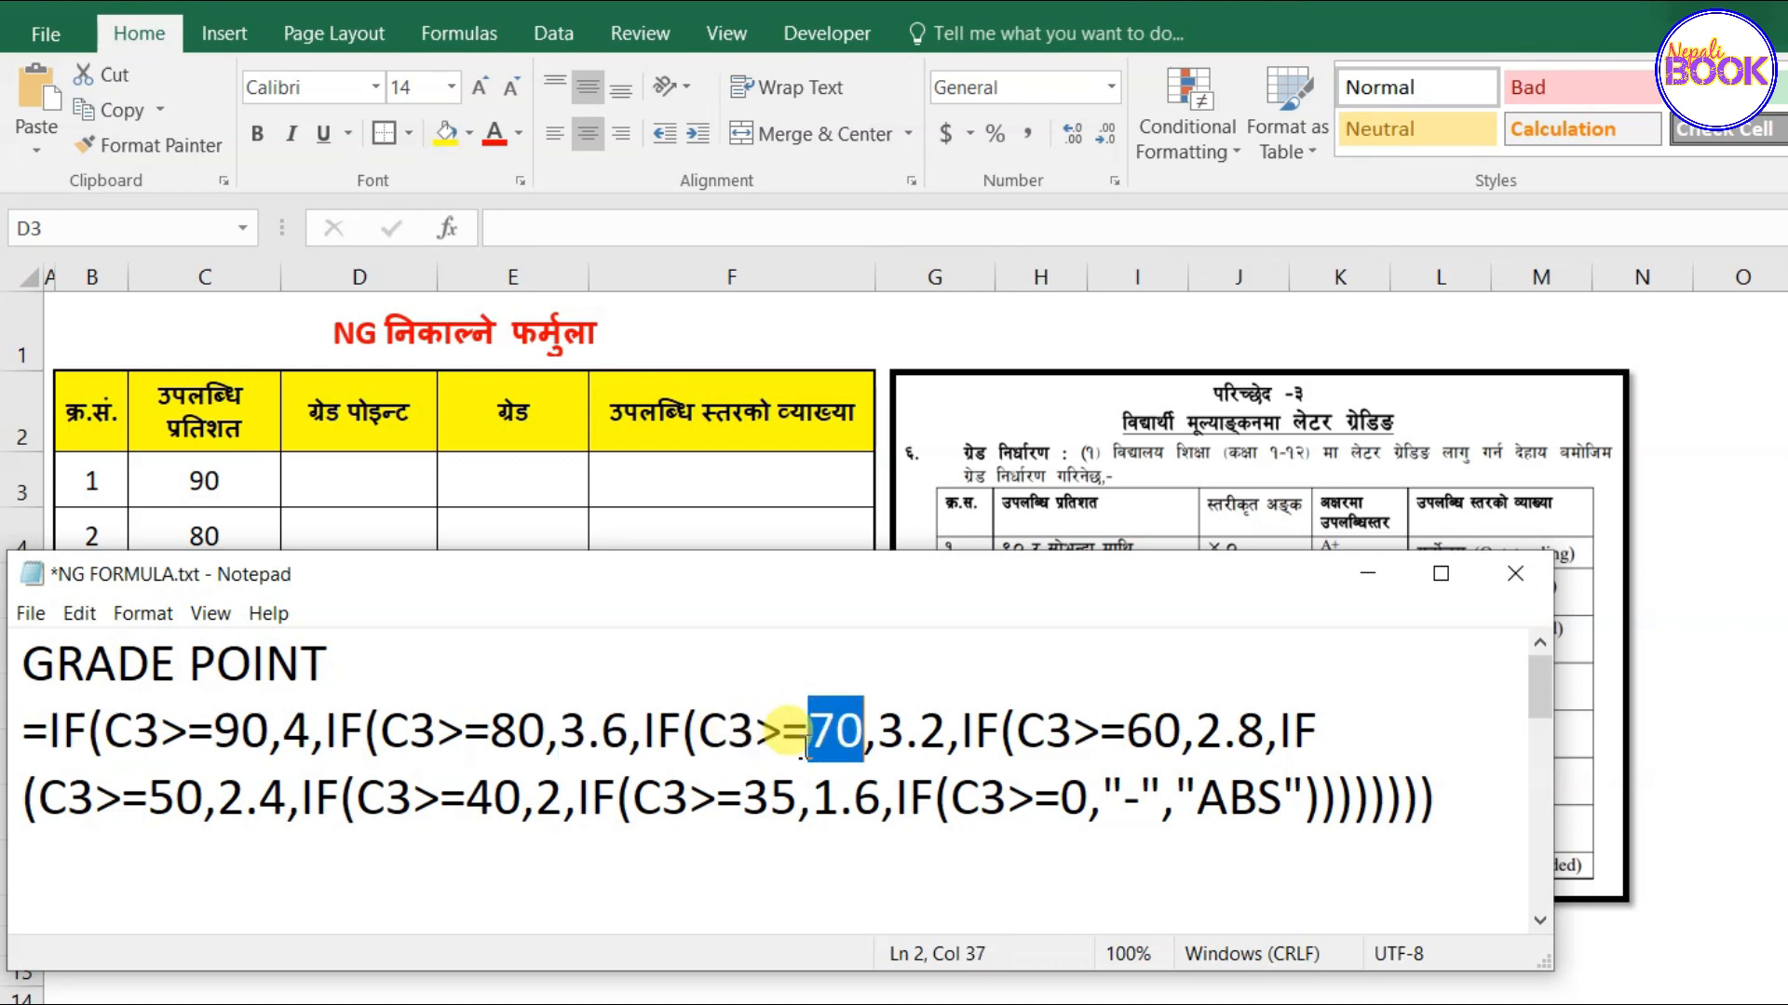
{"action": "left_click_drag", "start_coordinate": [700, 735], "coordinate": [945, 731]}
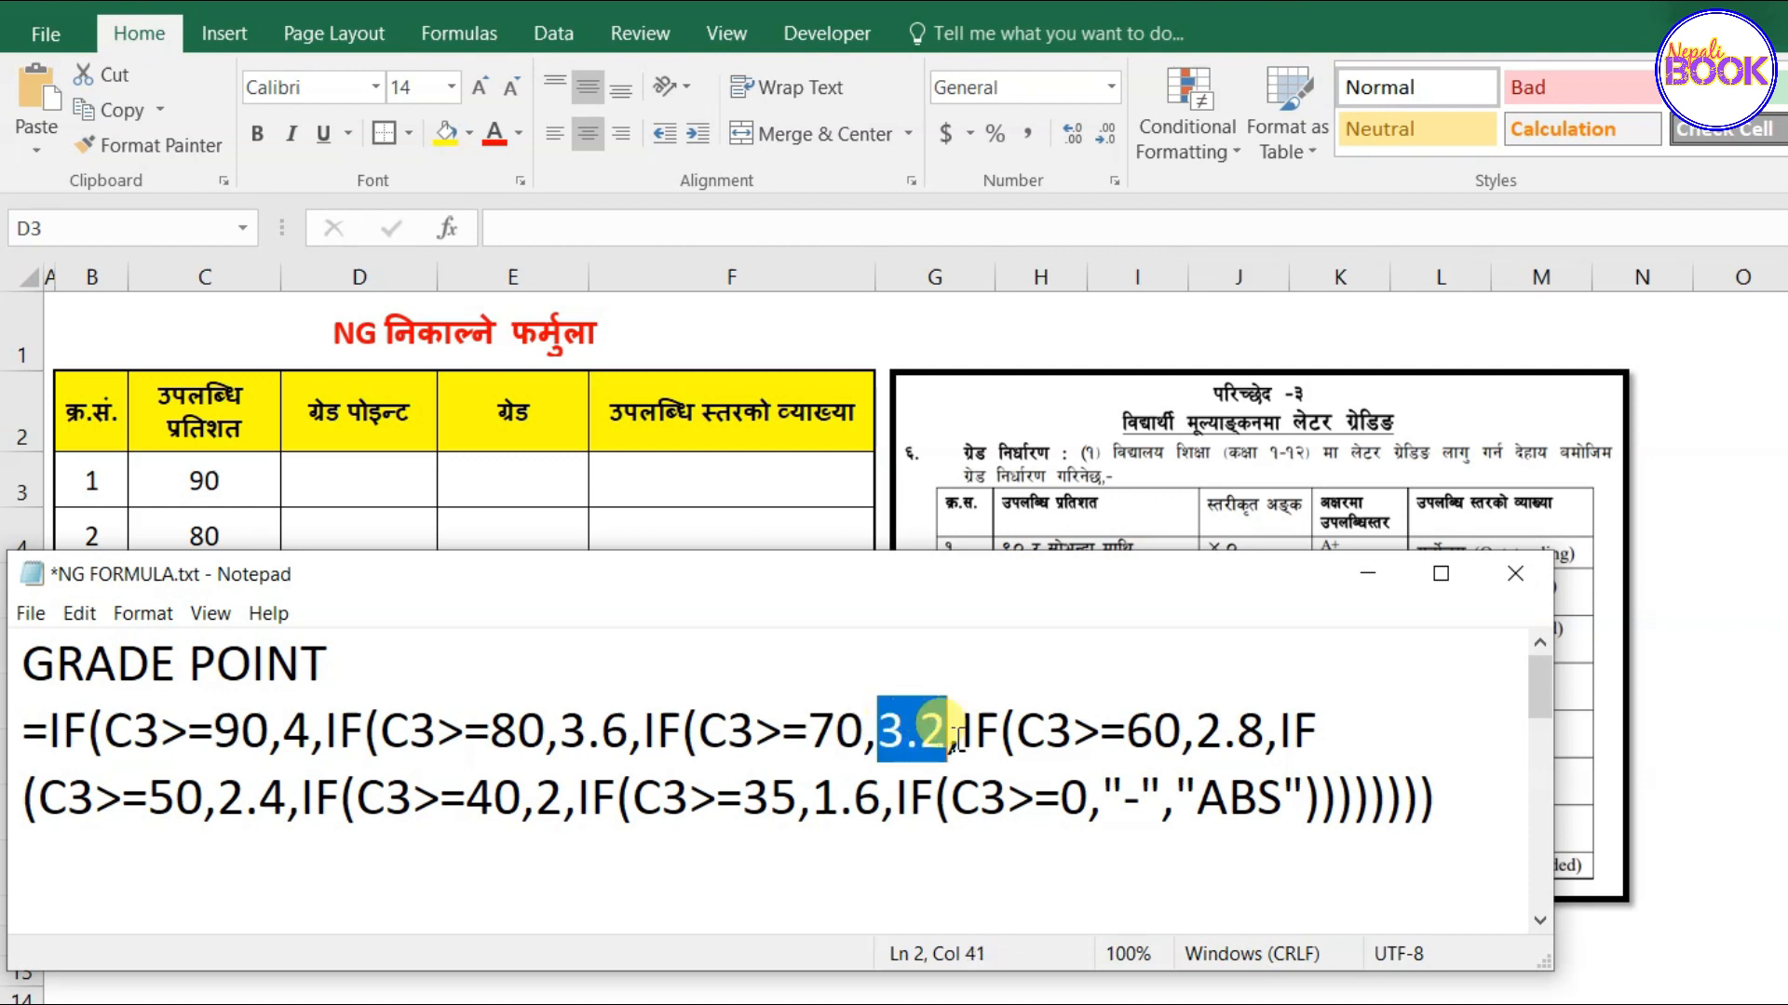
{"action": "left_click_drag", "start_coordinate": [1127, 733], "coordinate": [1194, 735]}
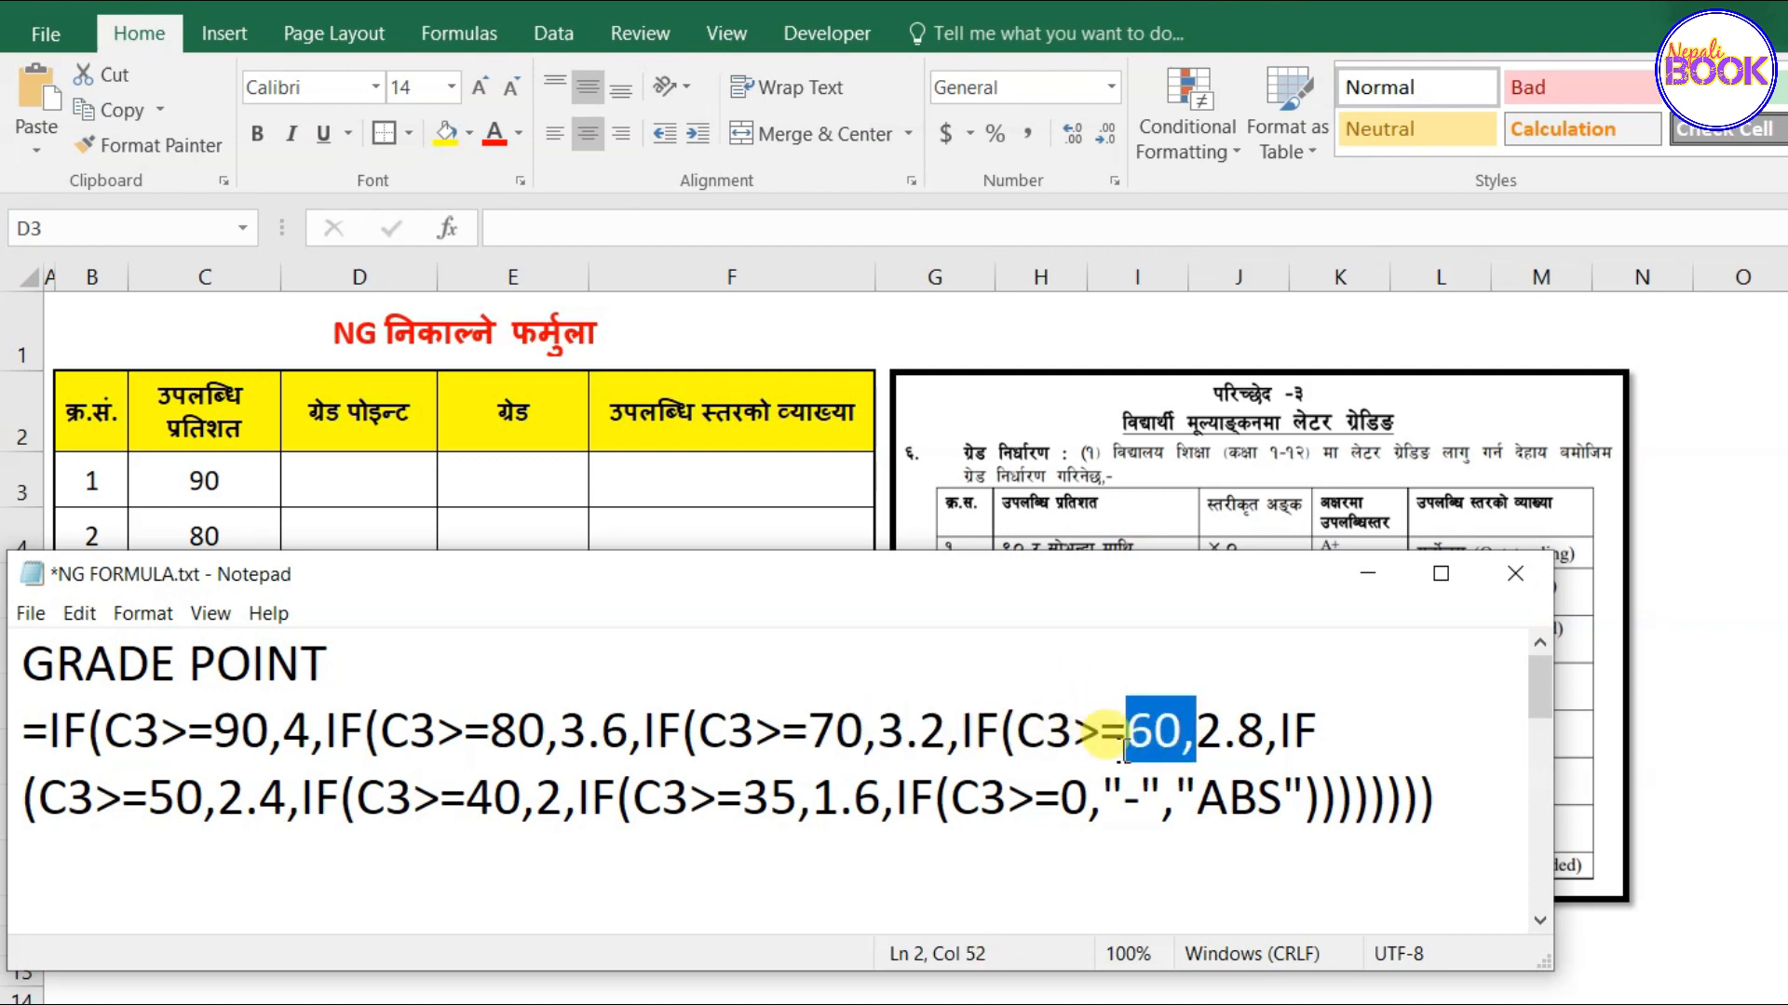
{"action": "left_click", "coordinate": [1210, 736]}
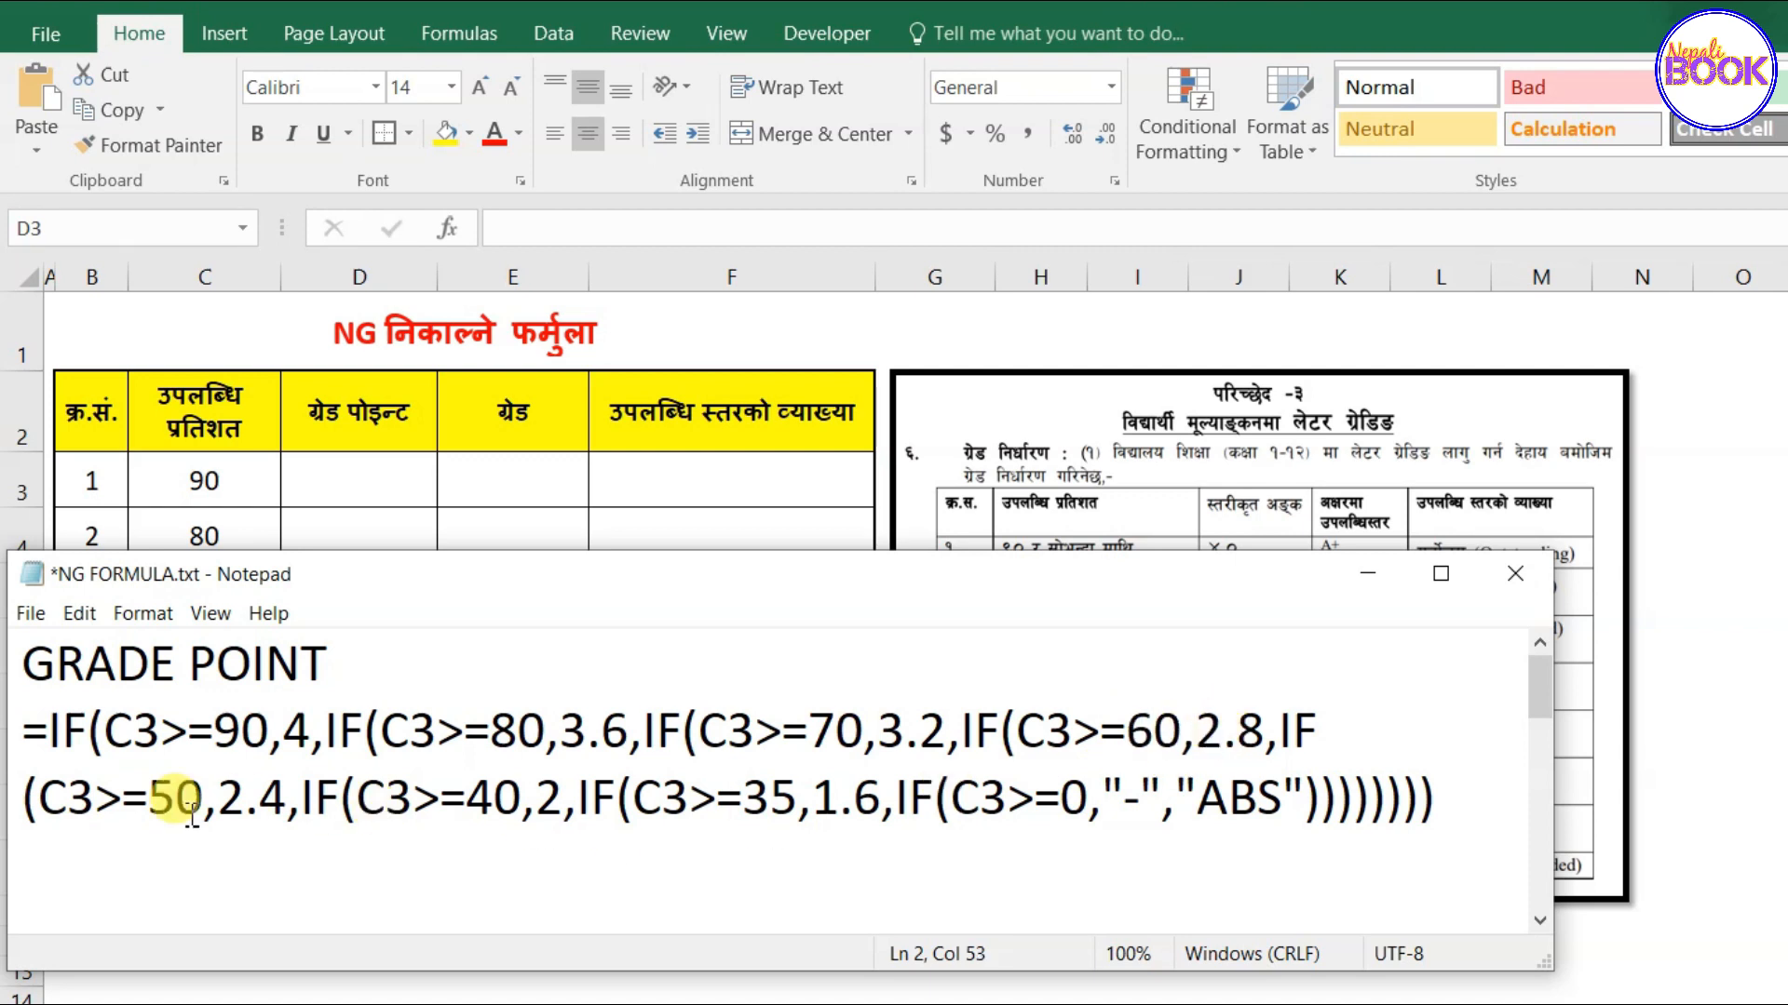
{"action": "left_click_drag", "start_coordinate": [148, 798], "coordinate": [287, 806]}
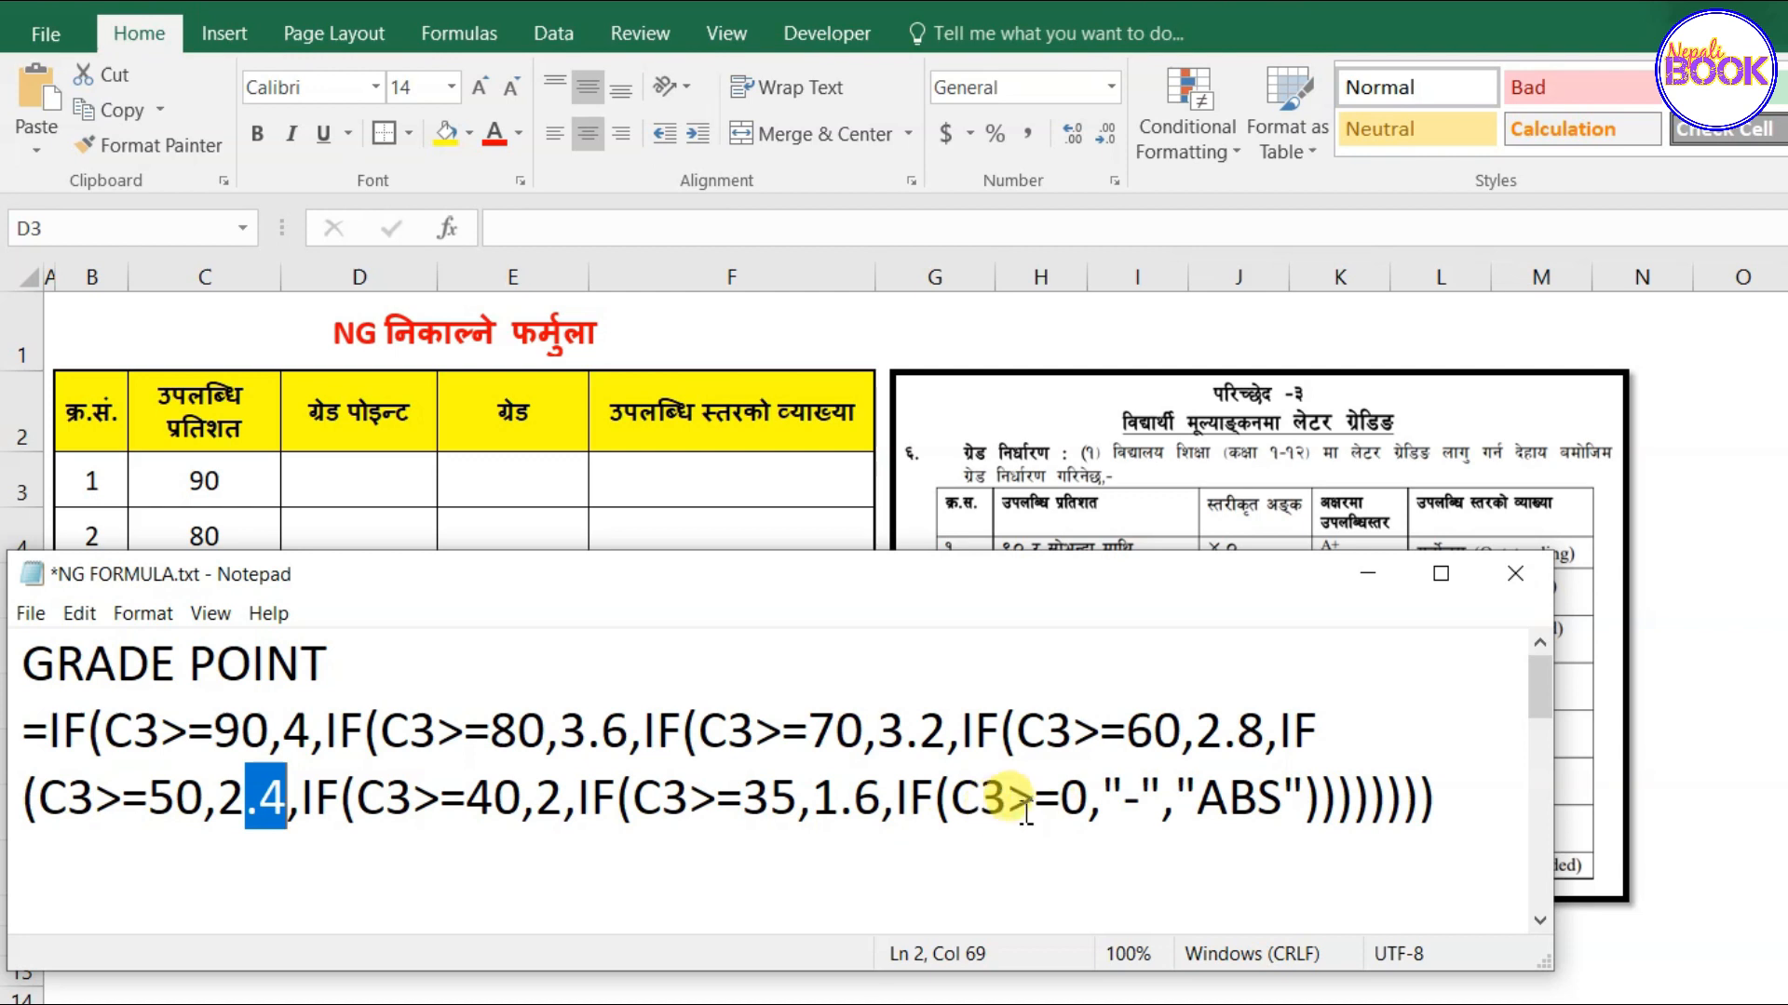
{"action": "left_click_drag", "start_coordinate": [1062, 798], "coordinate": [1106, 802]}
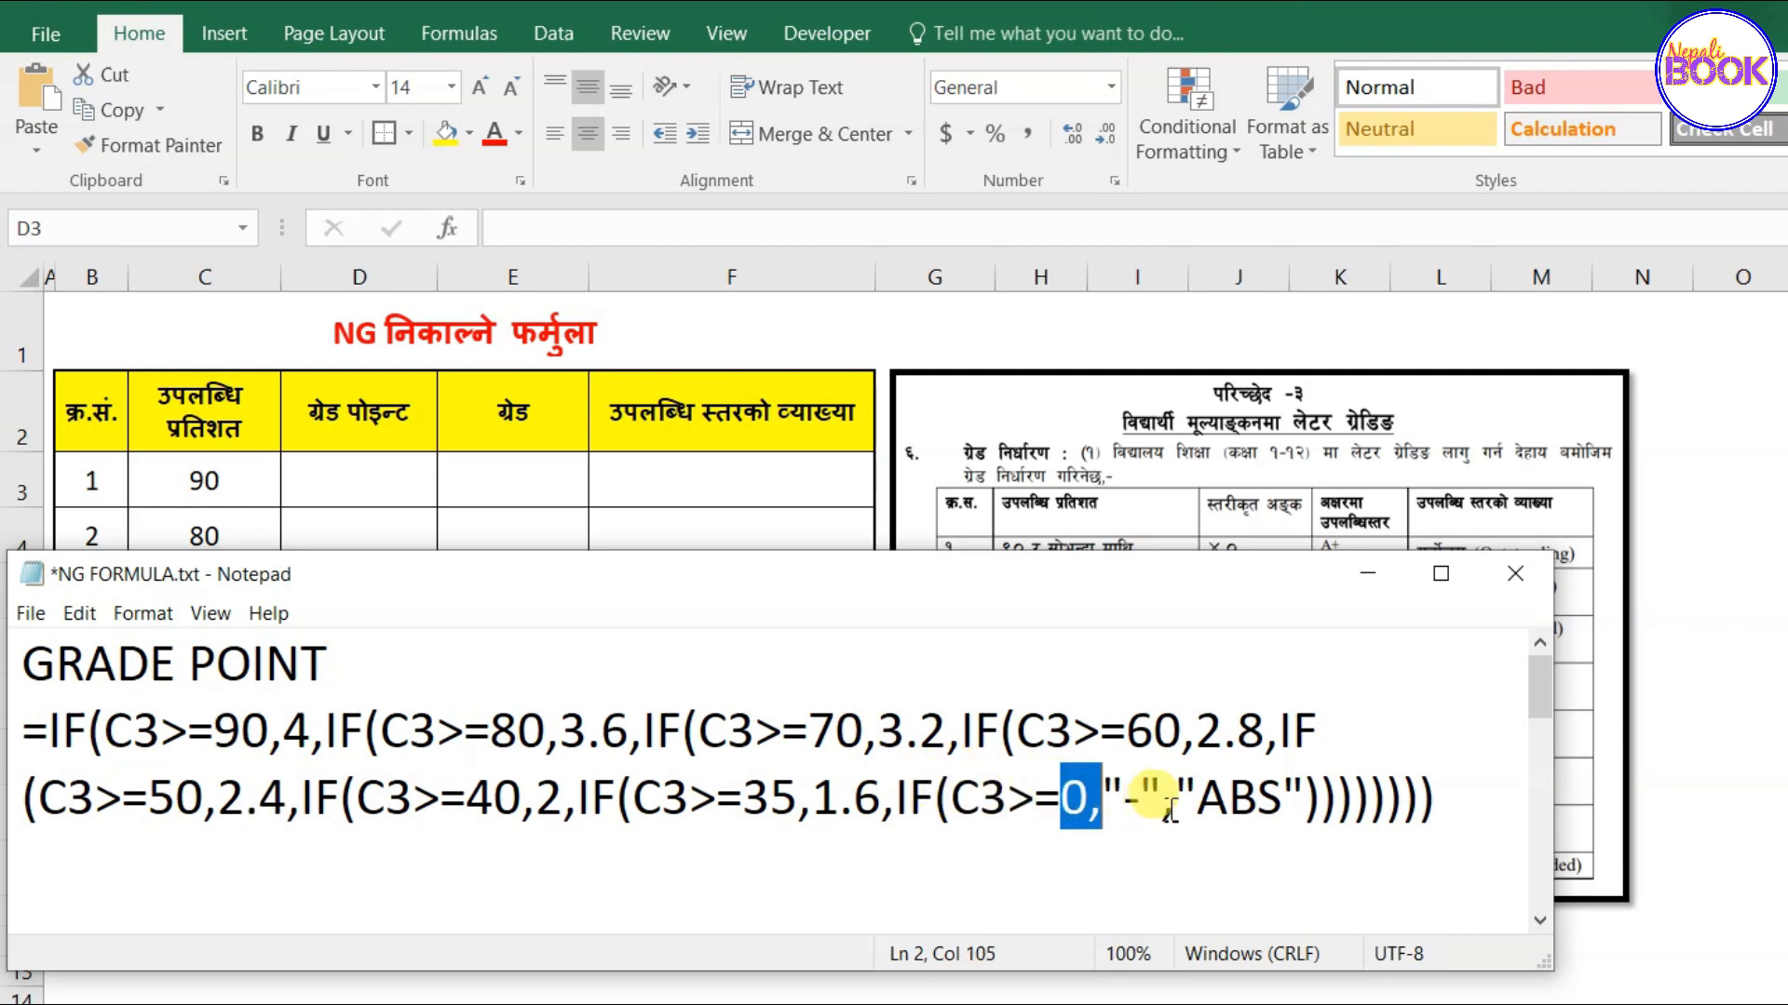
{"action": "left_click_drag", "start_coordinate": [1123, 799], "coordinate": [1159, 802]}
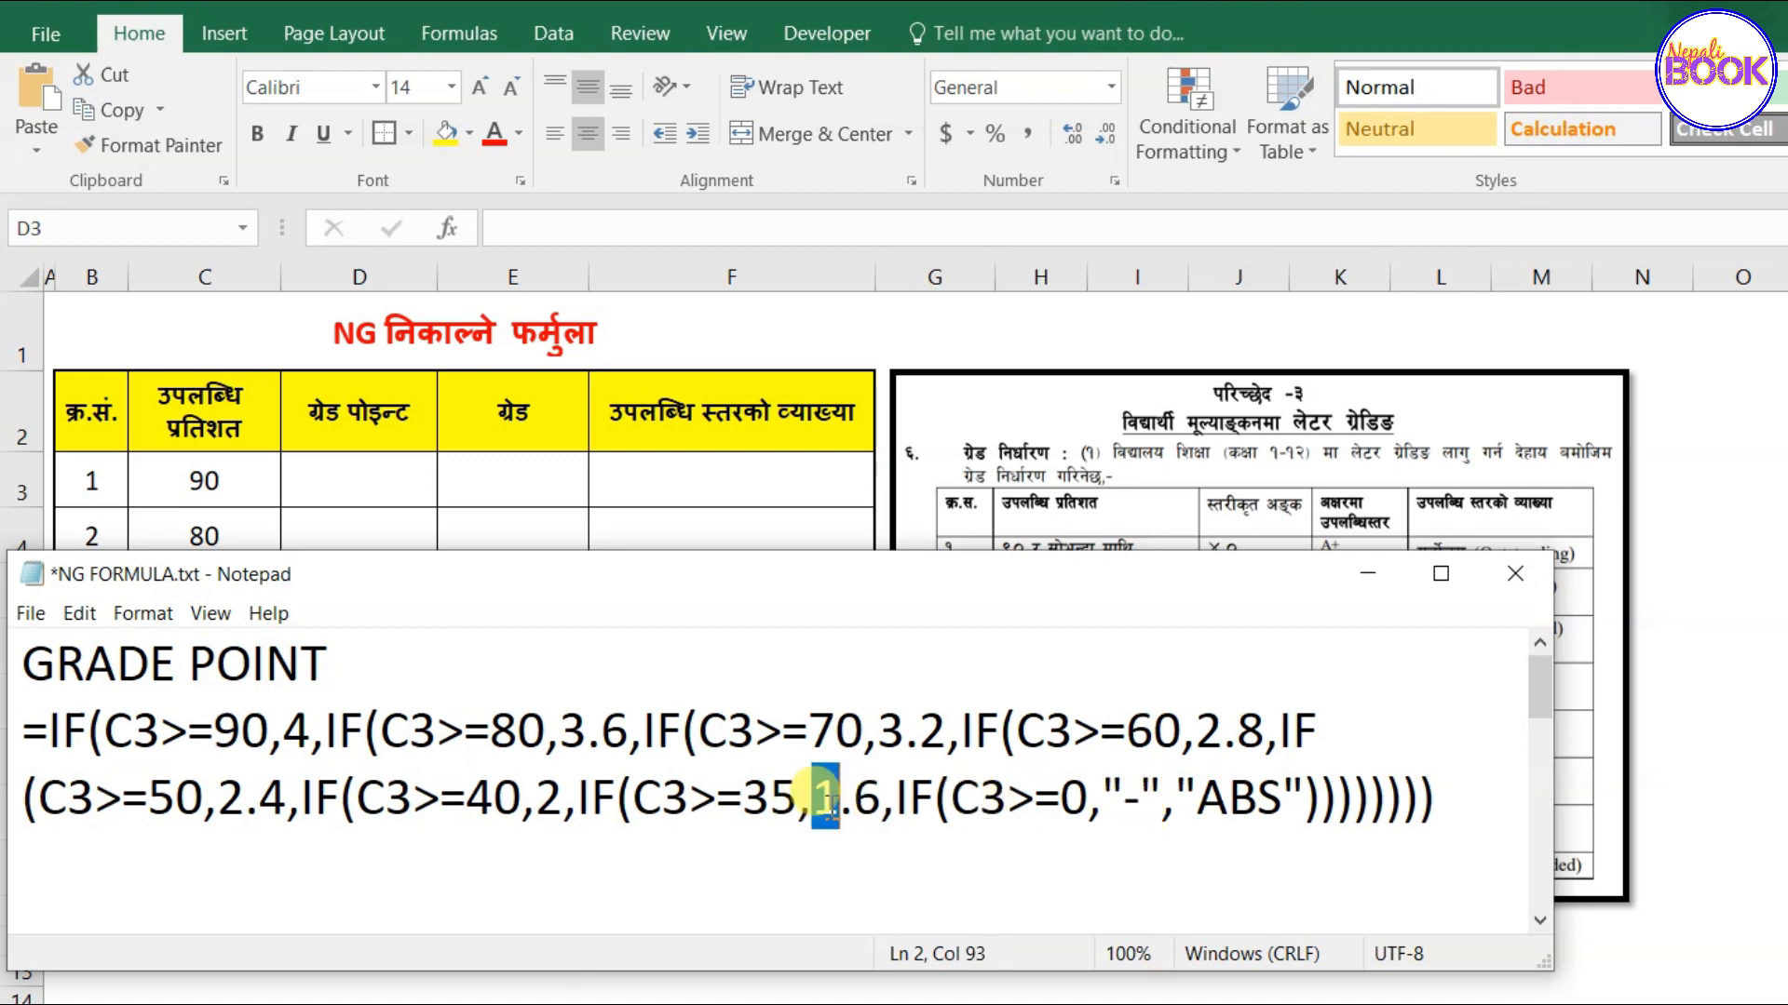
{"action": "left_click_drag", "start_coordinate": [743, 801], "coordinate": [854, 802]}
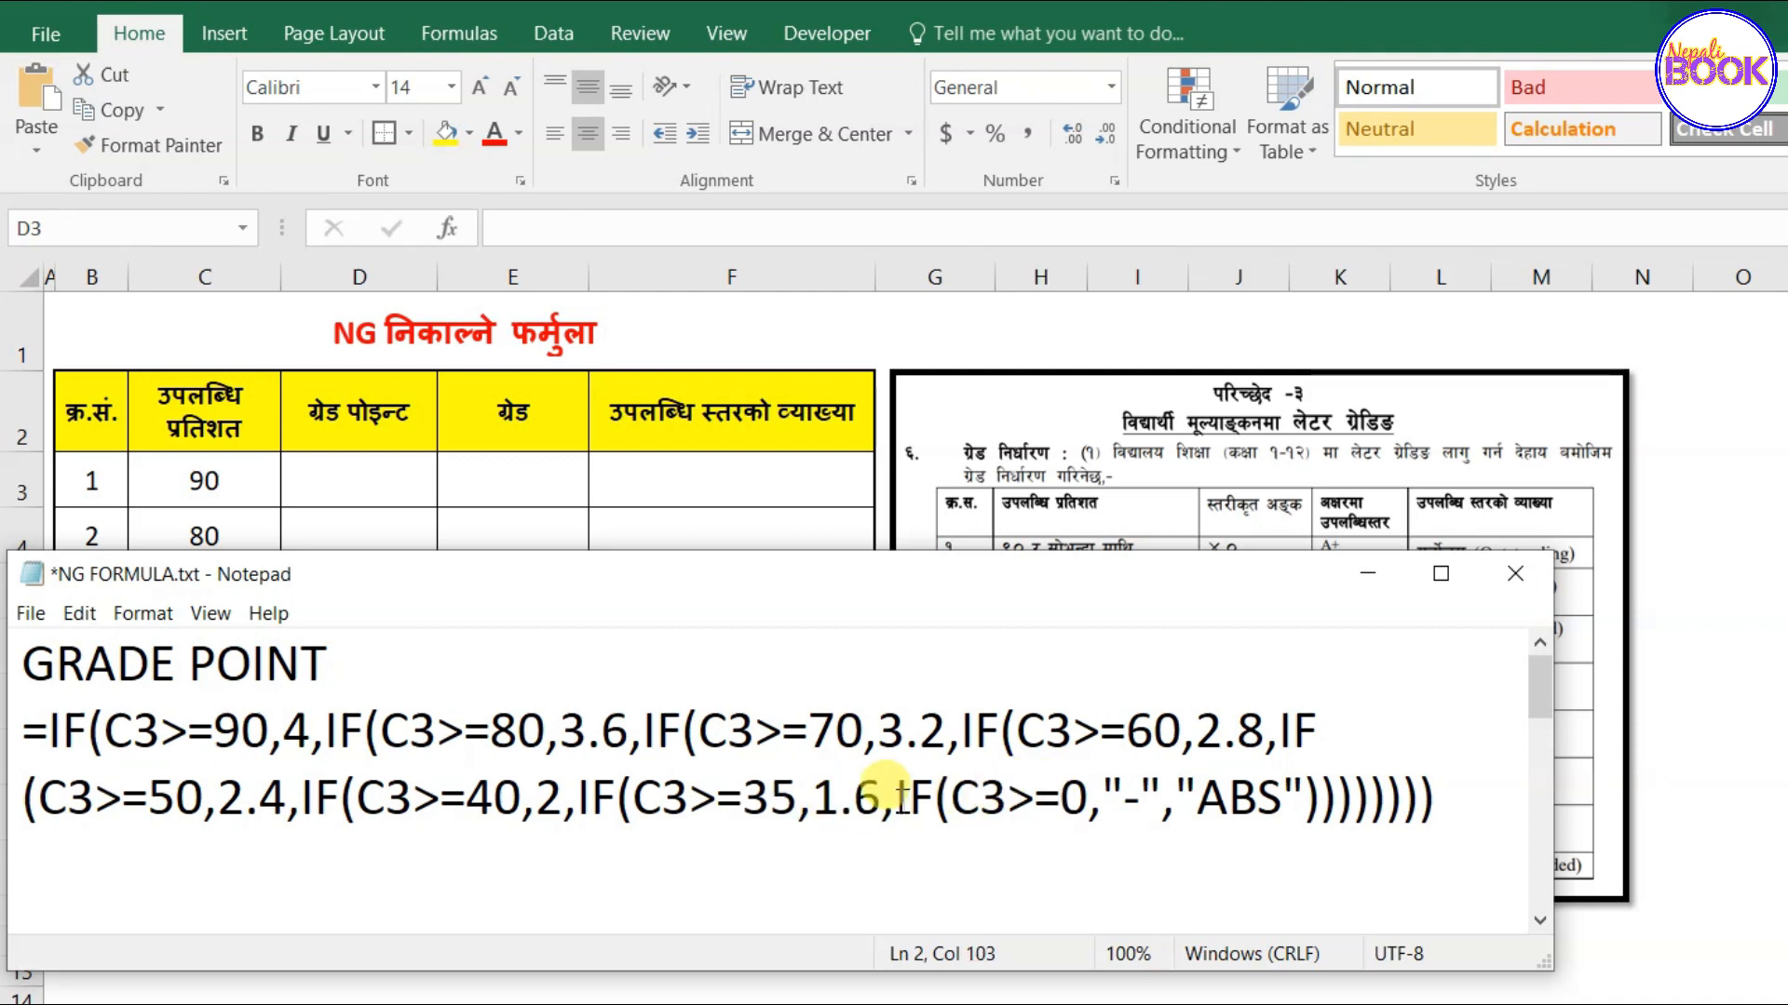
{"action": "left_click_drag", "start_coordinate": [1129, 799], "coordinate": [1166, 806]}
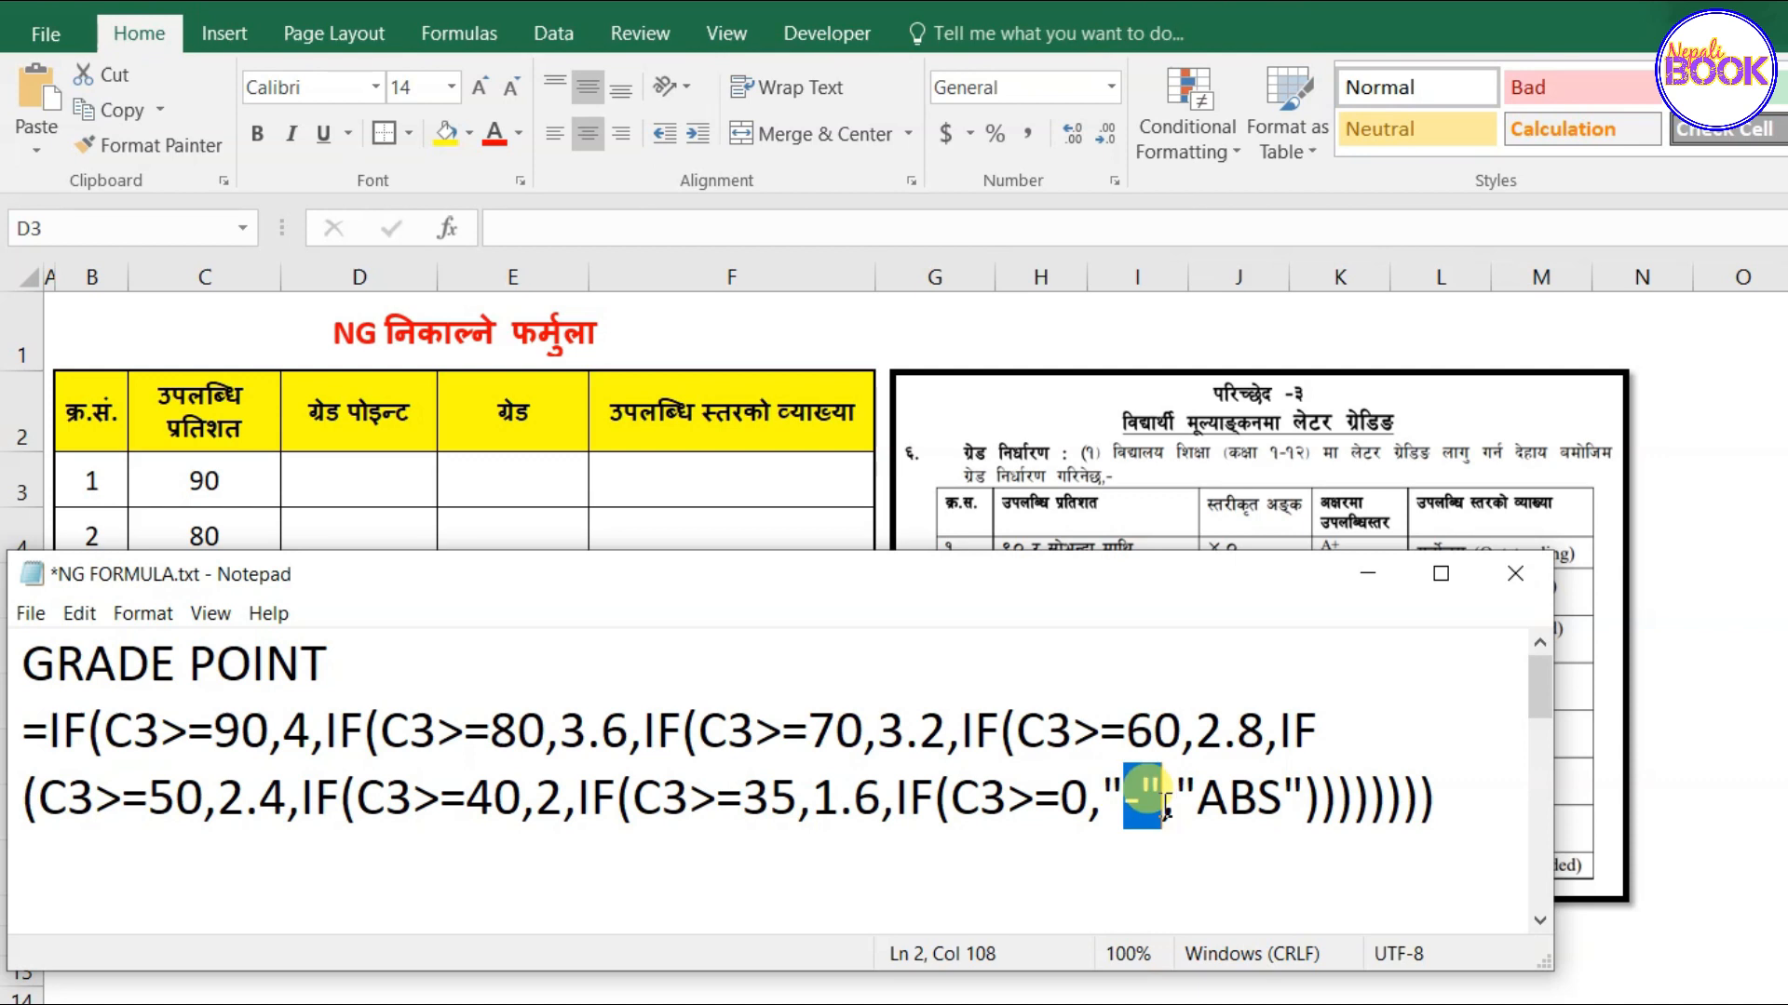
Check the grading chart behind the Notepad window, and inspect the formula's final "ABS" argument.
{"action": "left_click_drag", "start_coordinate": [1030, 603], "coordinate": [889, 974]}
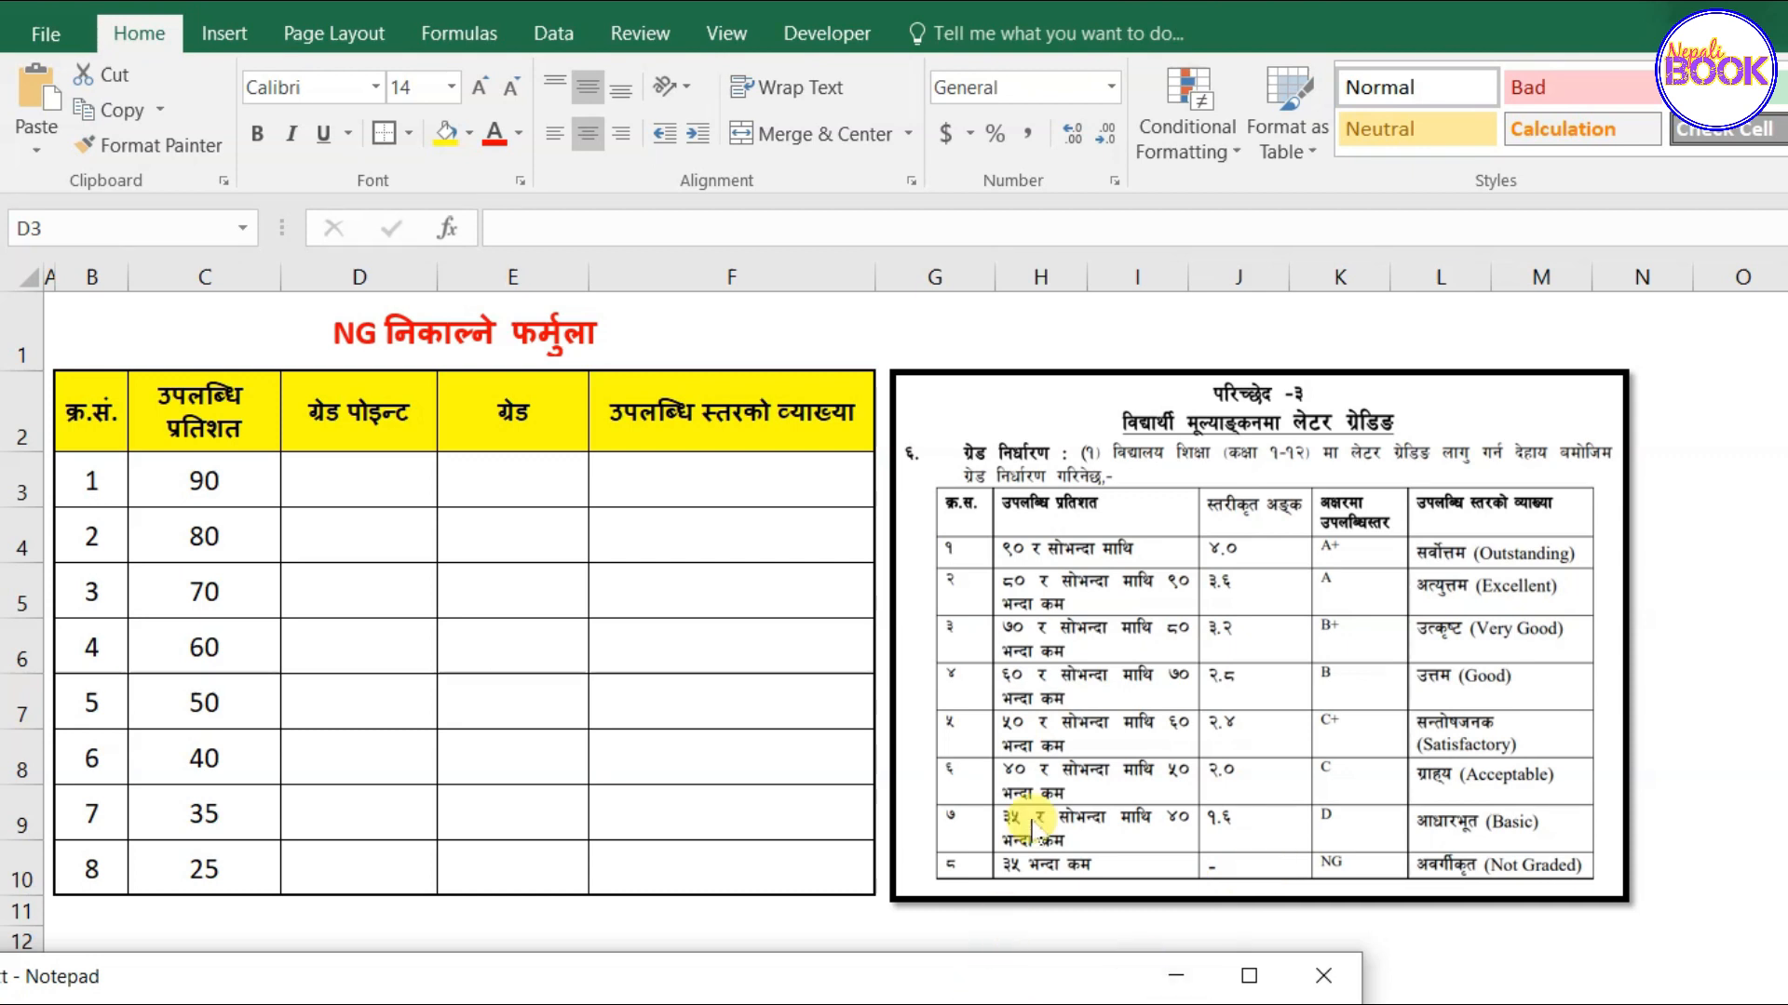
{"action": "left_click_drag", "start_coordinate": [930, 978], "coordinate": [1061, 540]}
{"action": "left_click", "coordinate": [1164, 750]}
{"action": "left_click_drag", "start_coordinate": [1134, 738], "coordinate": [1221, 736]}
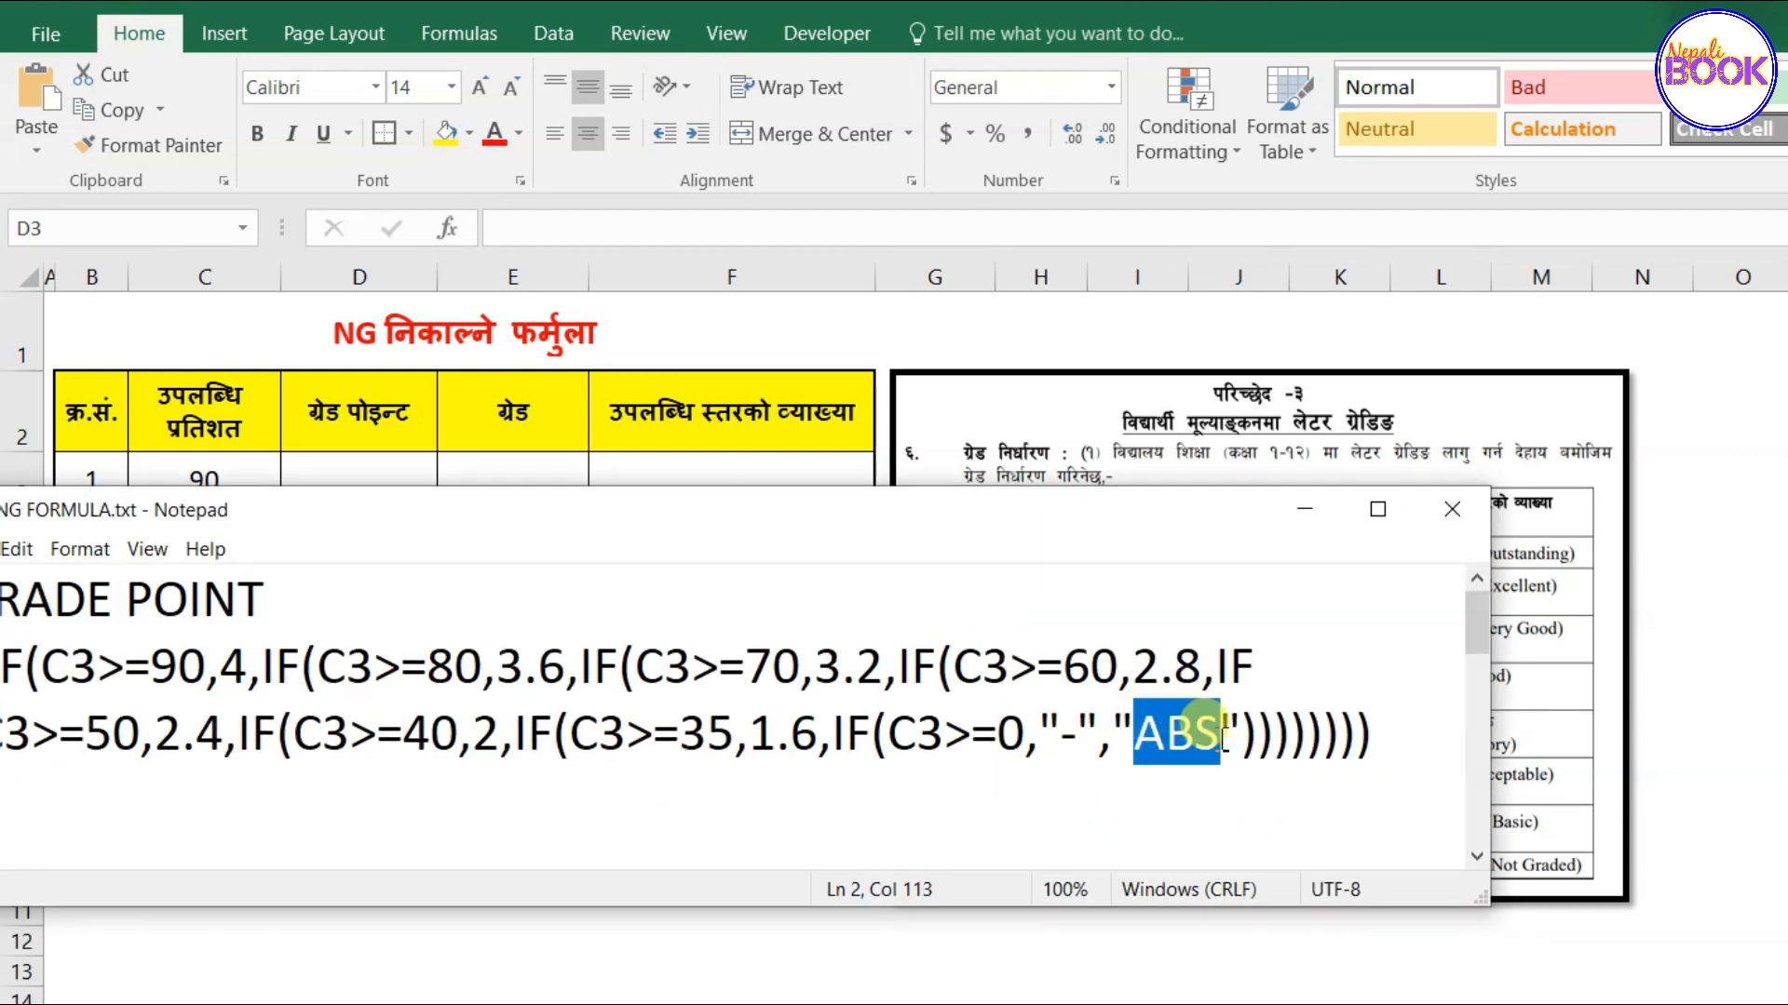
{"action": "left_click", "coordinate": [1163, 741]}
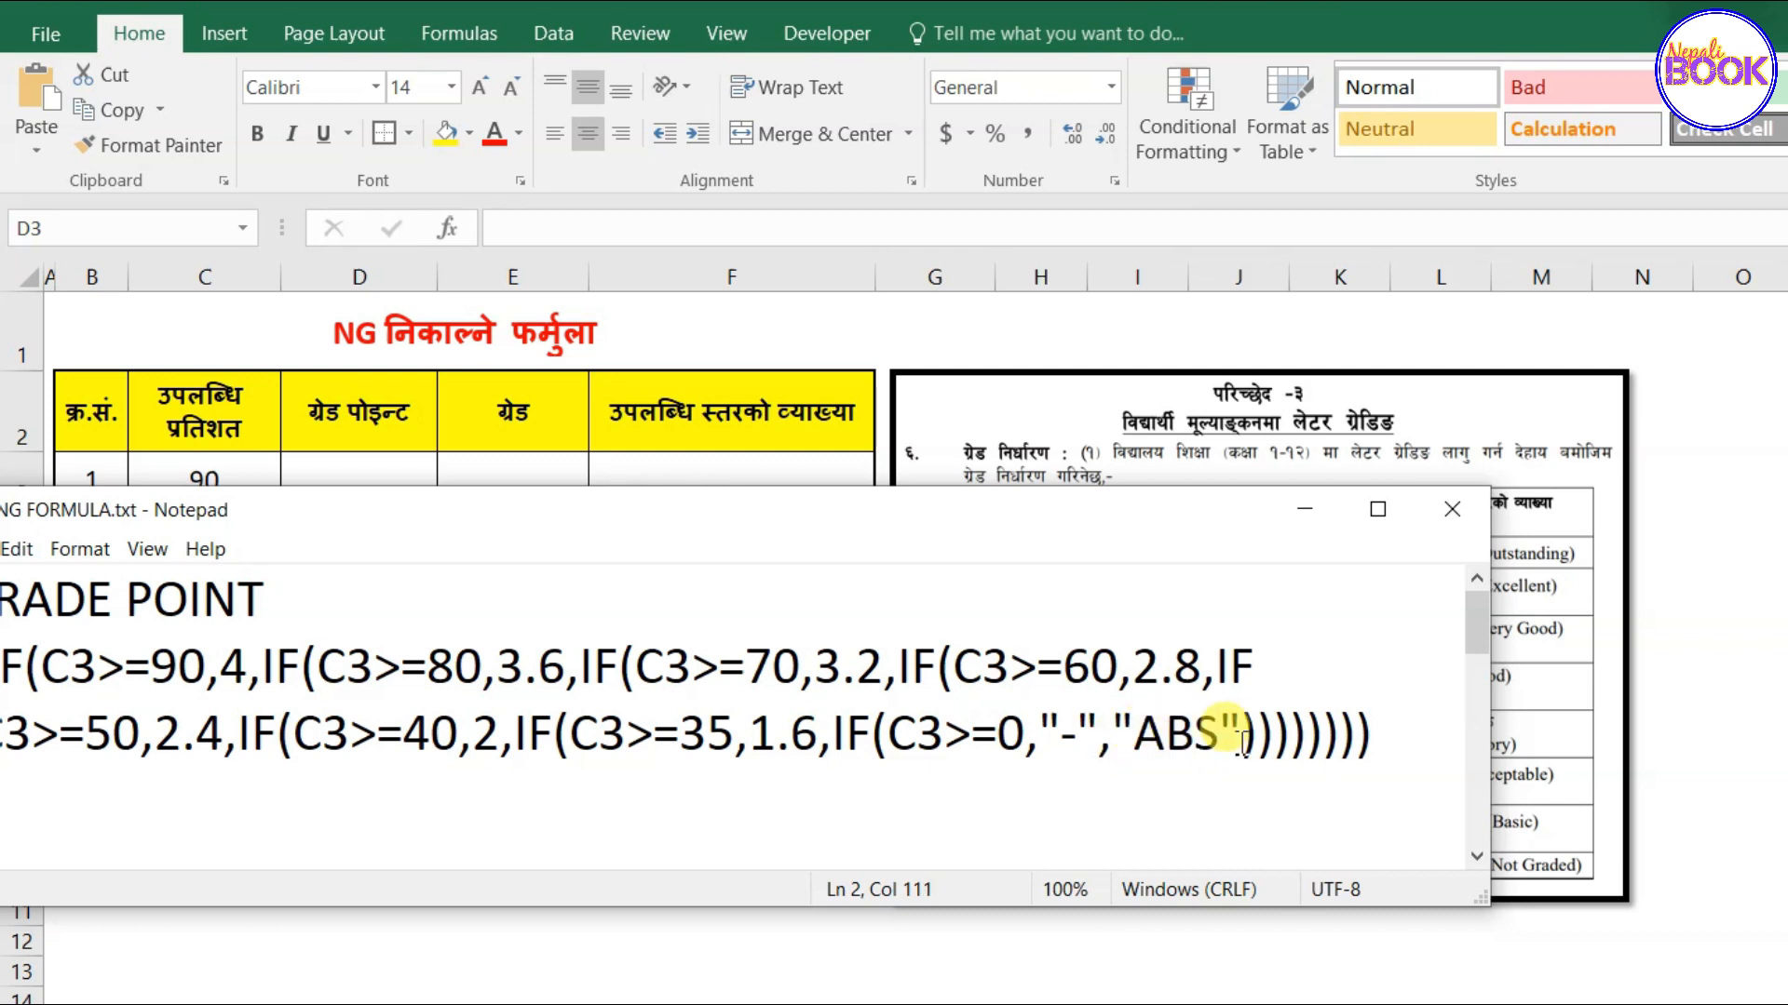
Copy the complete nested IF formula under the GRADE POINT heading.
{"action": "left_click_drag", "start_coordinate": [1389, 735], "coordinate": [2, 666]}
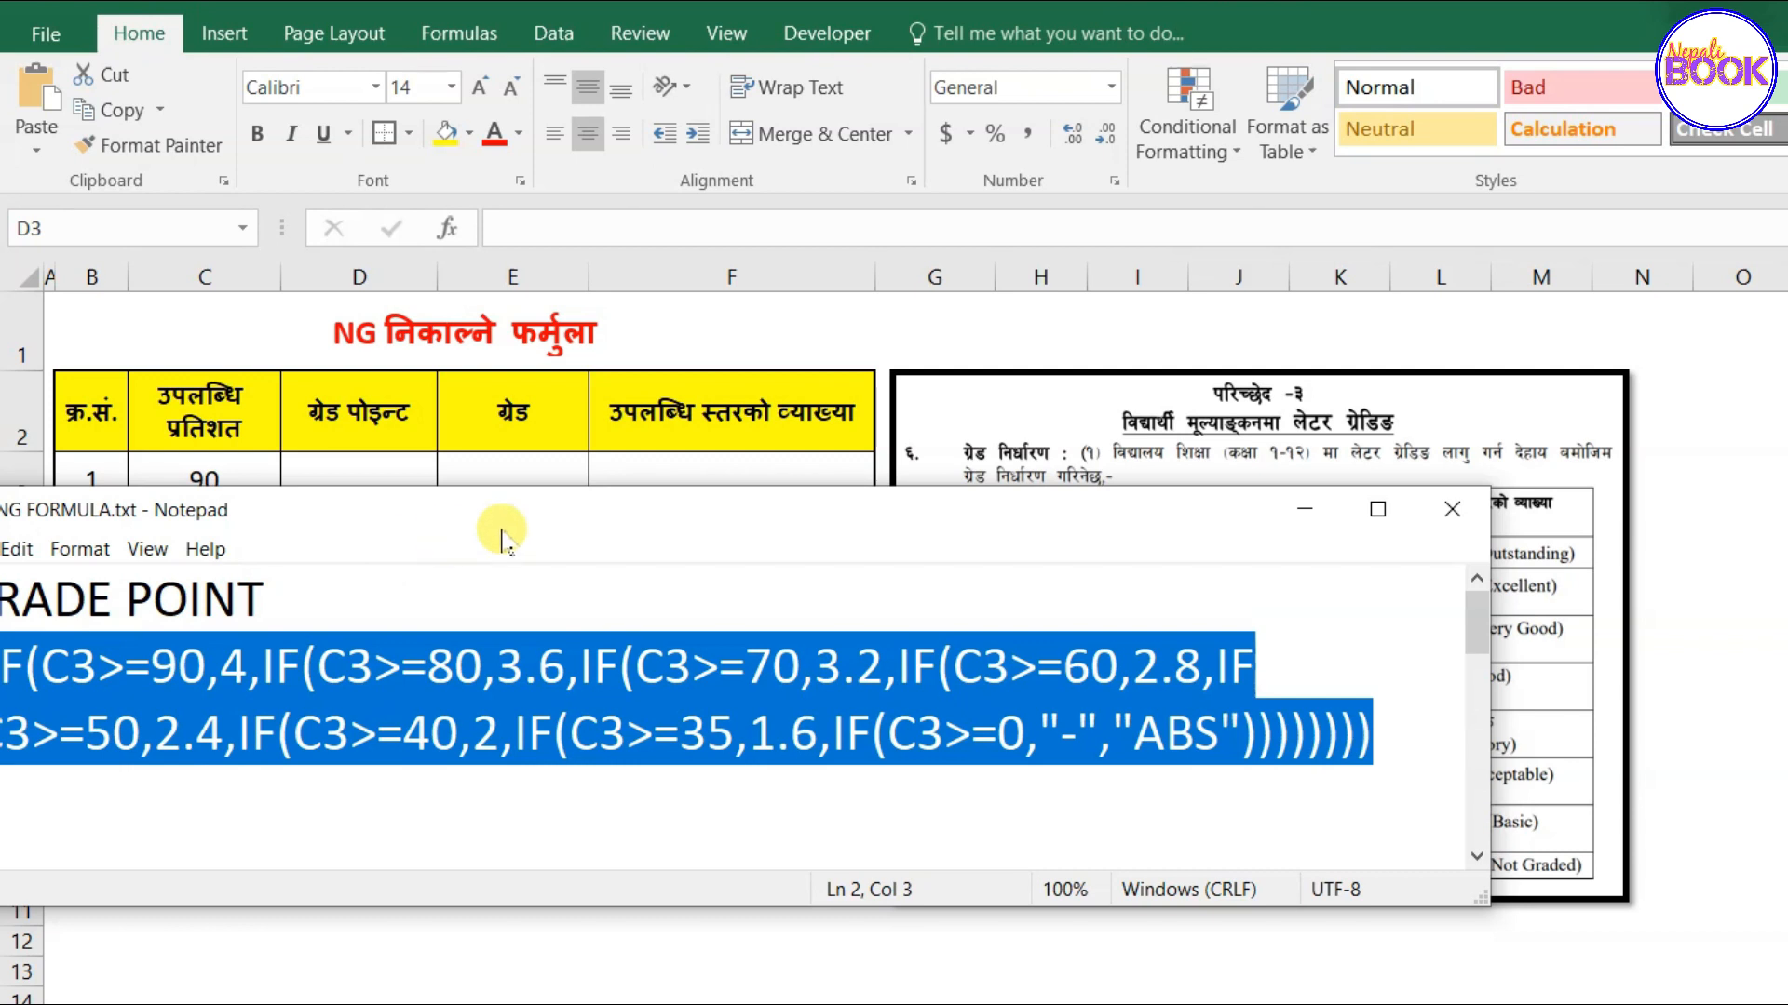
{"action": "left_click_drag", "start_coordinate": [491, 518], "coordinate": [663, 492]}
{"action": "left_click", "coordinate": [254, 687]}
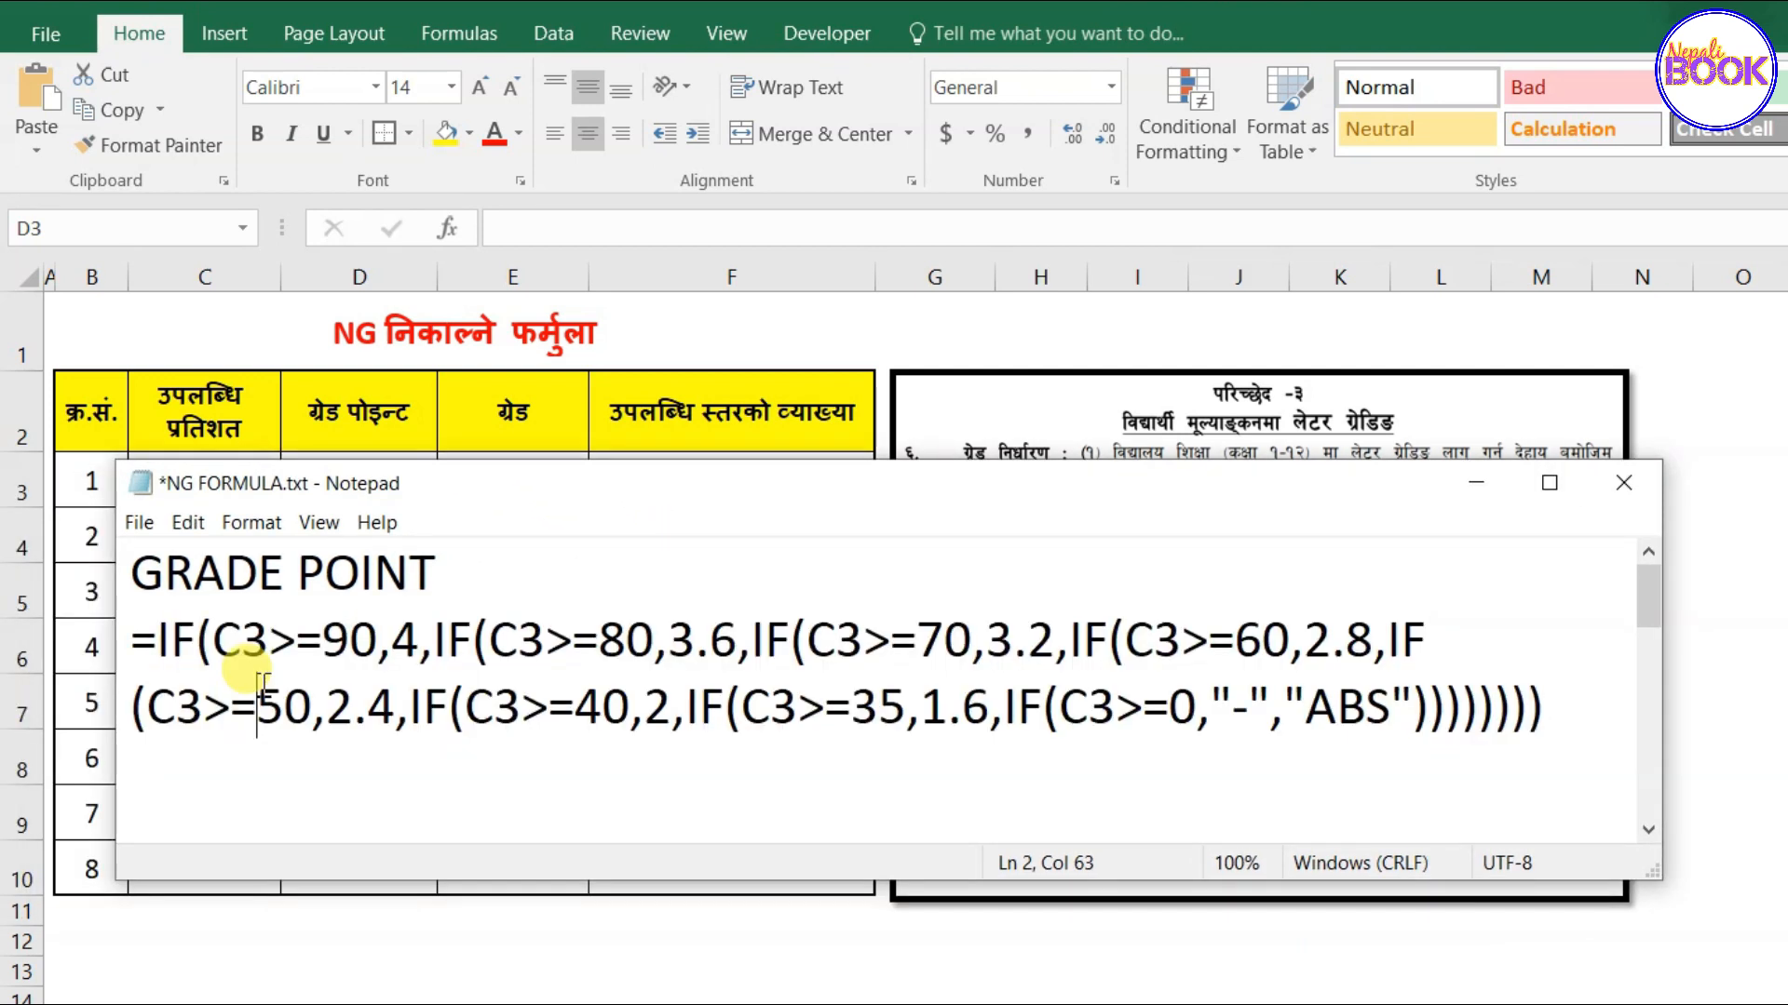
{"action": "double_click", "coordinate": [133, 642]}
{"action": "key", "text": "ctrl+c"}
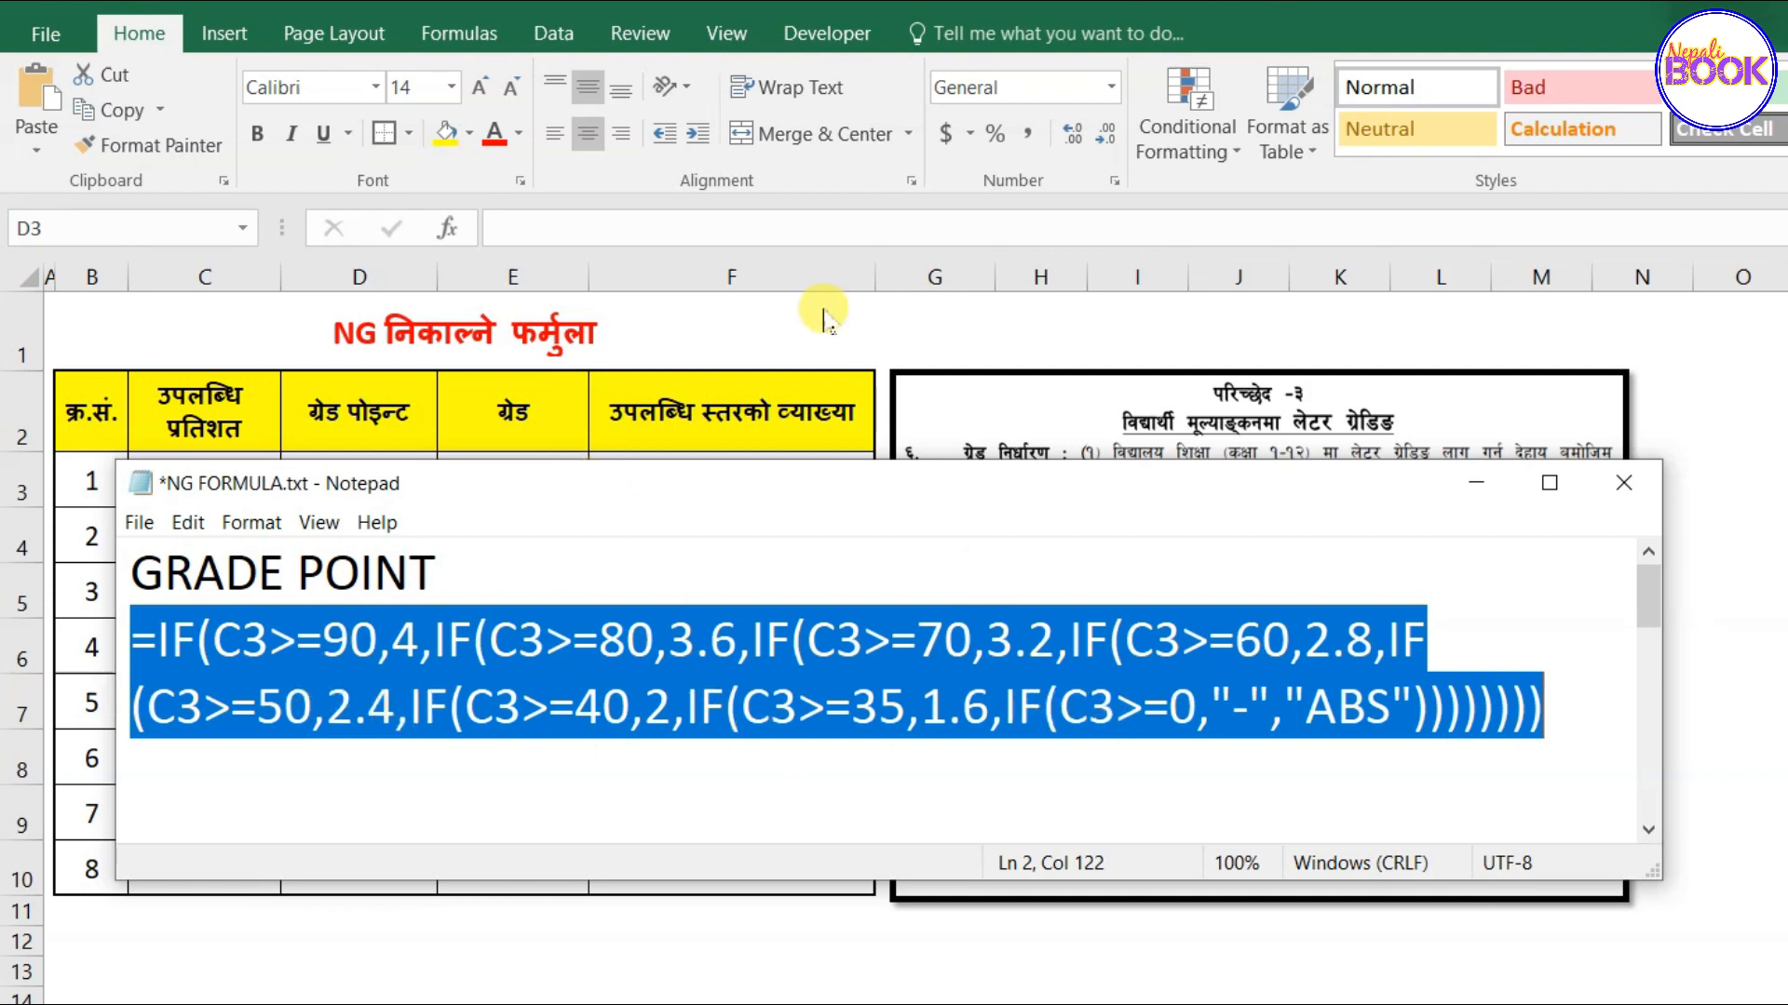
Switch to Excel and enter the copied formula =IF(C3>=90,4,IF(C3>=80,3.6,IF(C3>=70,3.2,IF(C3>=60,2.8,IF(C3>=50,2.4,IF(C3>=40,2,IF(C3>=35,1.6,IF(C3>=0,"-","ABS")))))))) in cell D3.
{"action": "left_click", "coordinate": [698, 327]}
{"action": "left_click", "coordinate": [346, 489]}
{"action": "left_click", "coordinate": [578, 230]}
{"action": "key", "text": "ctrl+v"}
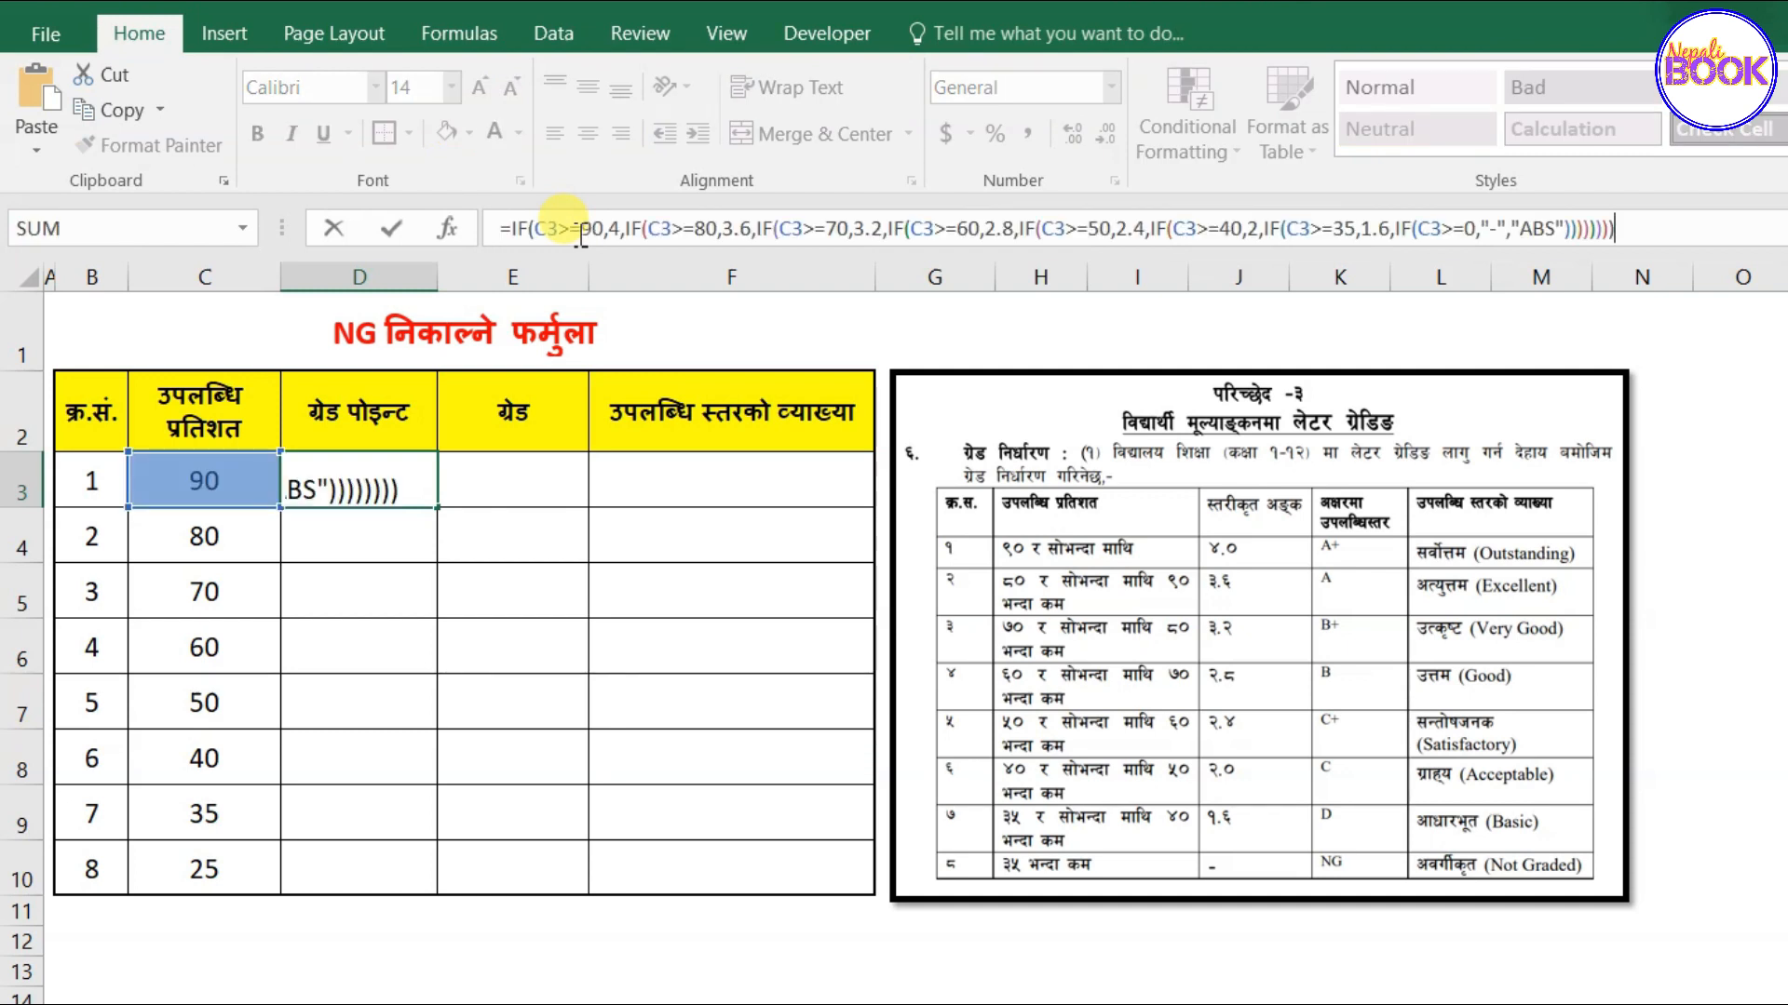
{"action": "key", "text": "Return"}
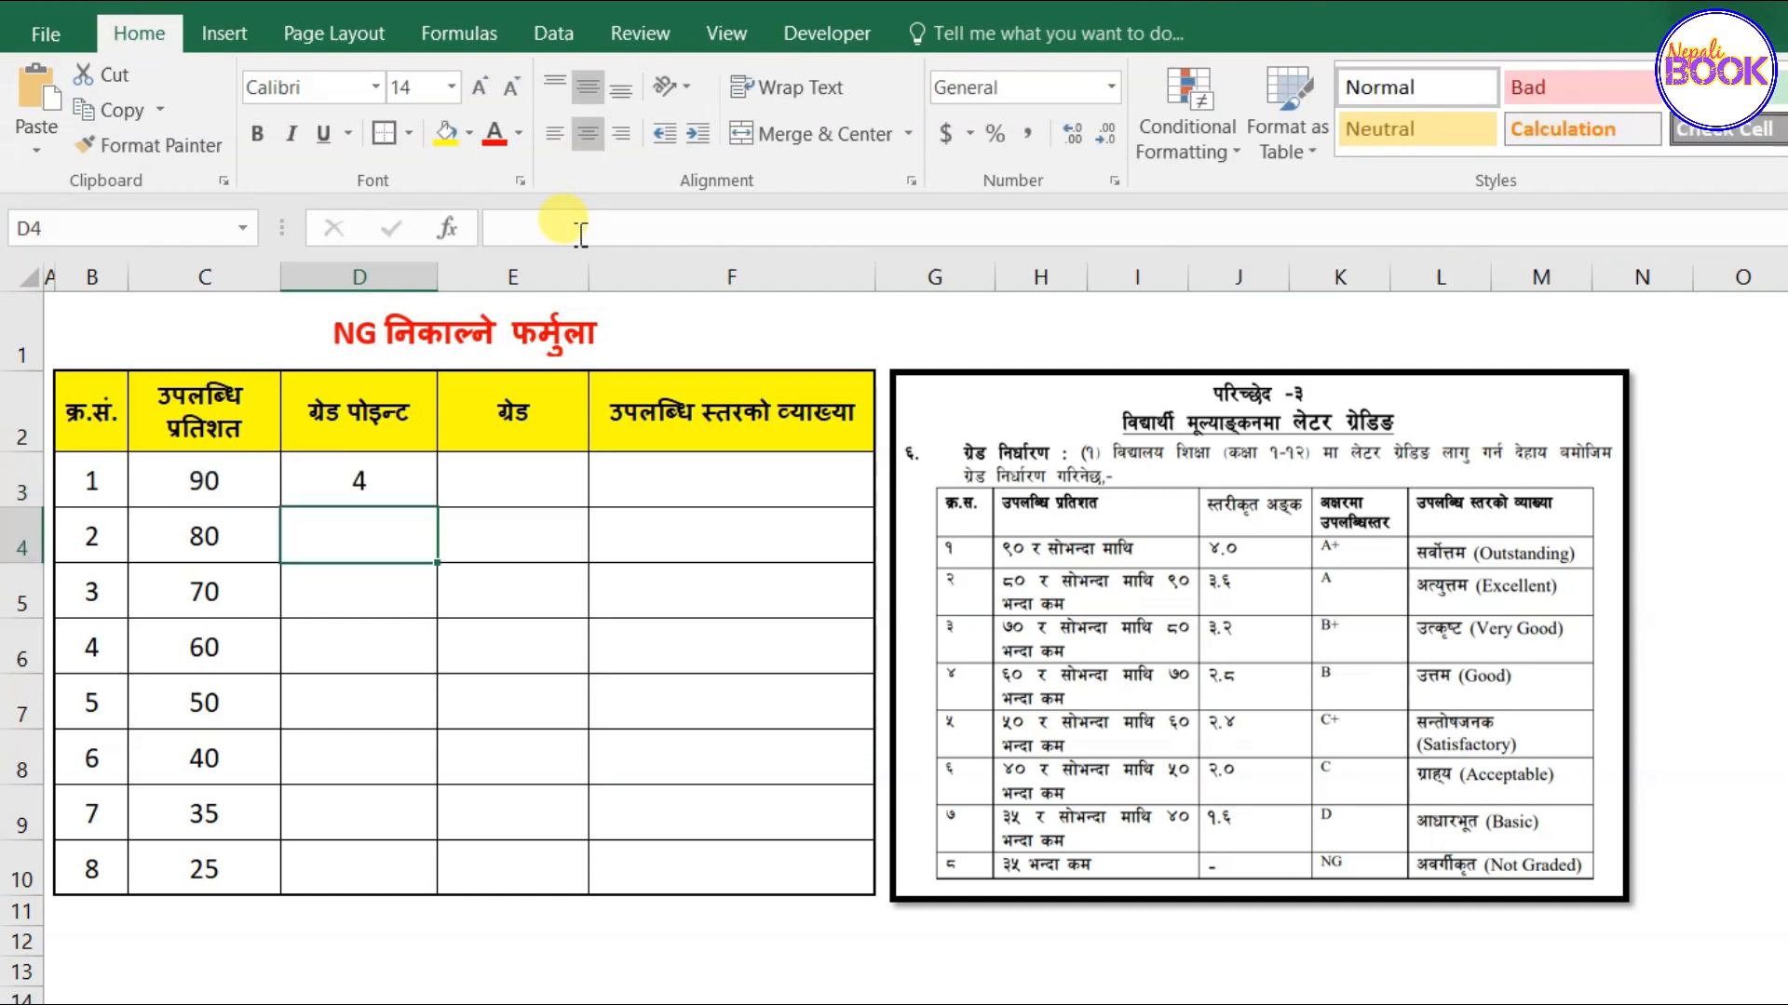
Fill the grade point formula from D3 down through D10.
{"action": "left_click", "coordinate": [358, 486]}
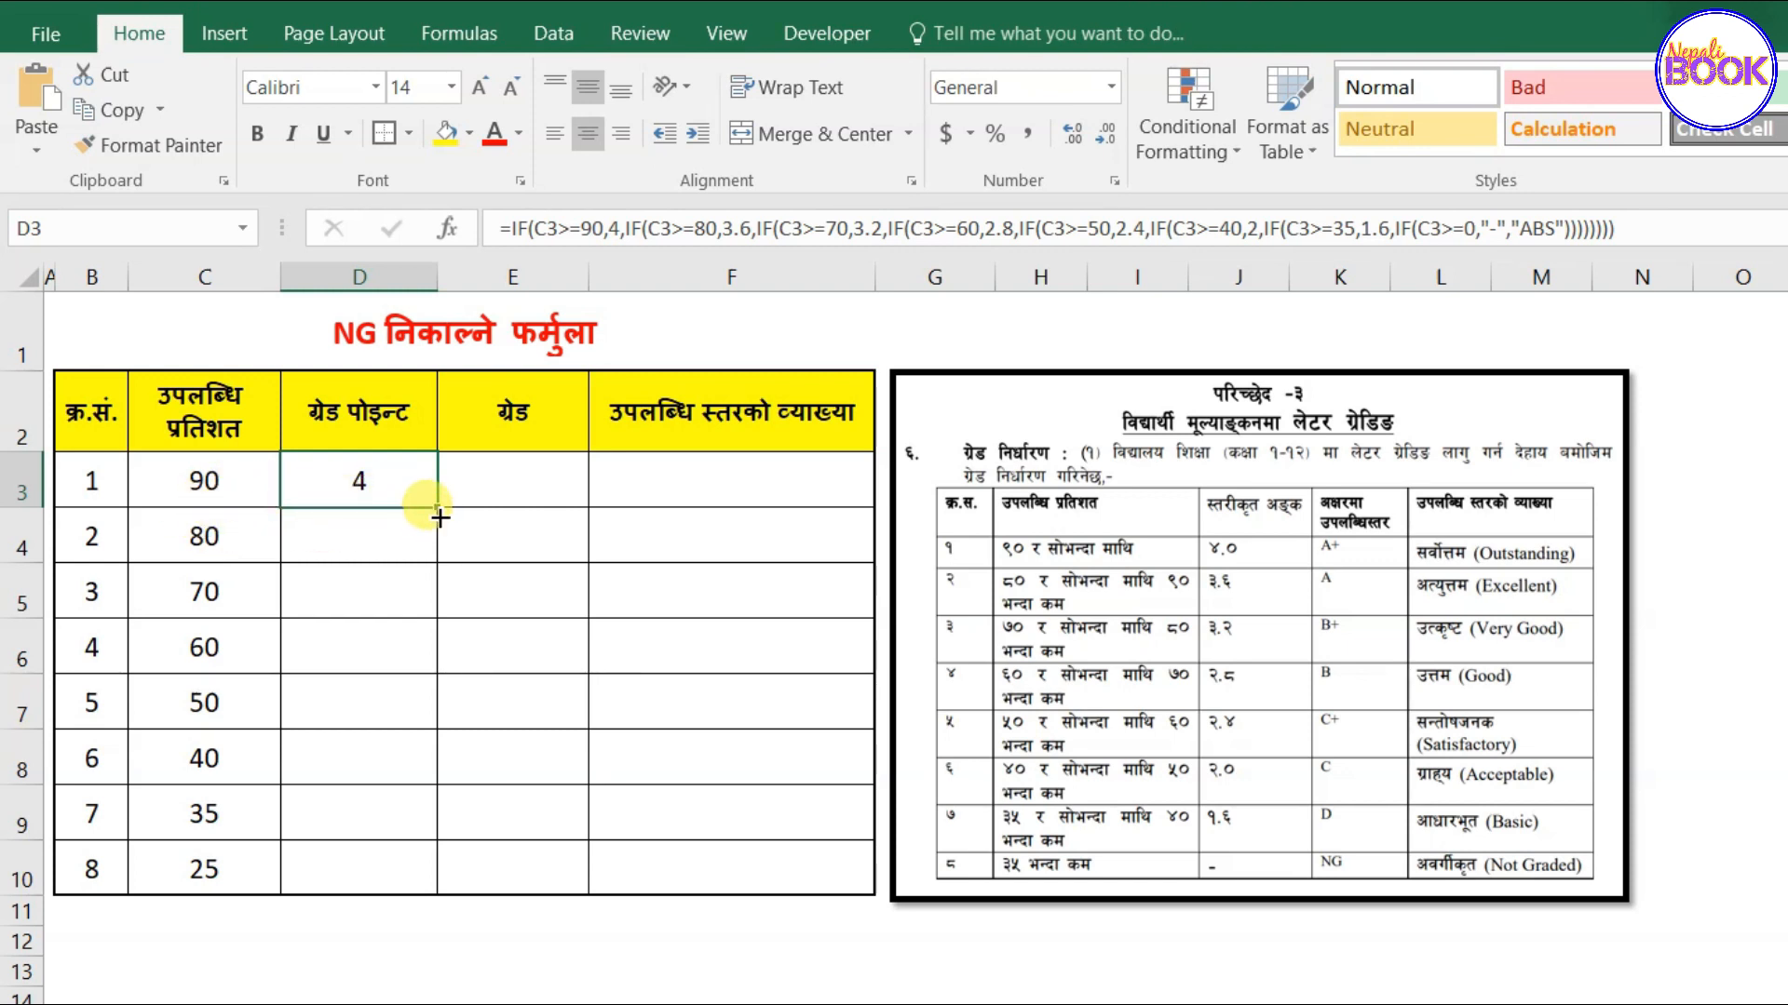
{"action": "left_click_drag", "start_coordinate": [439, 508], "coordinate": [441, 877]}
{"action": "left_click", "coordinate": [365, 870]}
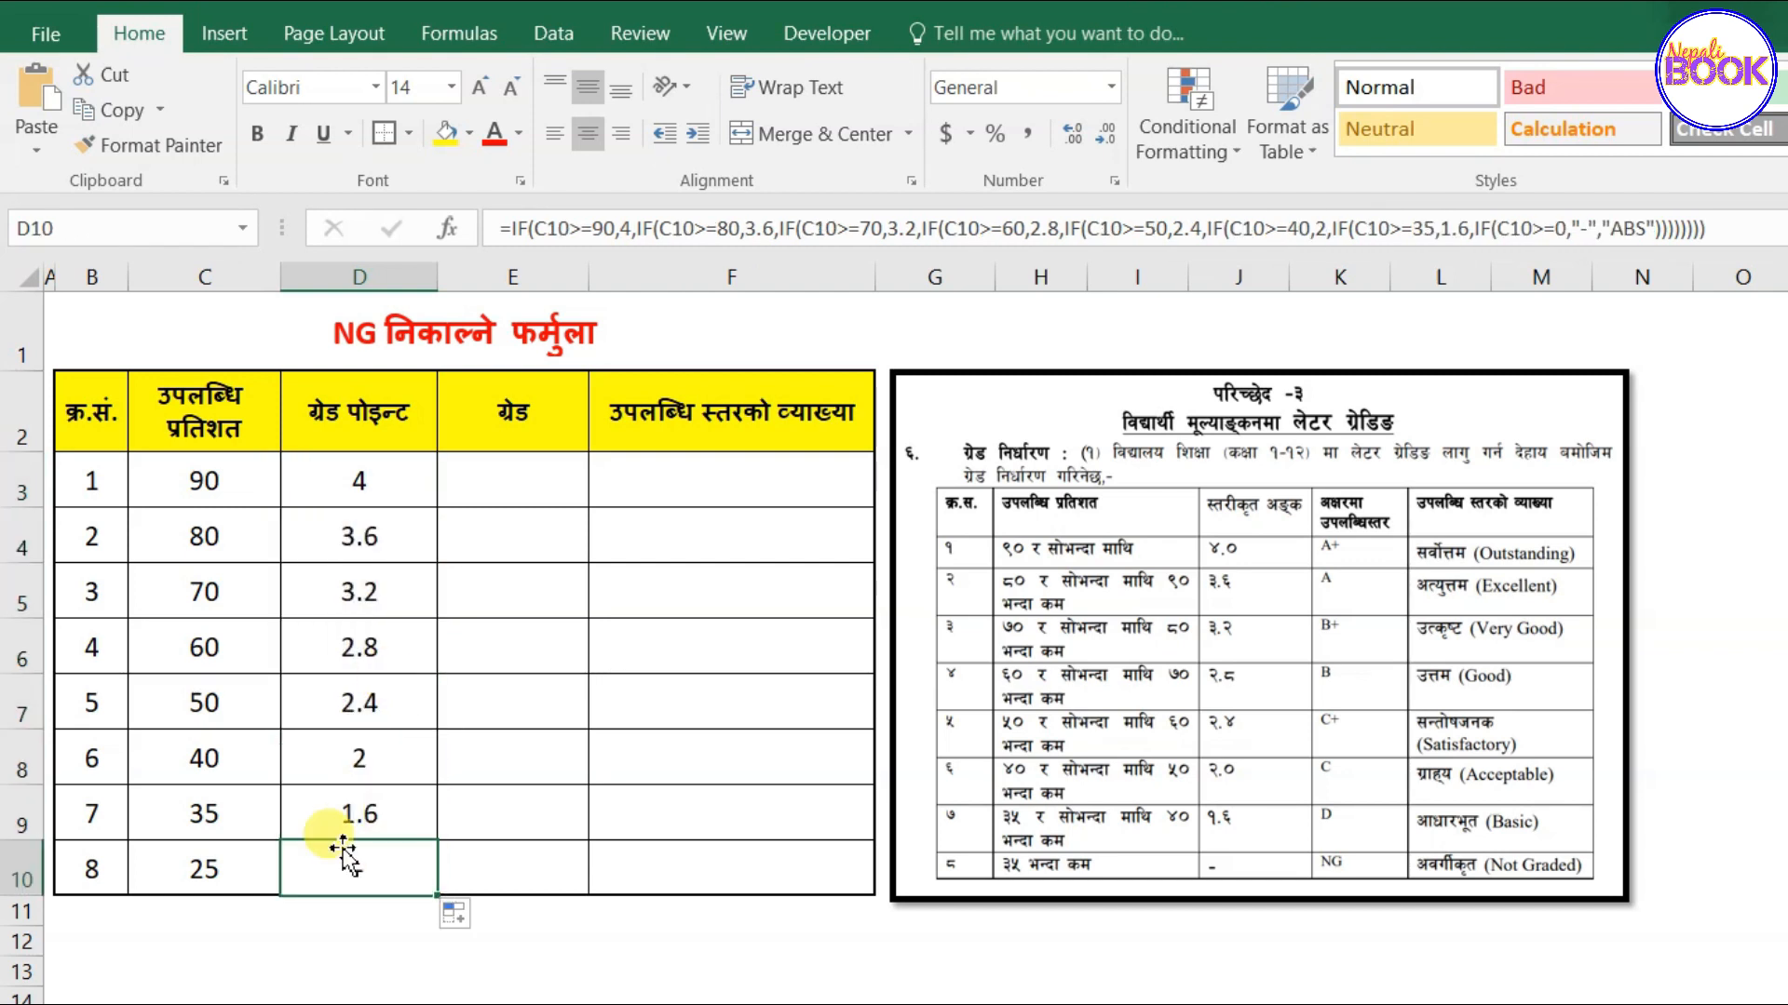
Check the grade points against their percentages row by row, from row 10 up to row 6.
{"action": "left_click", "coordinate": [207, 891]}
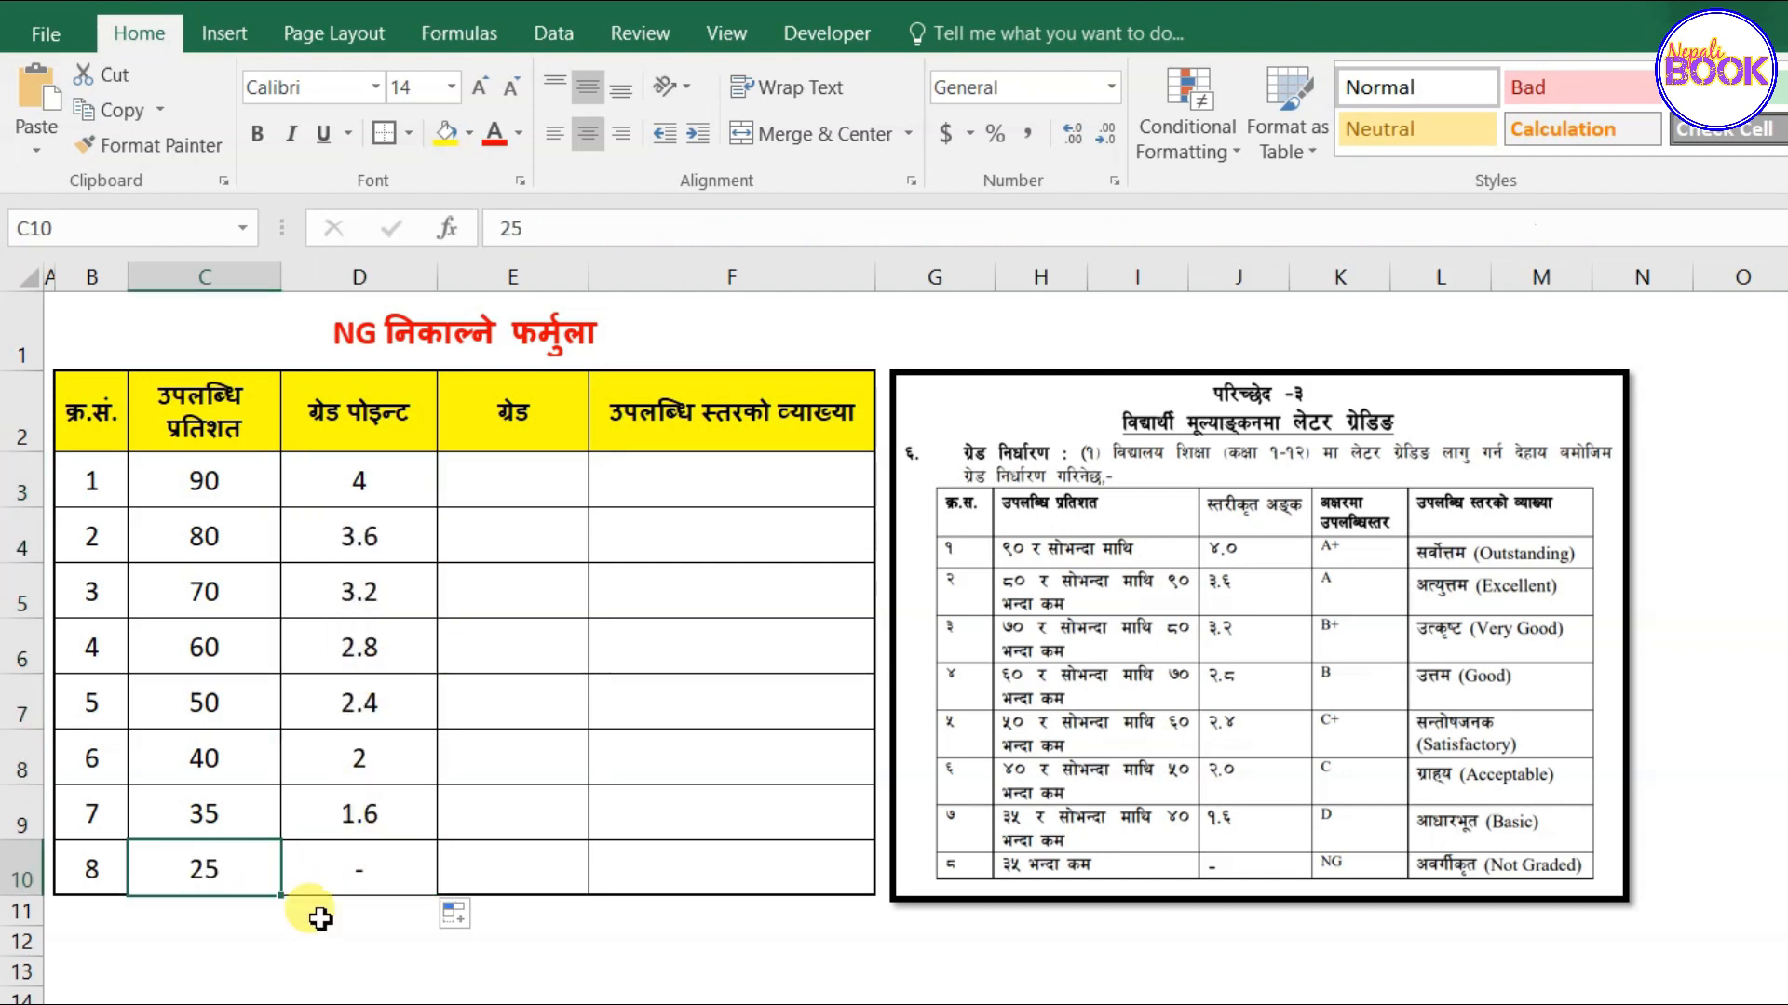
{"action": "left_click", "coordinate": [373, 883]}
{"action": "left_click", "coordinate": [194, 809]}
{"action": "left_click", "coordinate": [389, 823]}
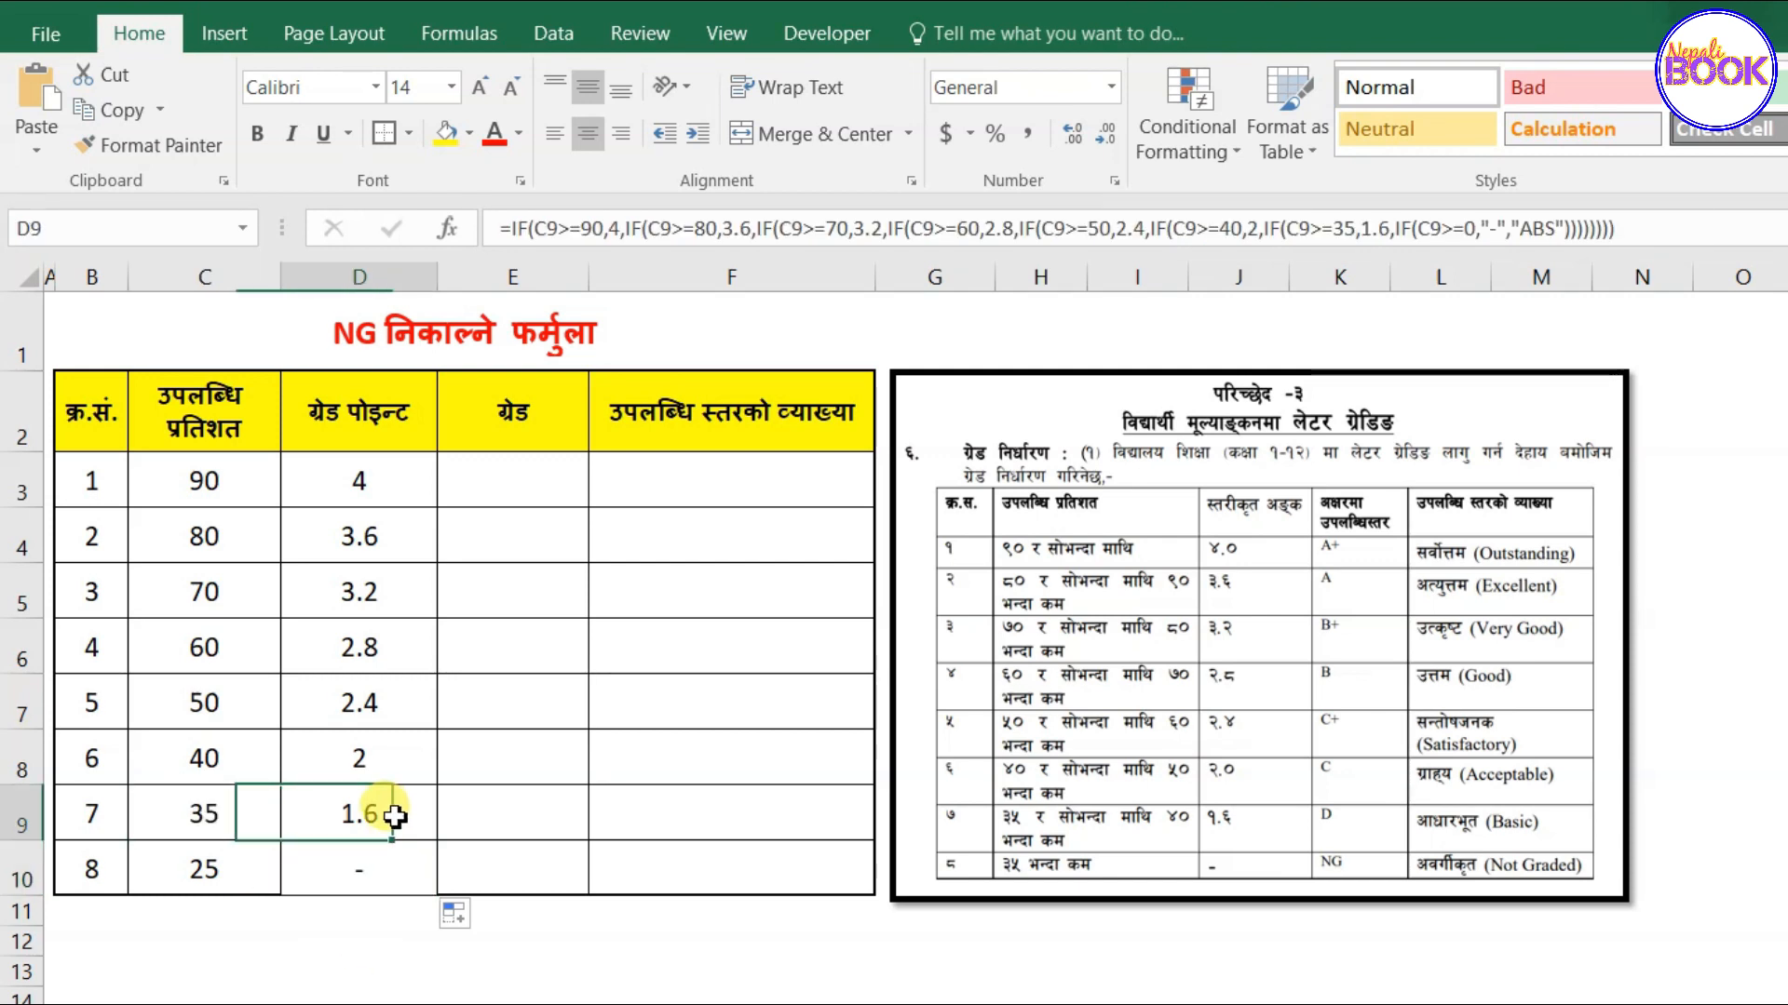
{"action": "left_click", "coordinate": [246, 769]}
{"action": "left_click", "coordinate": [363, 769]}
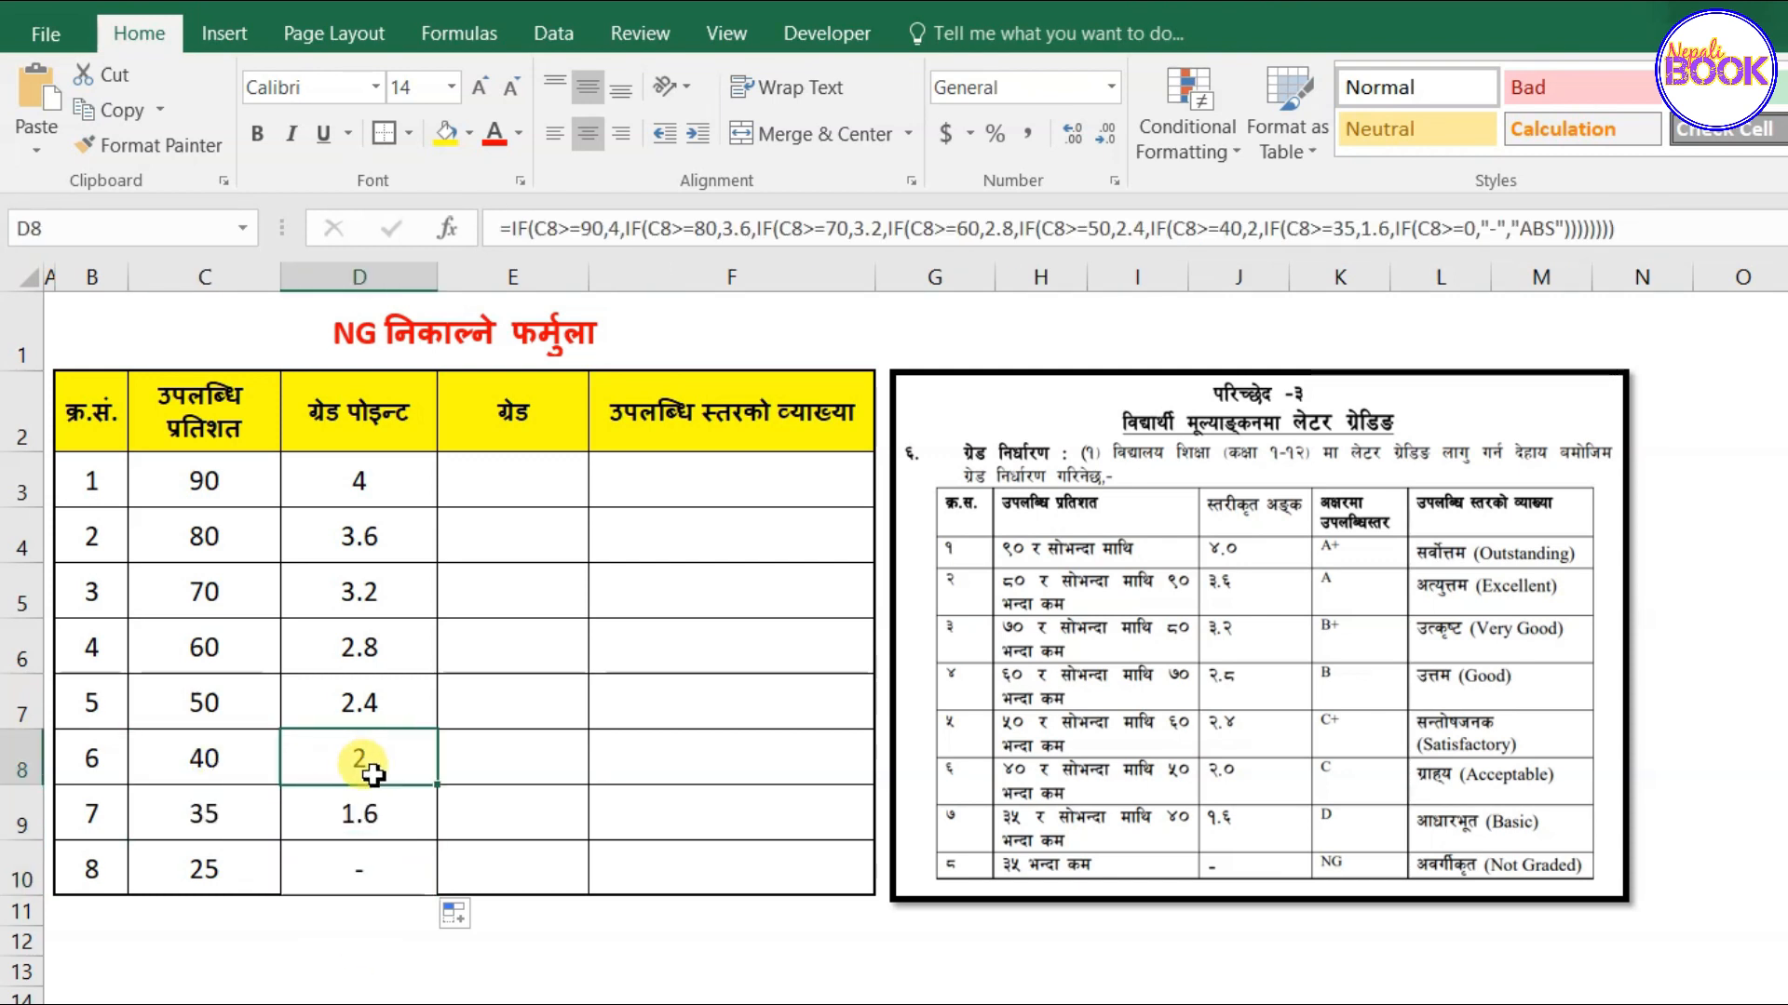
{"action": "left_click", "coordinate": [200, 701]}
{"action": "left_click", "coordinate": [343, 717]}
{"action": "left_click", "coordinate": [199, 646]}
{"action": "left_click", "coordinate": [359, 656]}
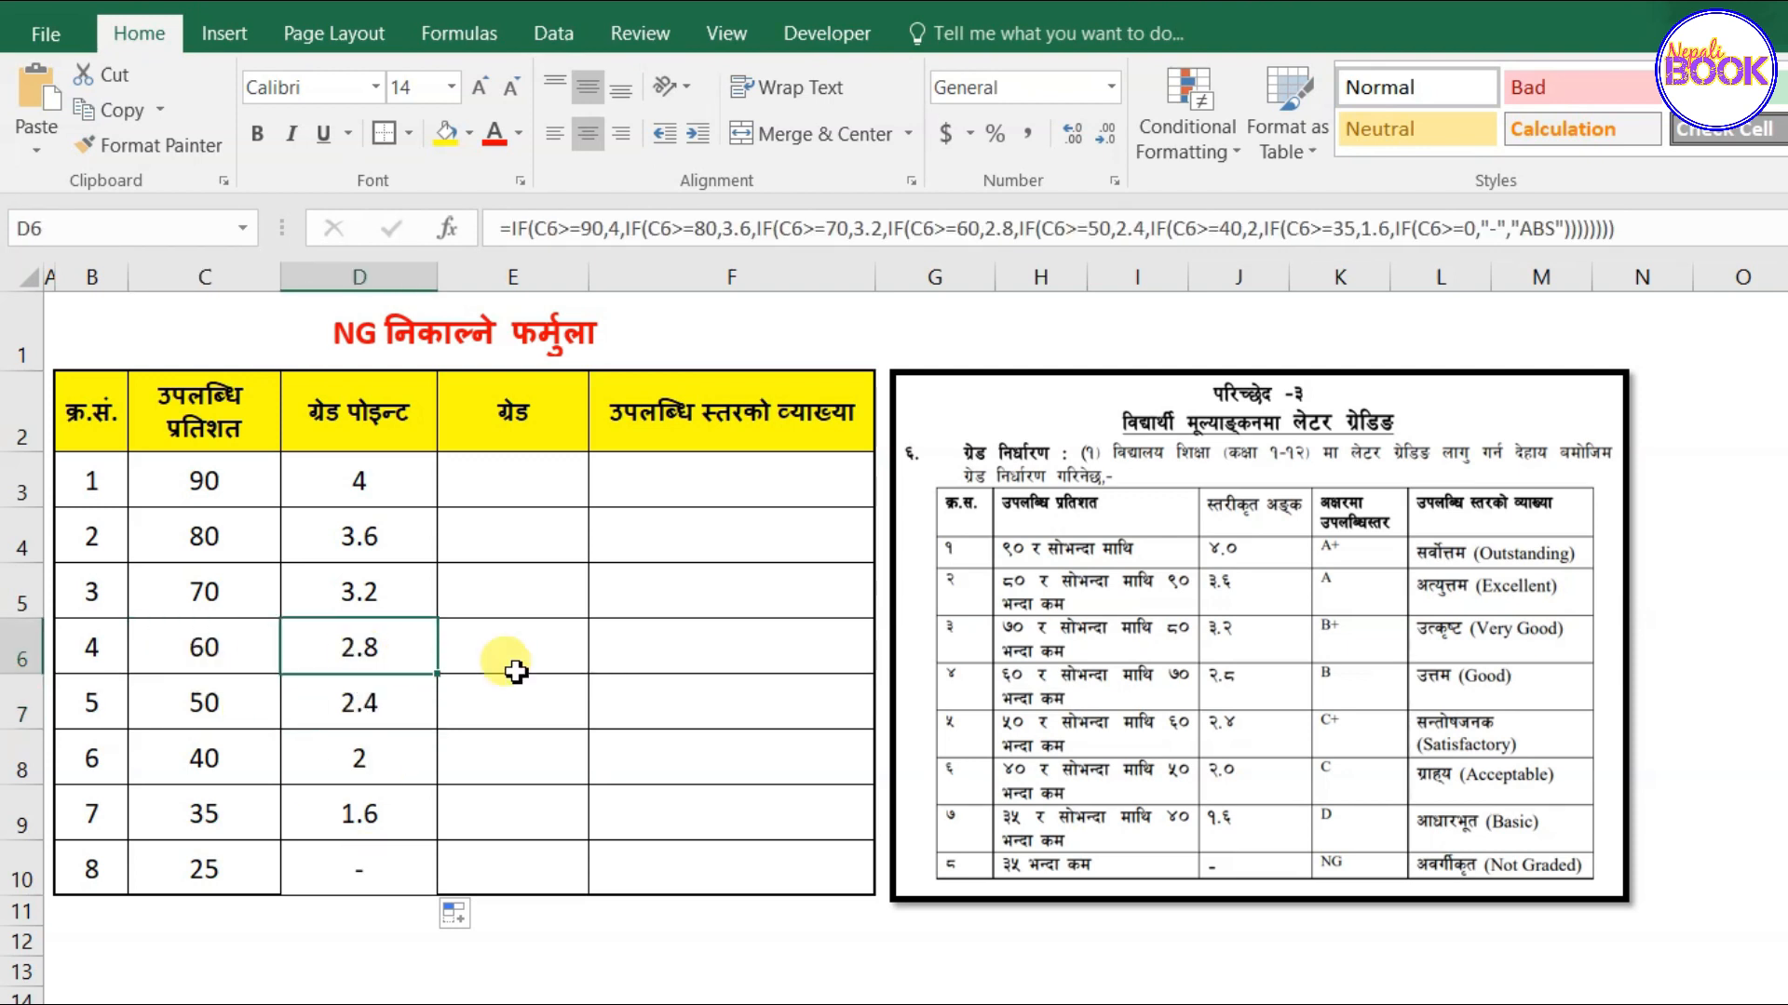
Select cell E3 for the grade, then switch to the NG FORMULA.txt notes in Notepad and locate the formula under the GRADE heading.
{"action": "left_click", "coordinate": [568, 484]}
{"action": "left_click", "coordinate": [377, 475]}
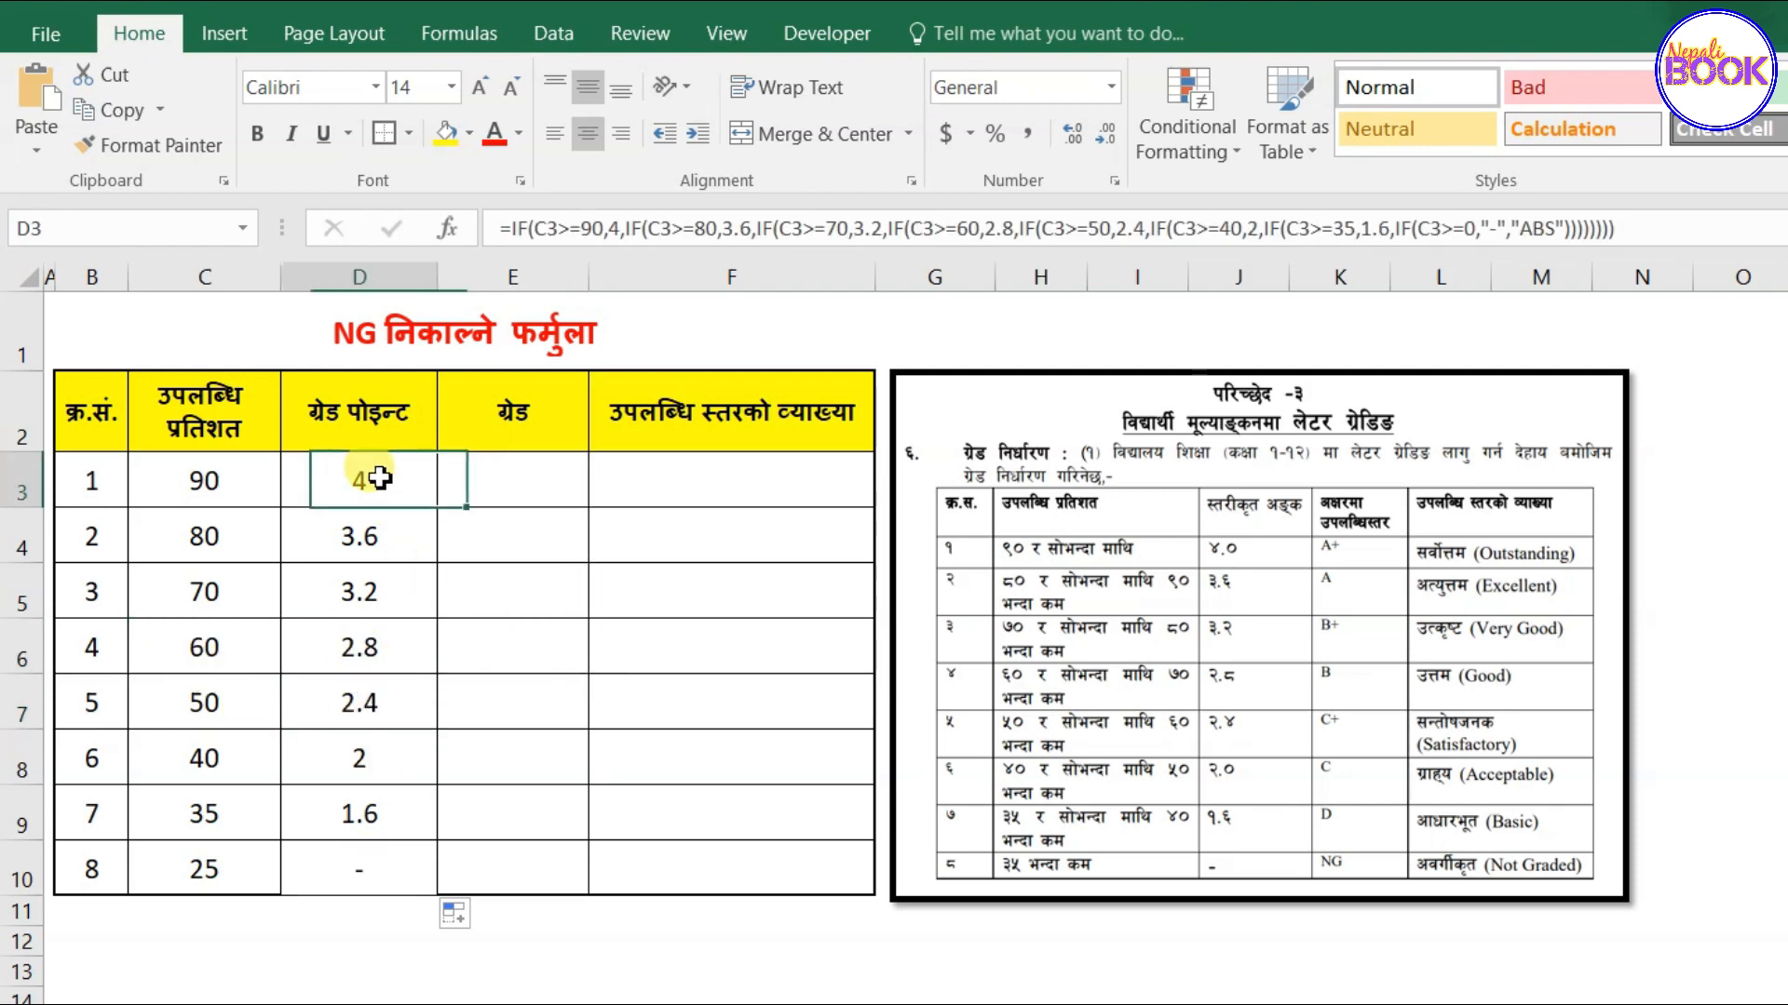
{"action": "left_click", "coordinate": [546, 502]}
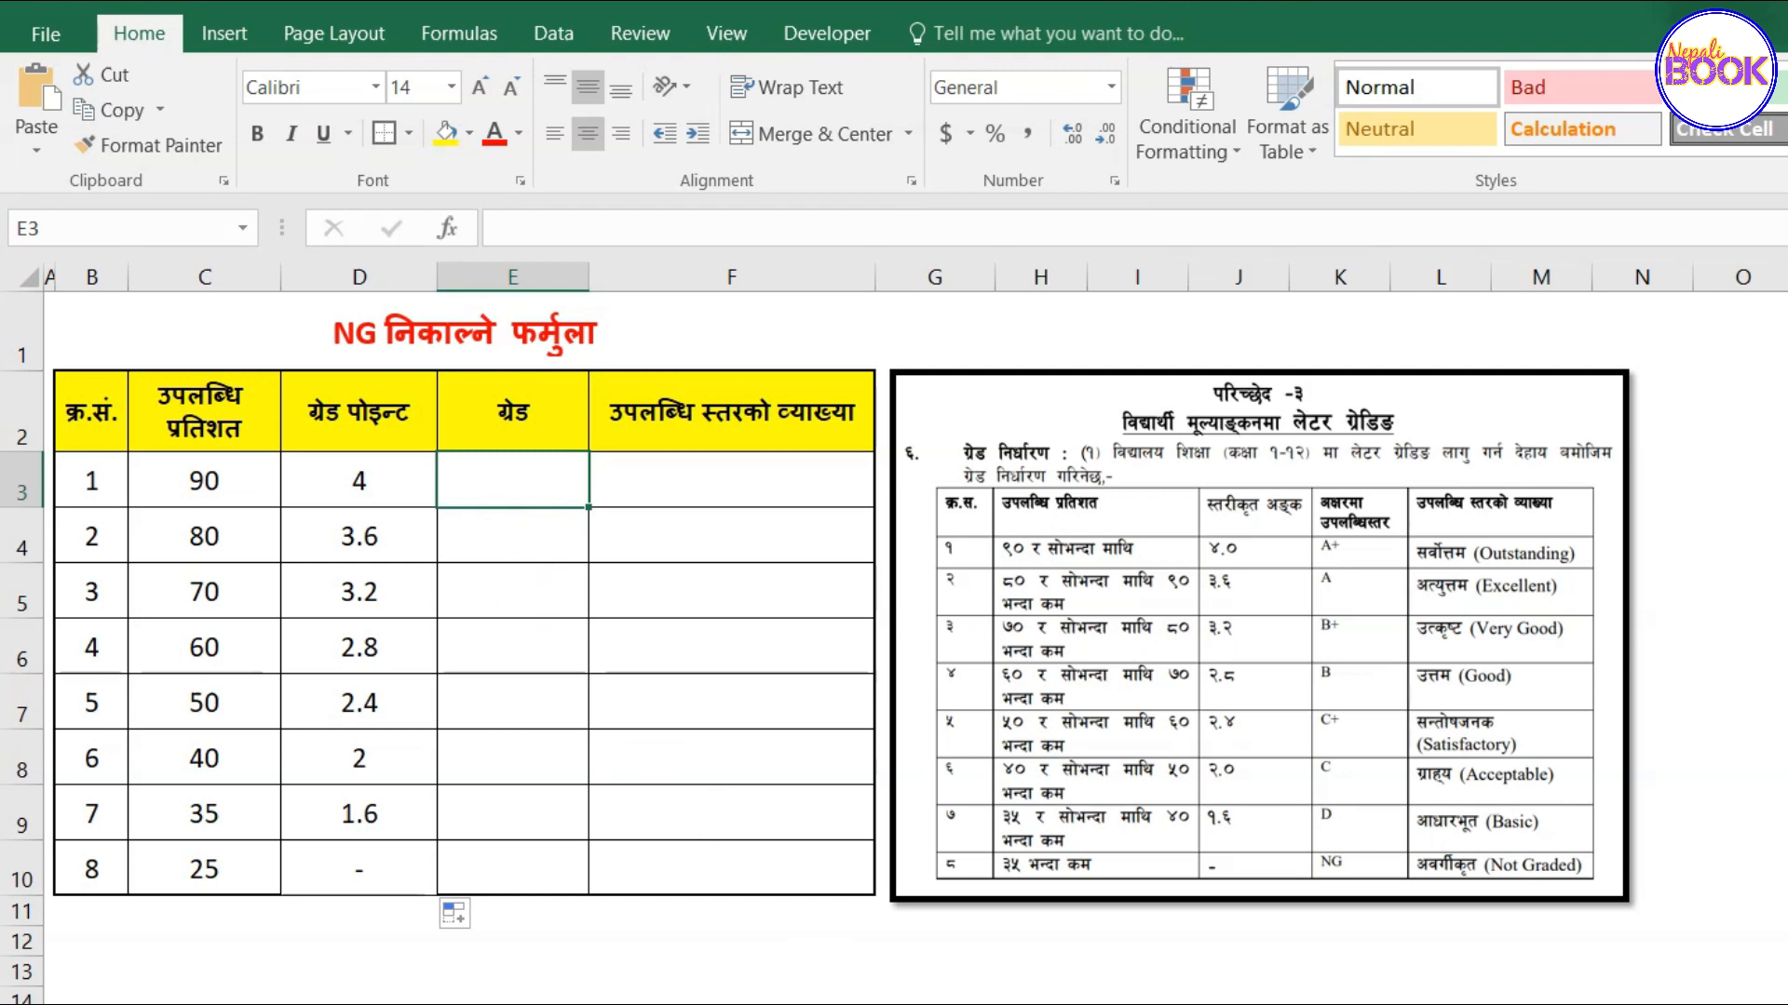
{"action": "key", "text": "alt+Tab"}
{"action": "scroll", "coordinate": [707, 699], "scroll_direction": "down", "scroll_amount": 1}
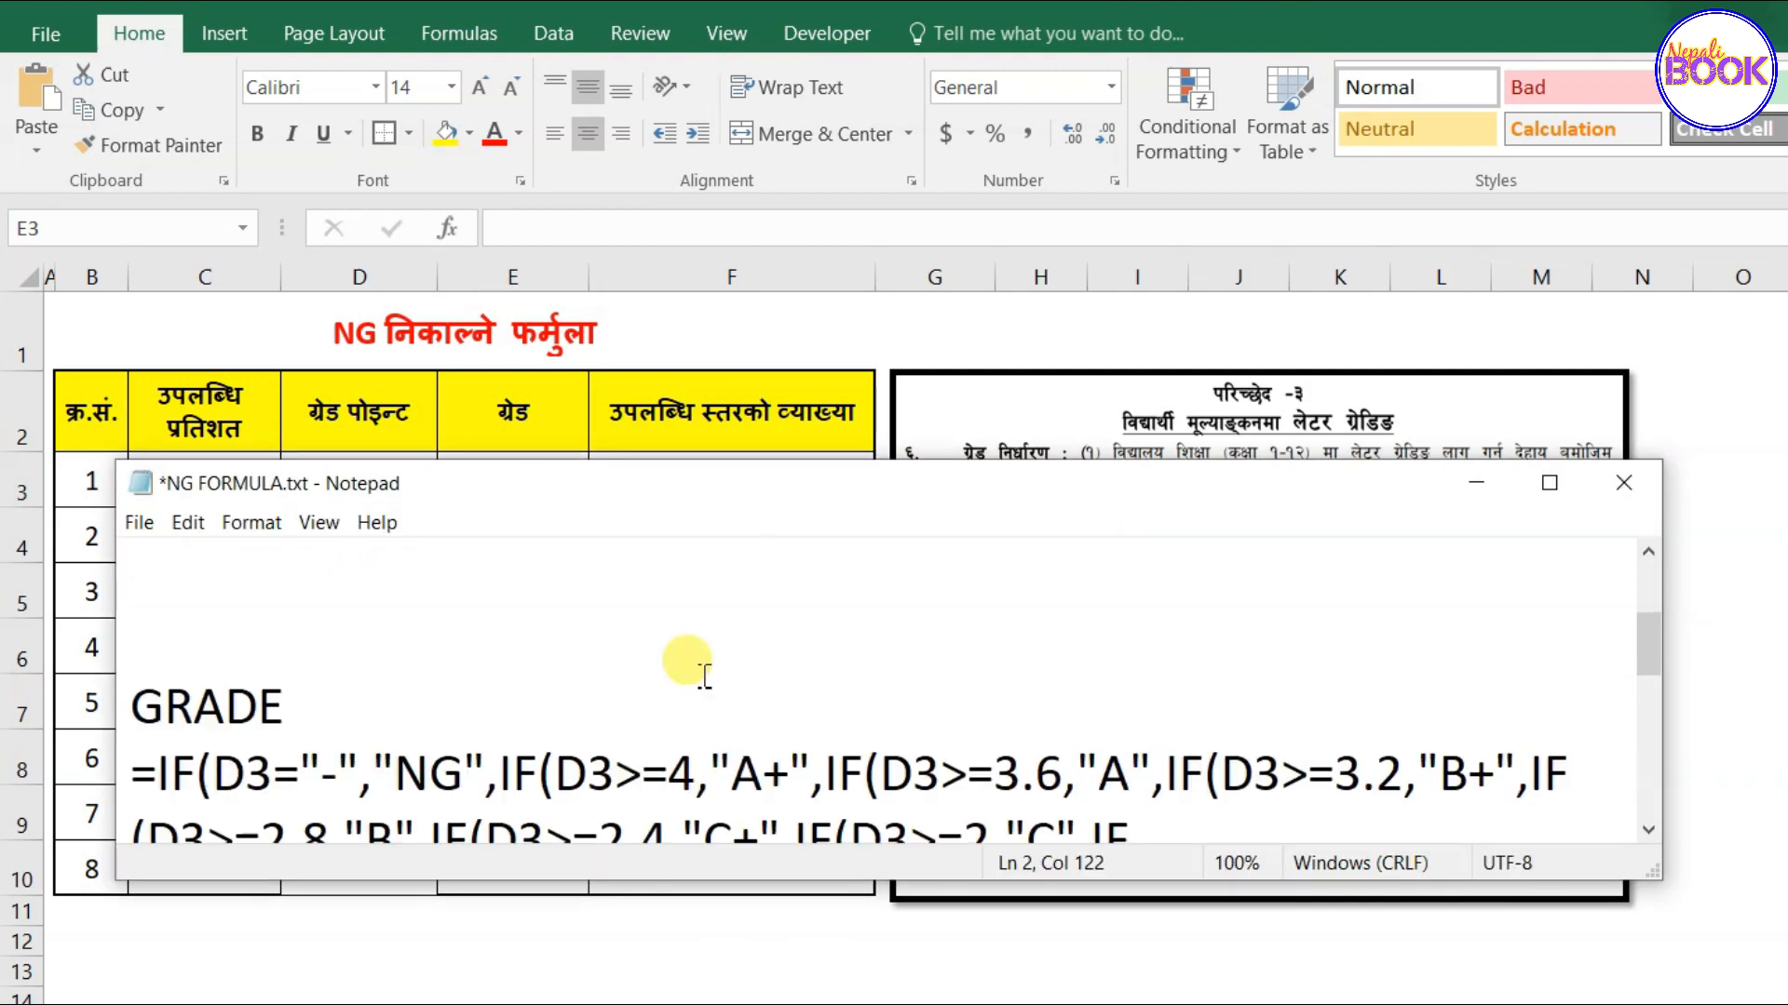
{"action": "left_click_drag", "start_coordinate": [1643, 644], "coordinate": [1644, 670]}
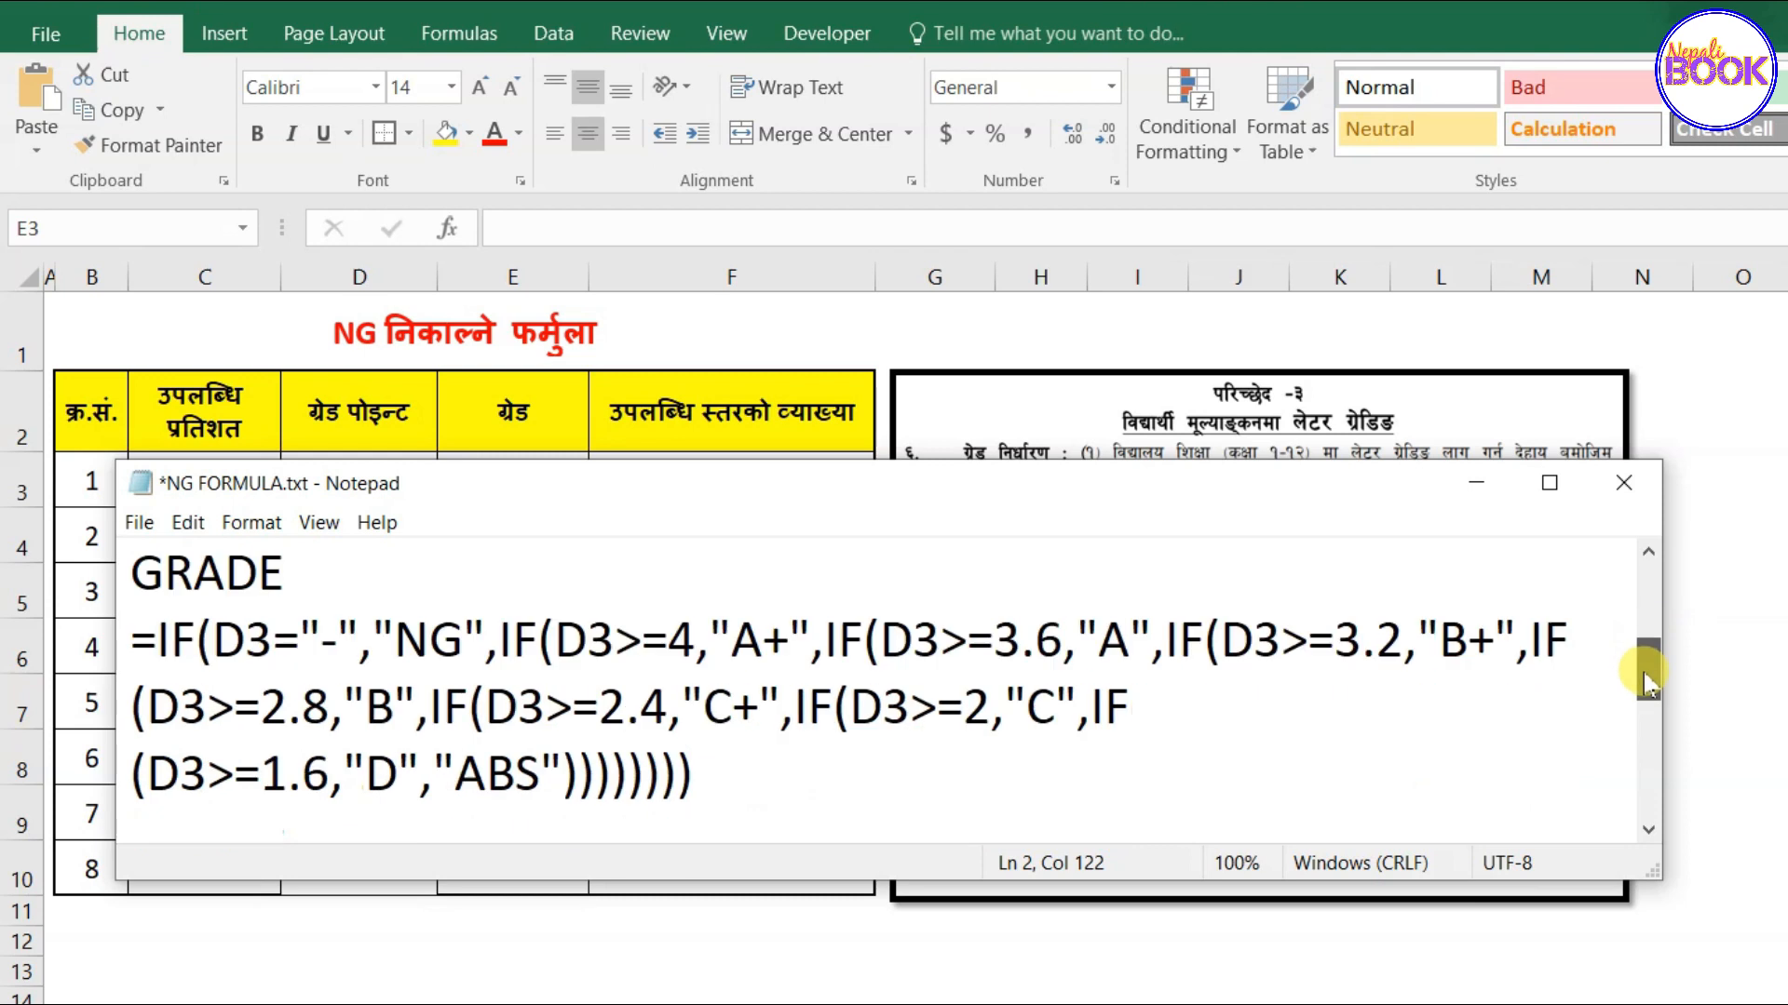
{"action": "left_click", "coordinate": [328, 707]}
{"action": "left_click_drag", "start_coordinate": [479, 491], "coordinate": [440, 718]}
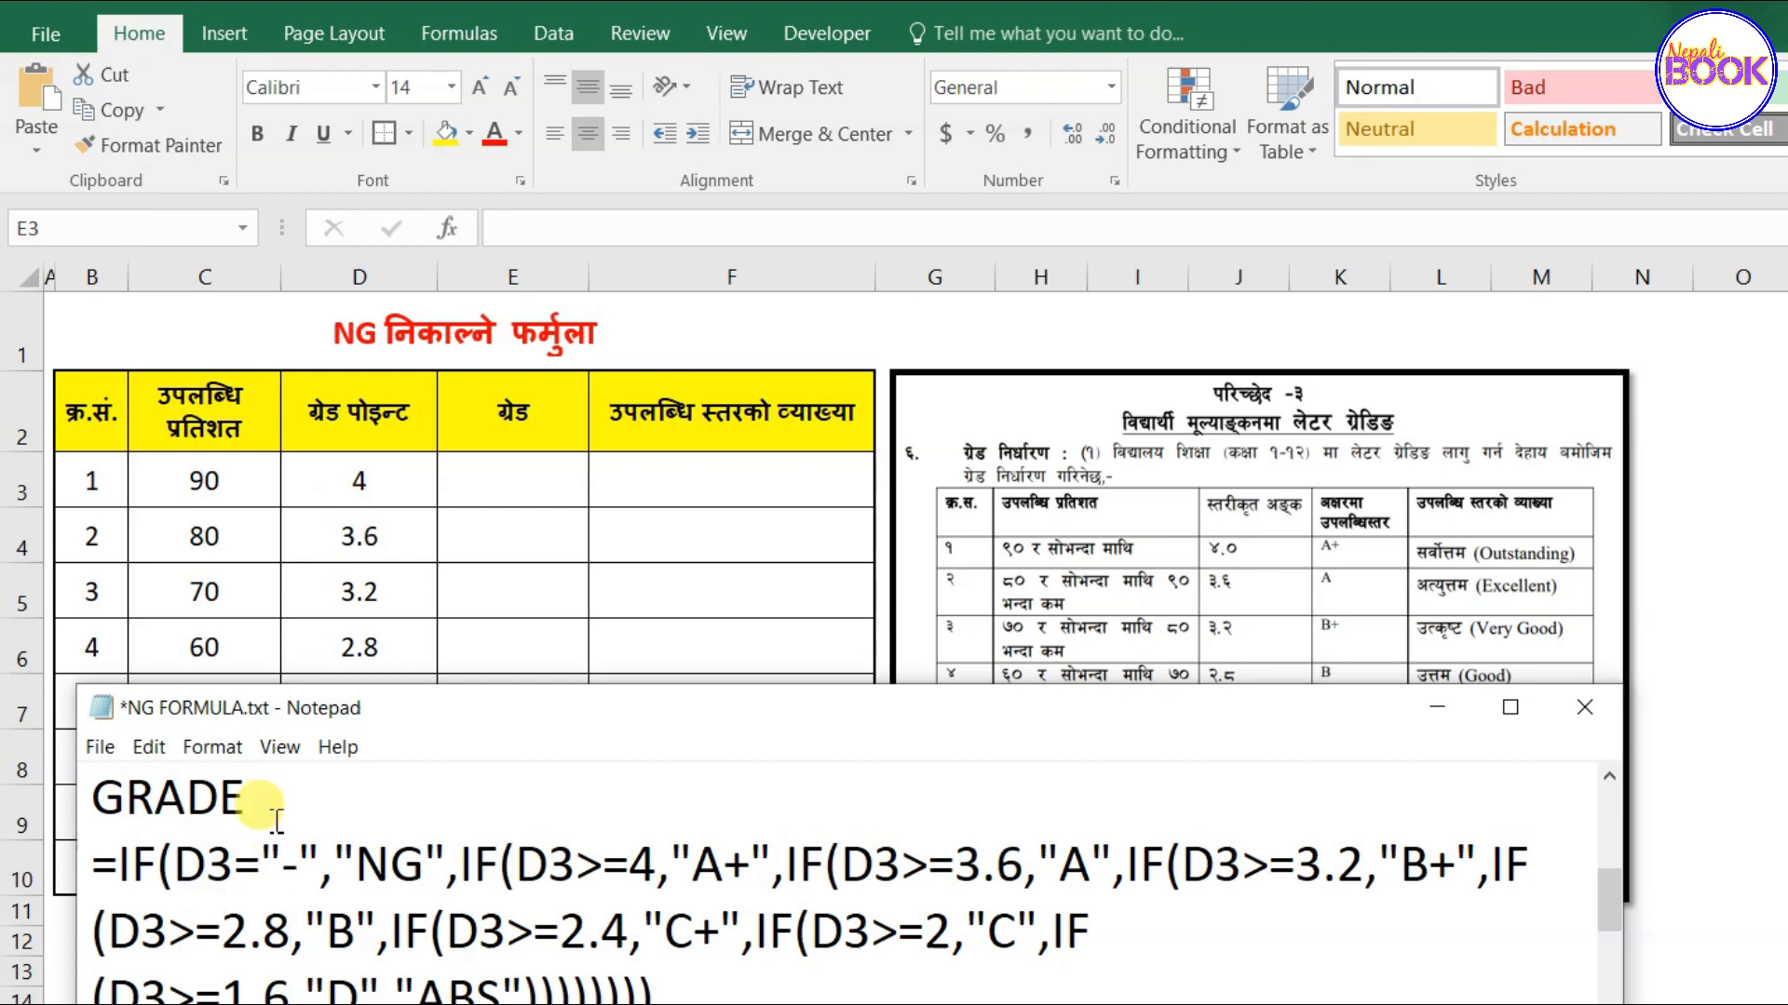
Examine the first condition of the GRADE formula, which tests D3 for "-" and assigns NG.
{"action": "double_click", "coordinate": [191, 866]}
{"action": "left_click", "coordinate": [174, 866]}
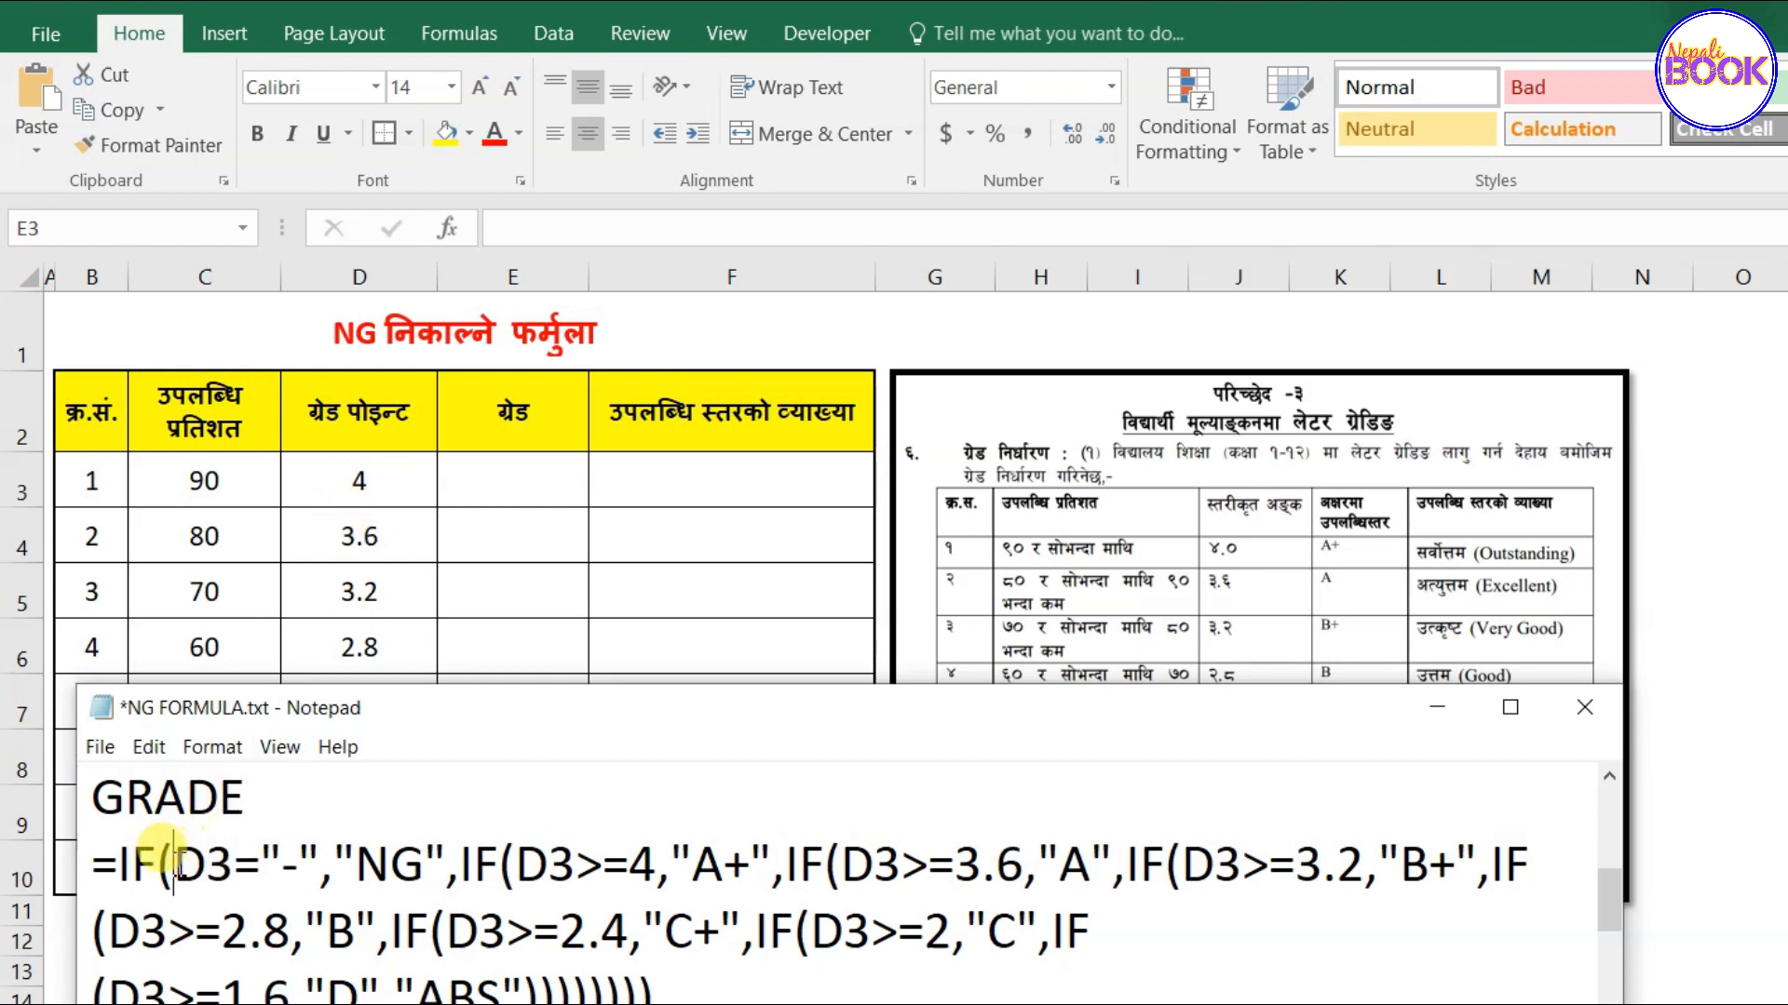
{"action": "left_click_drag", "start_coordinate": [177, 866], "coordinate": [233, 866]}
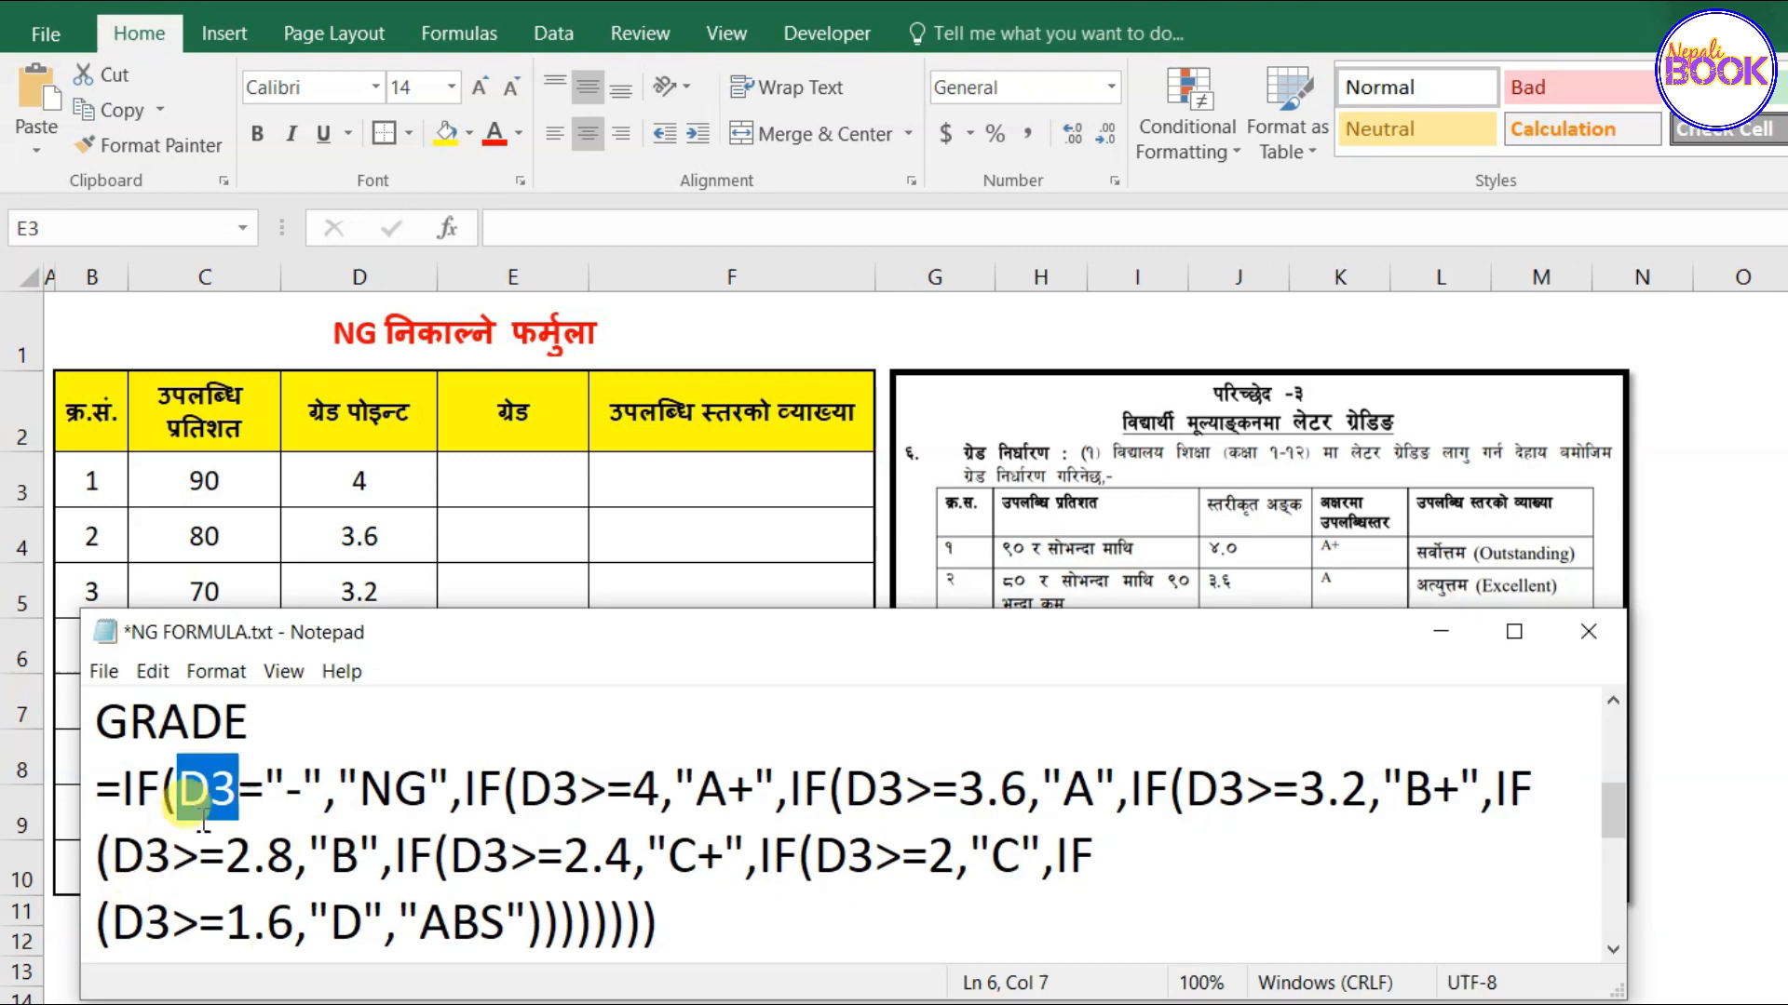
{"action": "left_click", "coordinate": [208, 808]}
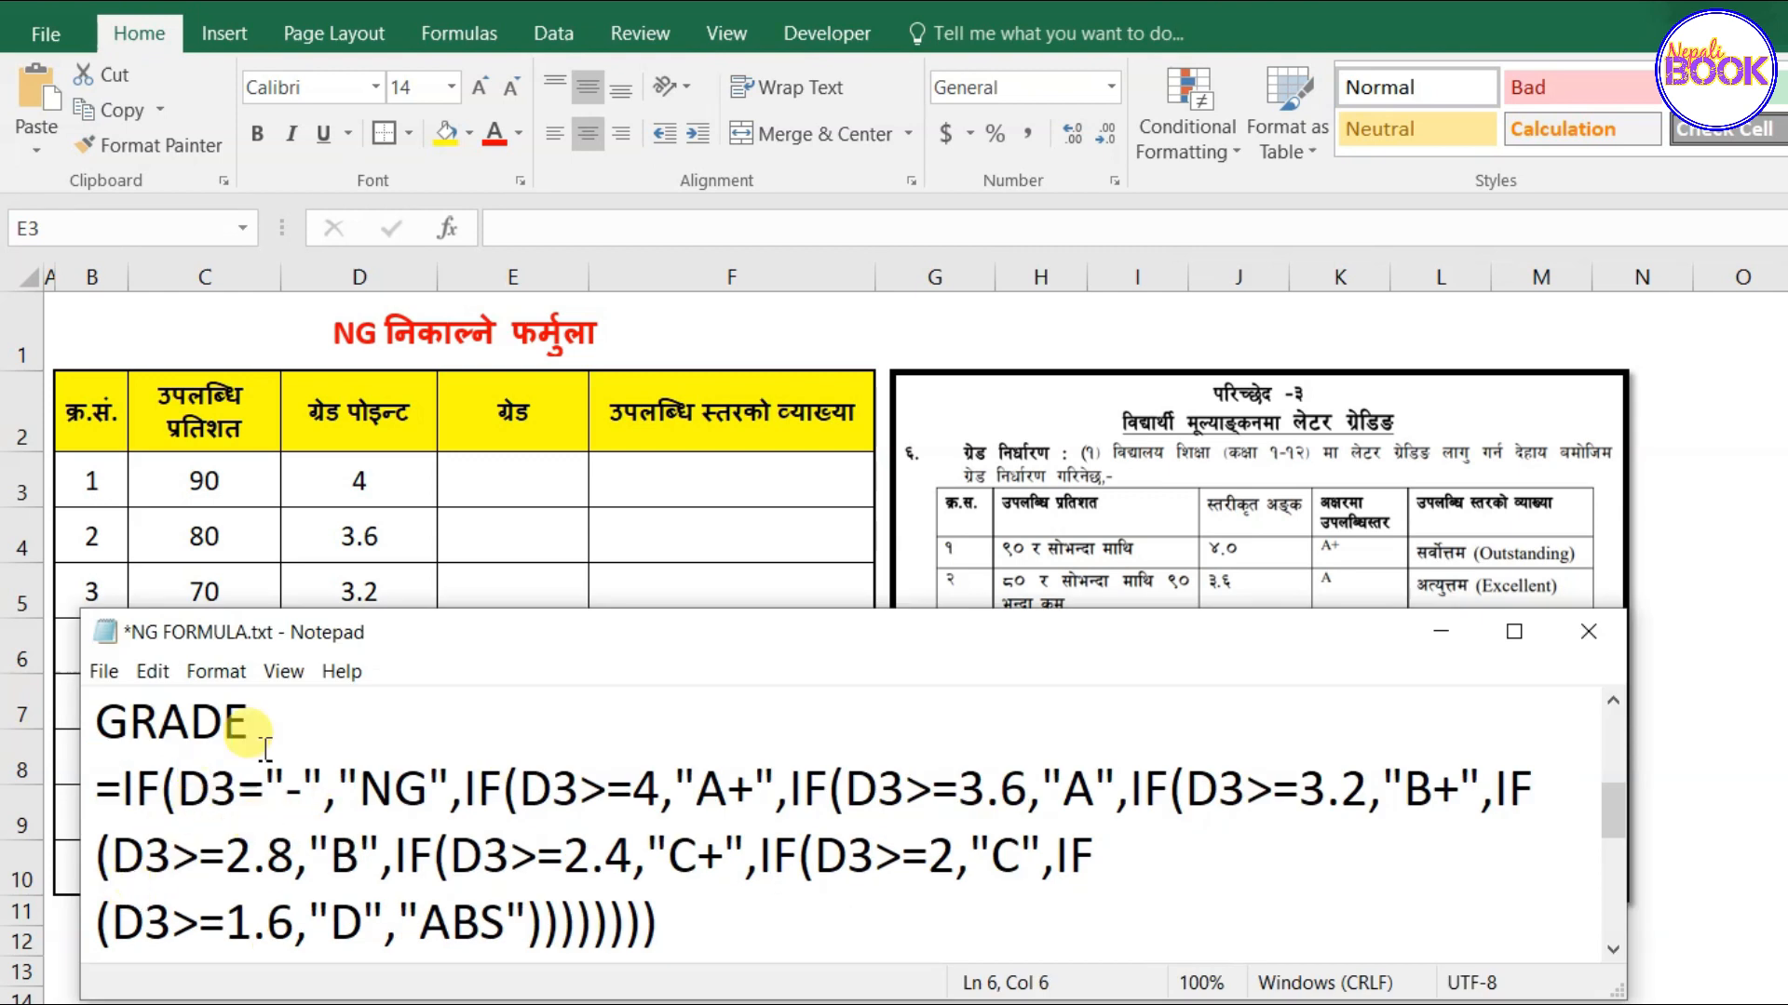
{"action": "left_click_drag", "start_coordinate": [172, 792], "coordinate": [263, 791]}
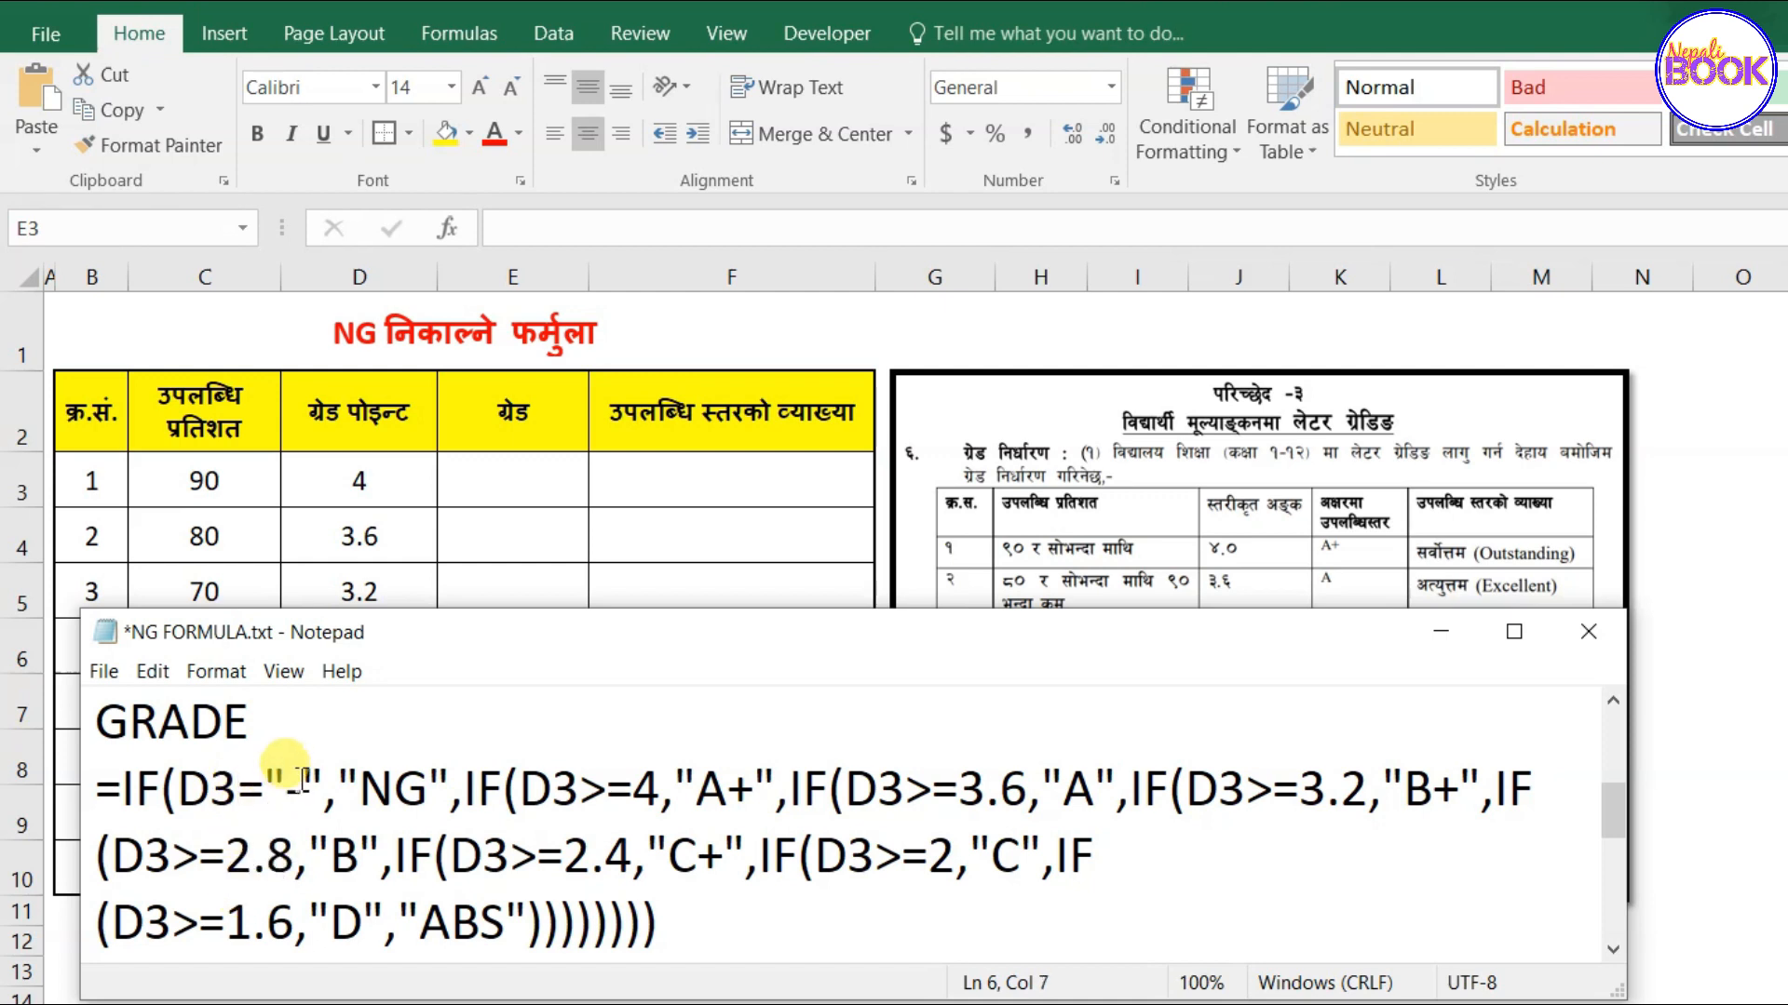
{"action": "left_click_drag", "start_coordinate": [358, 787], "coordinate": [427, 801]}
{"action": "left_click", "coordinate": [398, 804]}
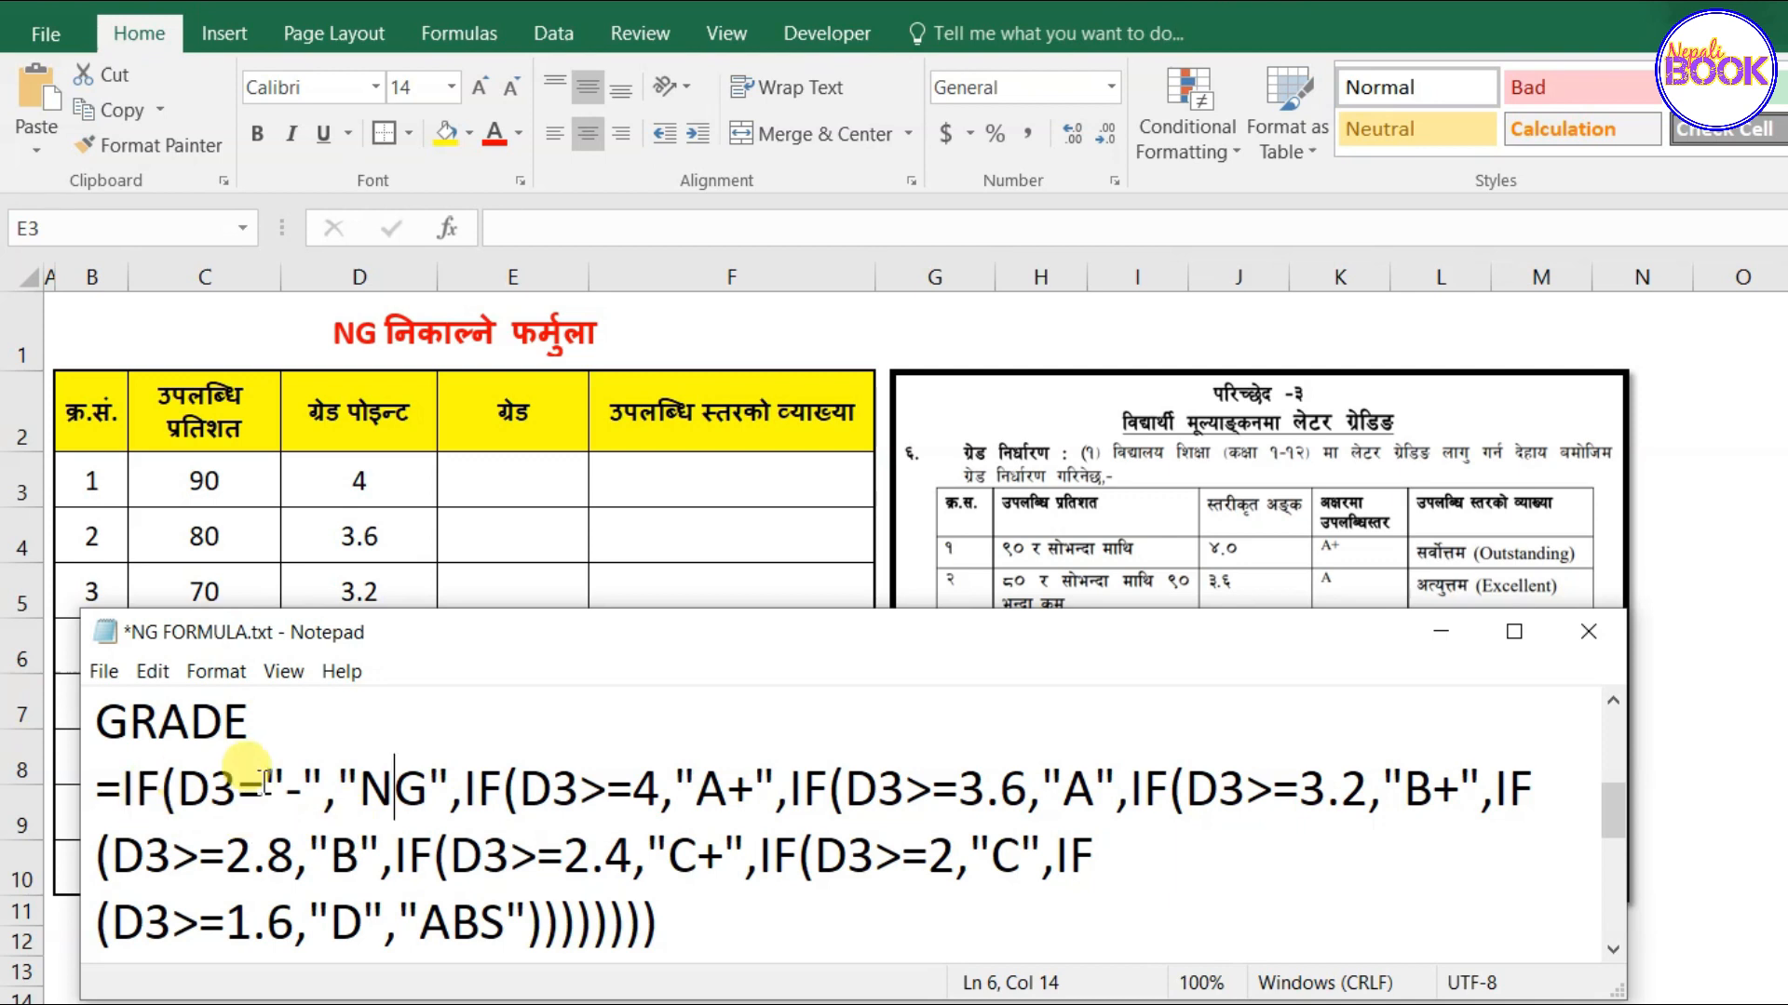
{"action": "mouse_move", "coordinate": [634, 793]}
{"action": "left_mouse_down"}
{"action": "mouse_move", "coordinate": [734, 838]}
{"action": "mouse_move", "coordinate": [638, 798]}
{"action": "left_mouse_up"}
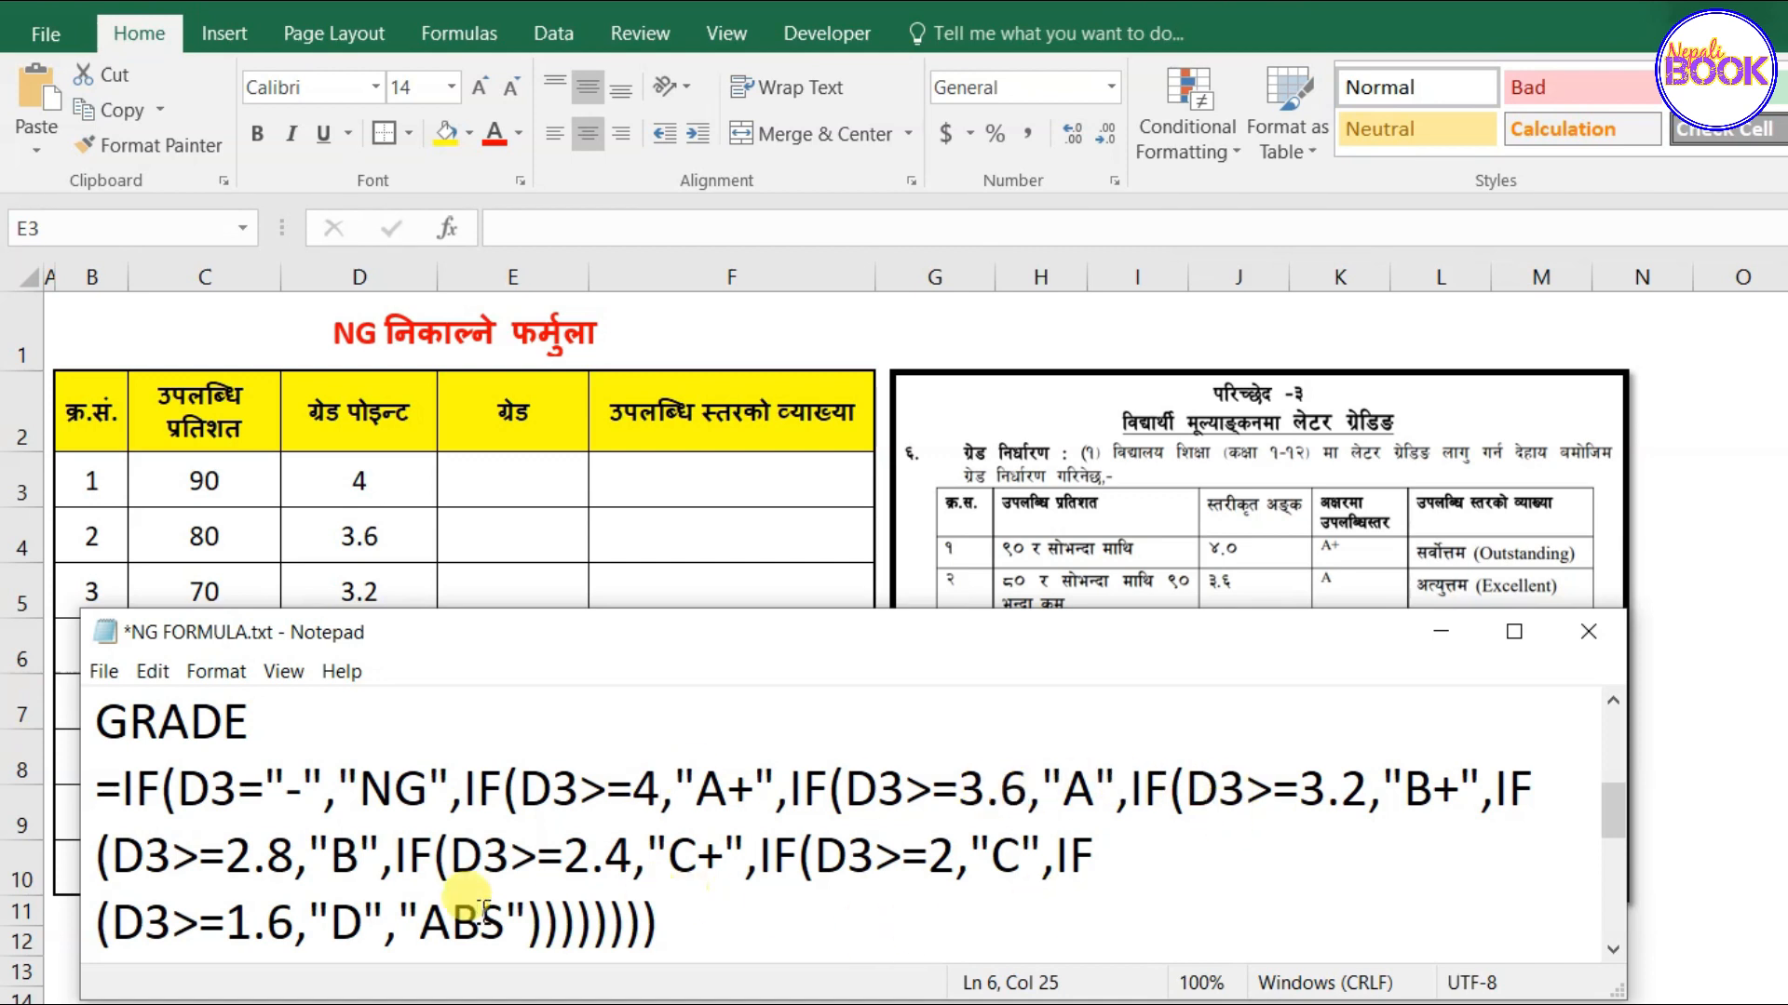
{"action": "left_click_drag", "start_coordinate": [177, 790], "coordinate": [426, 791]}
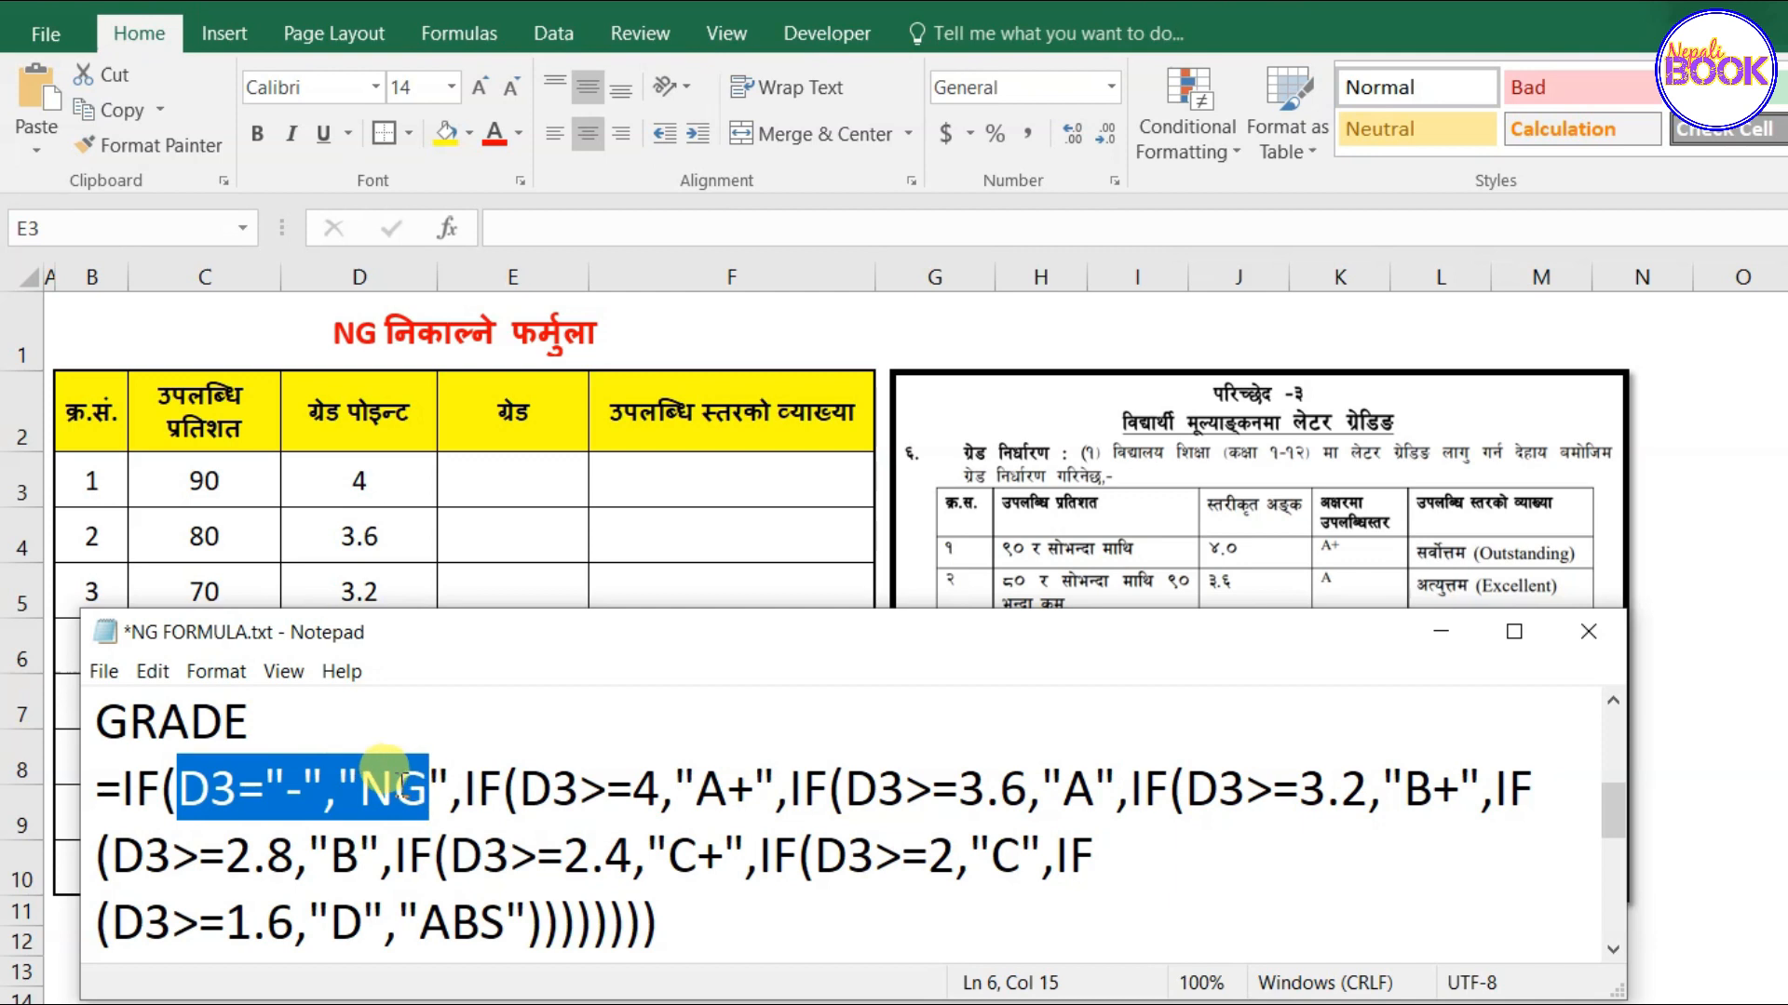
{"action": "left_click", "coordinate": [395, 791]}
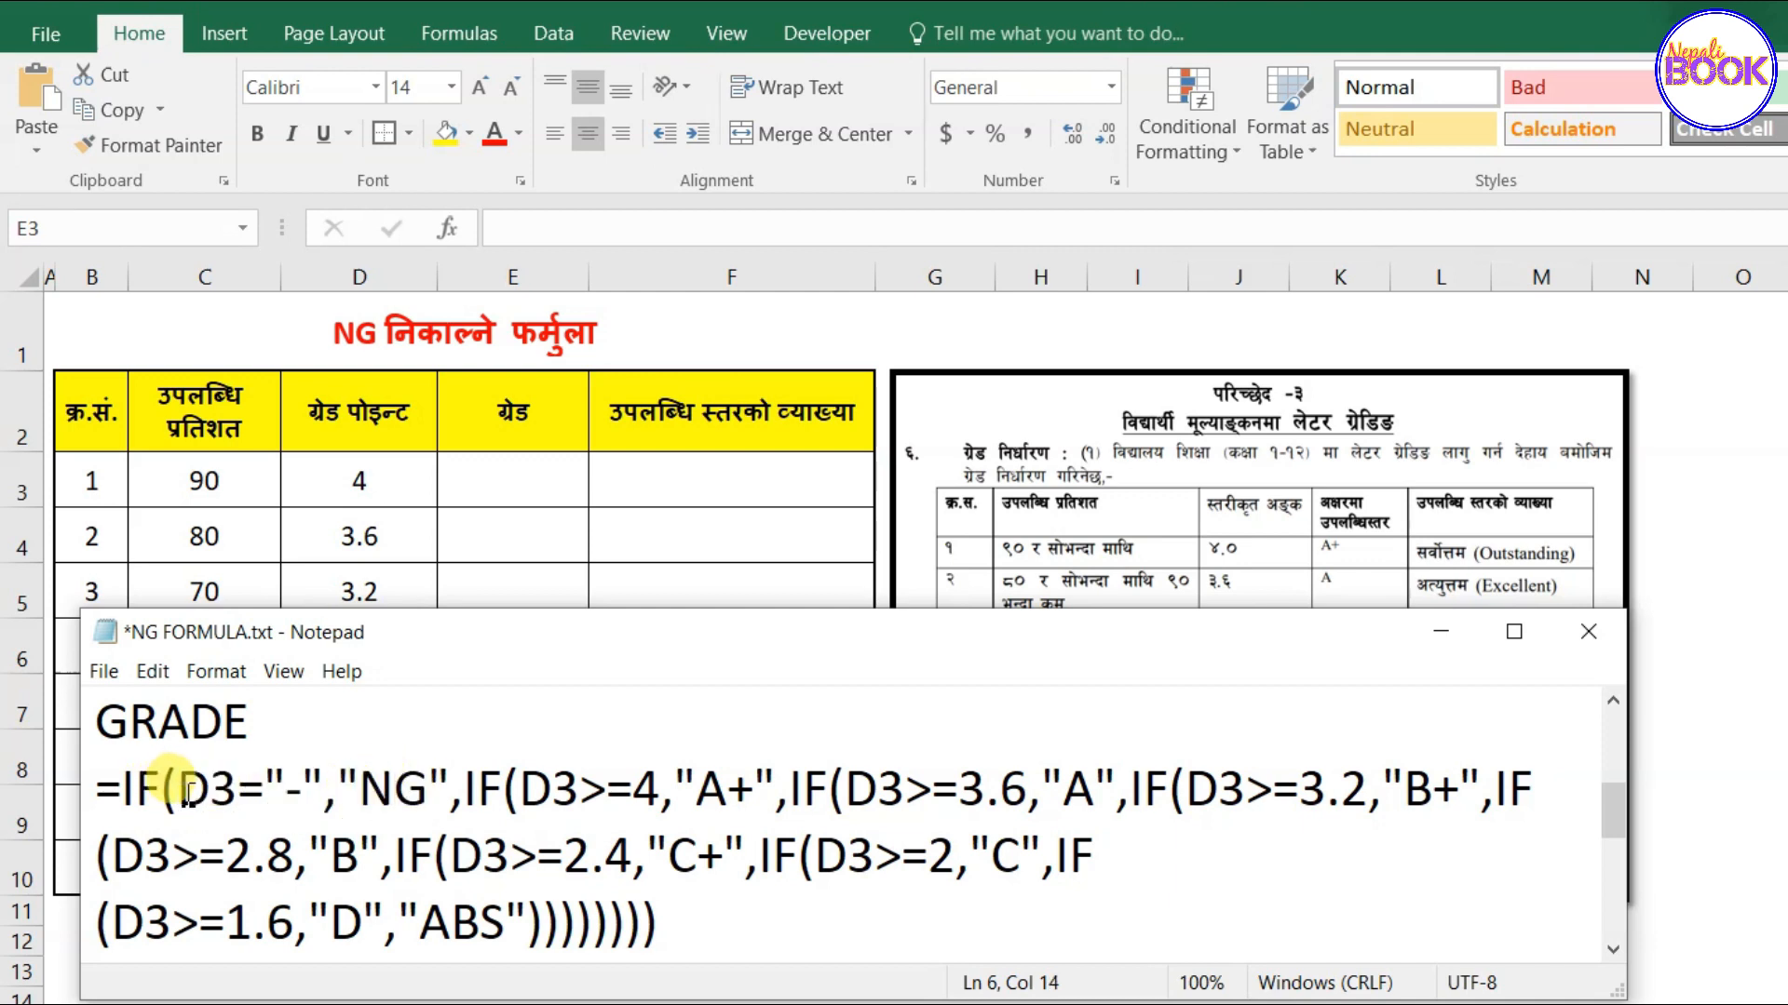
{"action": "left_click_drag", "start_coordinate": [286, 793], "coordinate": [311, 795]}
{"action": "left_click", "coordinate": [364, 796]}
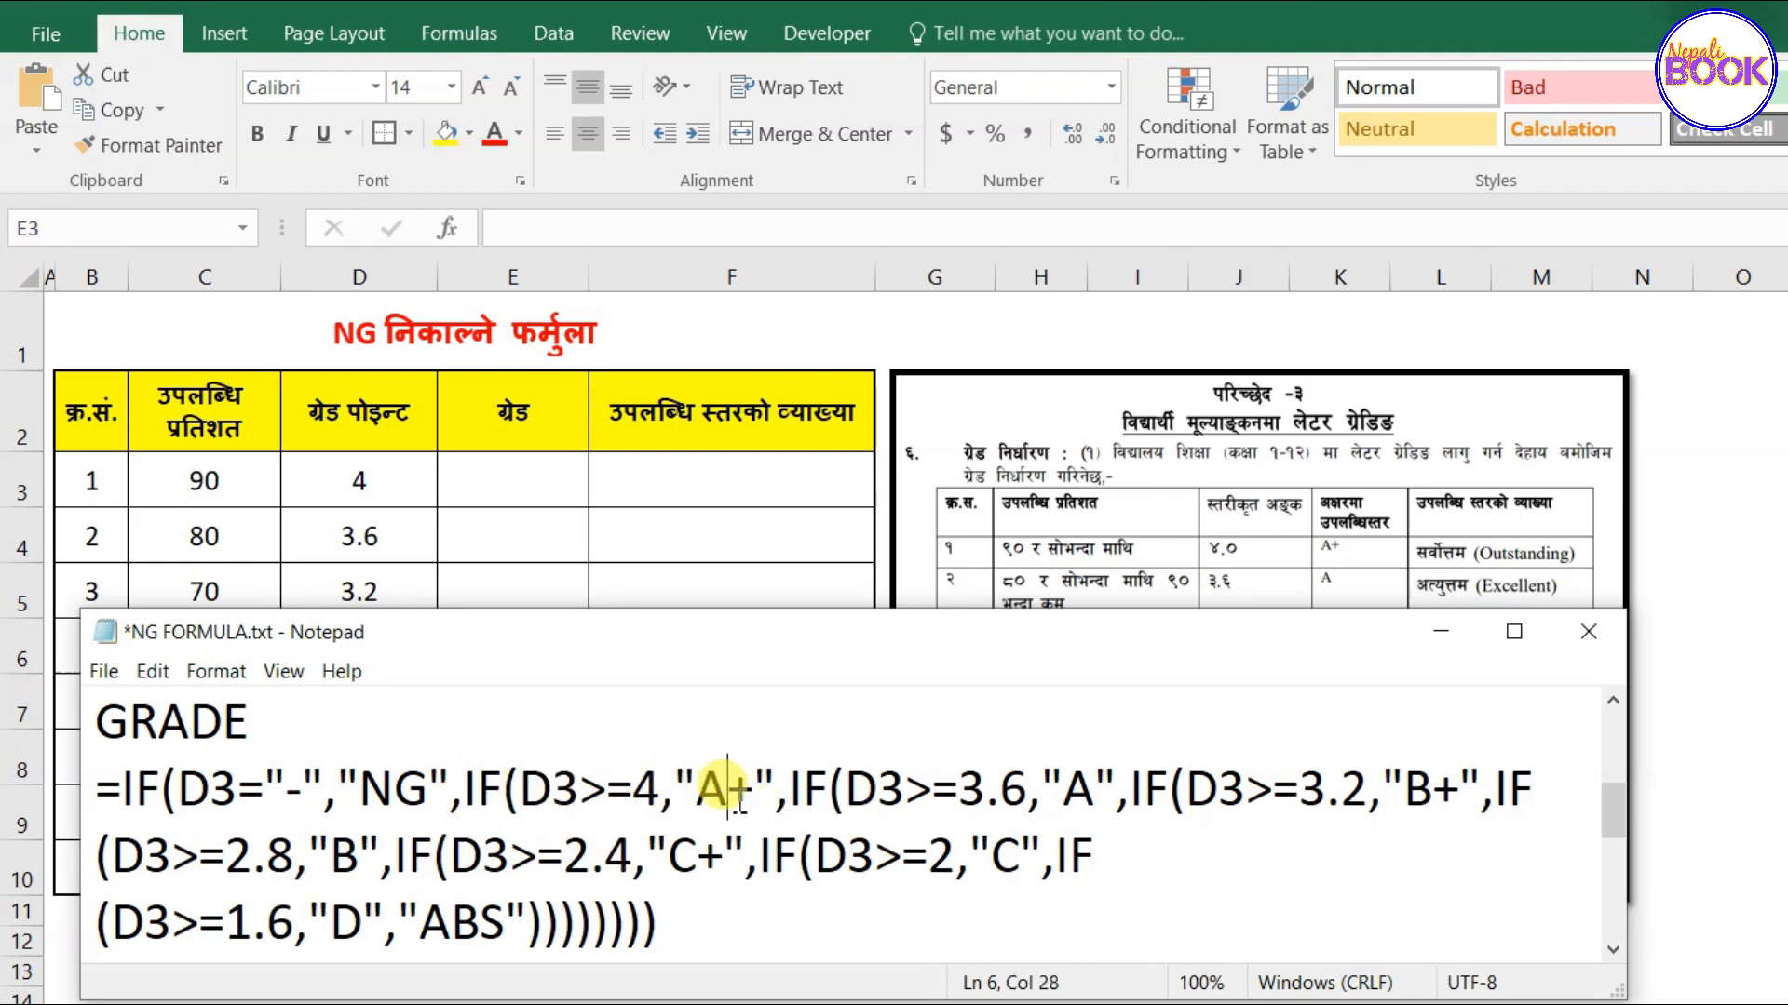
Examine the other conditions of the GRADE formula, from A+ at 4 down to D at 1.6, and its ABS fallback.
{"action": "left_click", "coordinate": [875, 791]}
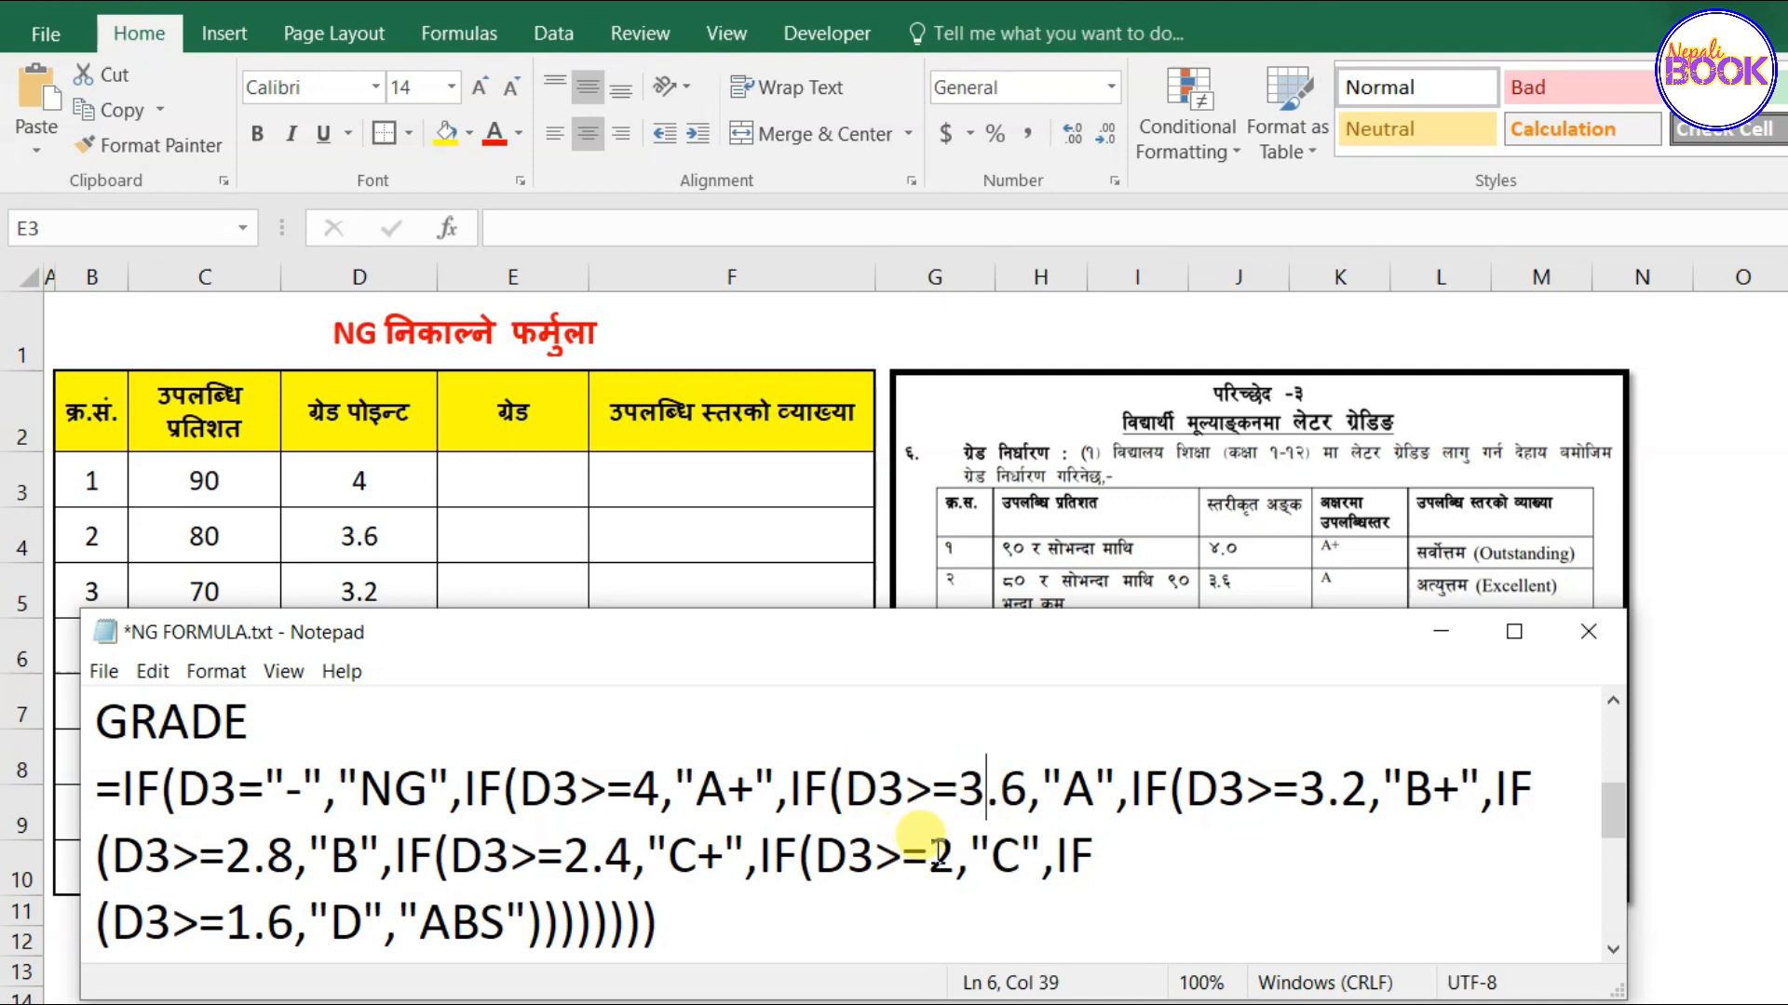
{"action": "left_click", "coordinate": [1061, 789]}
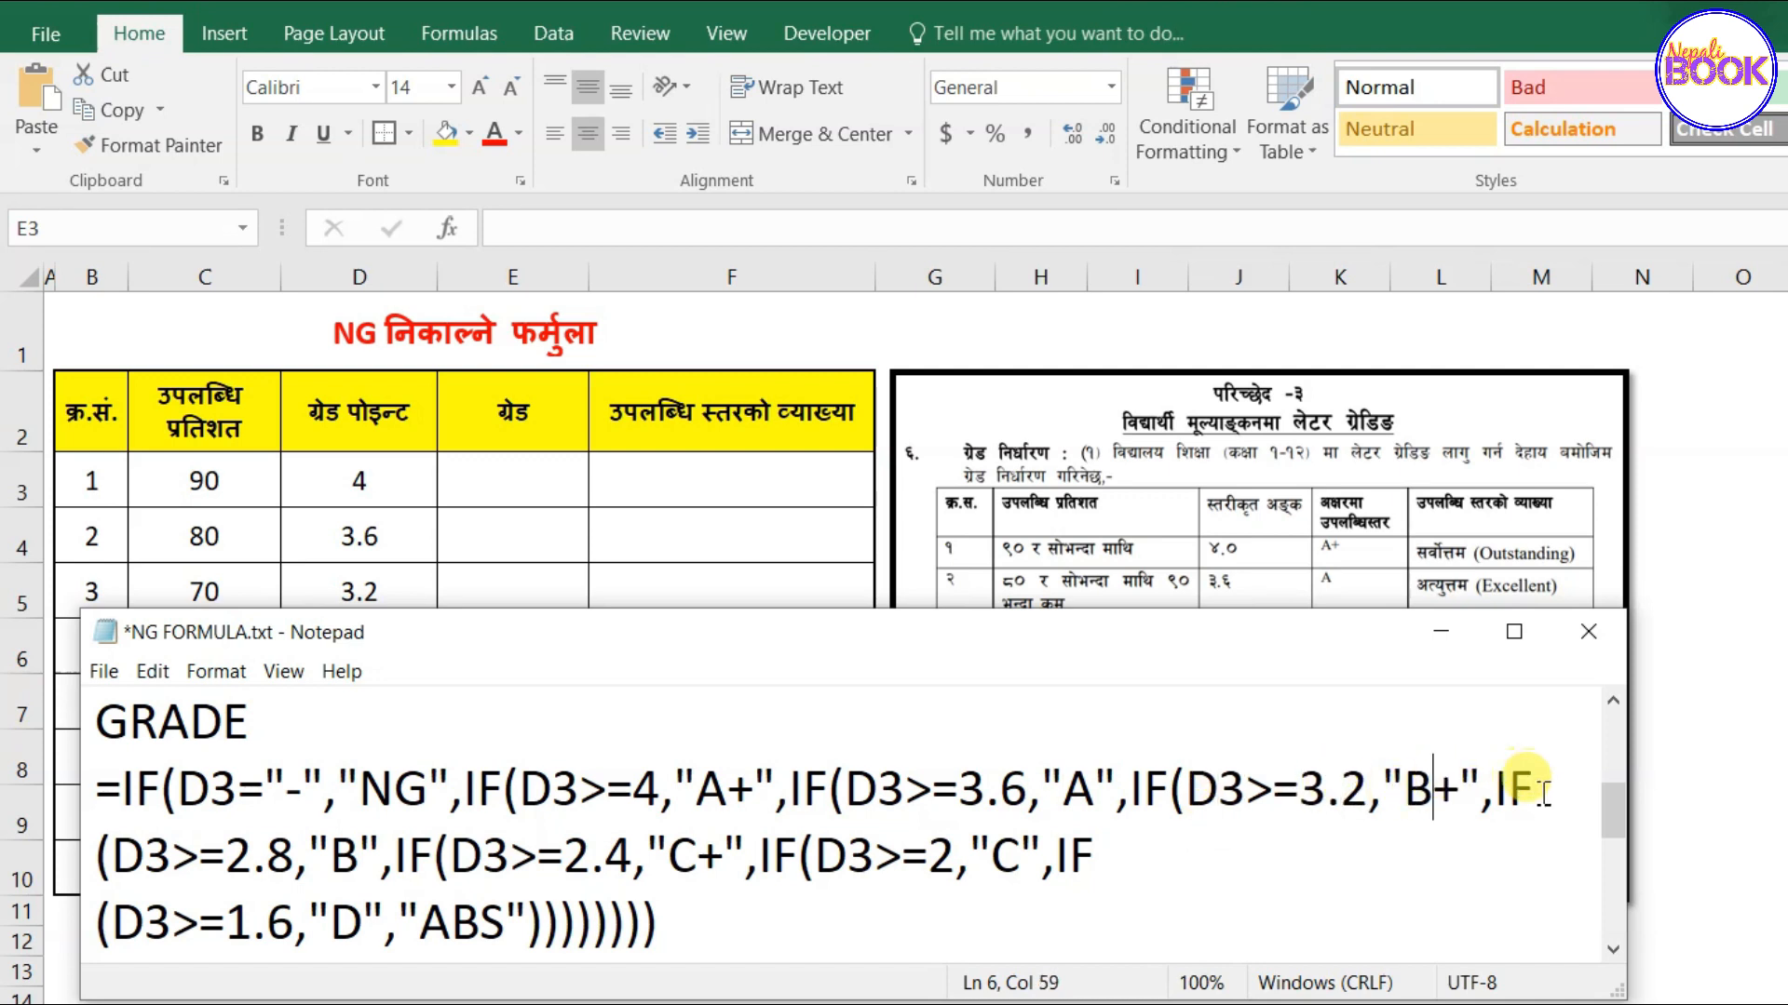
{"action": "left_click", "coordinate": [233, 852]}
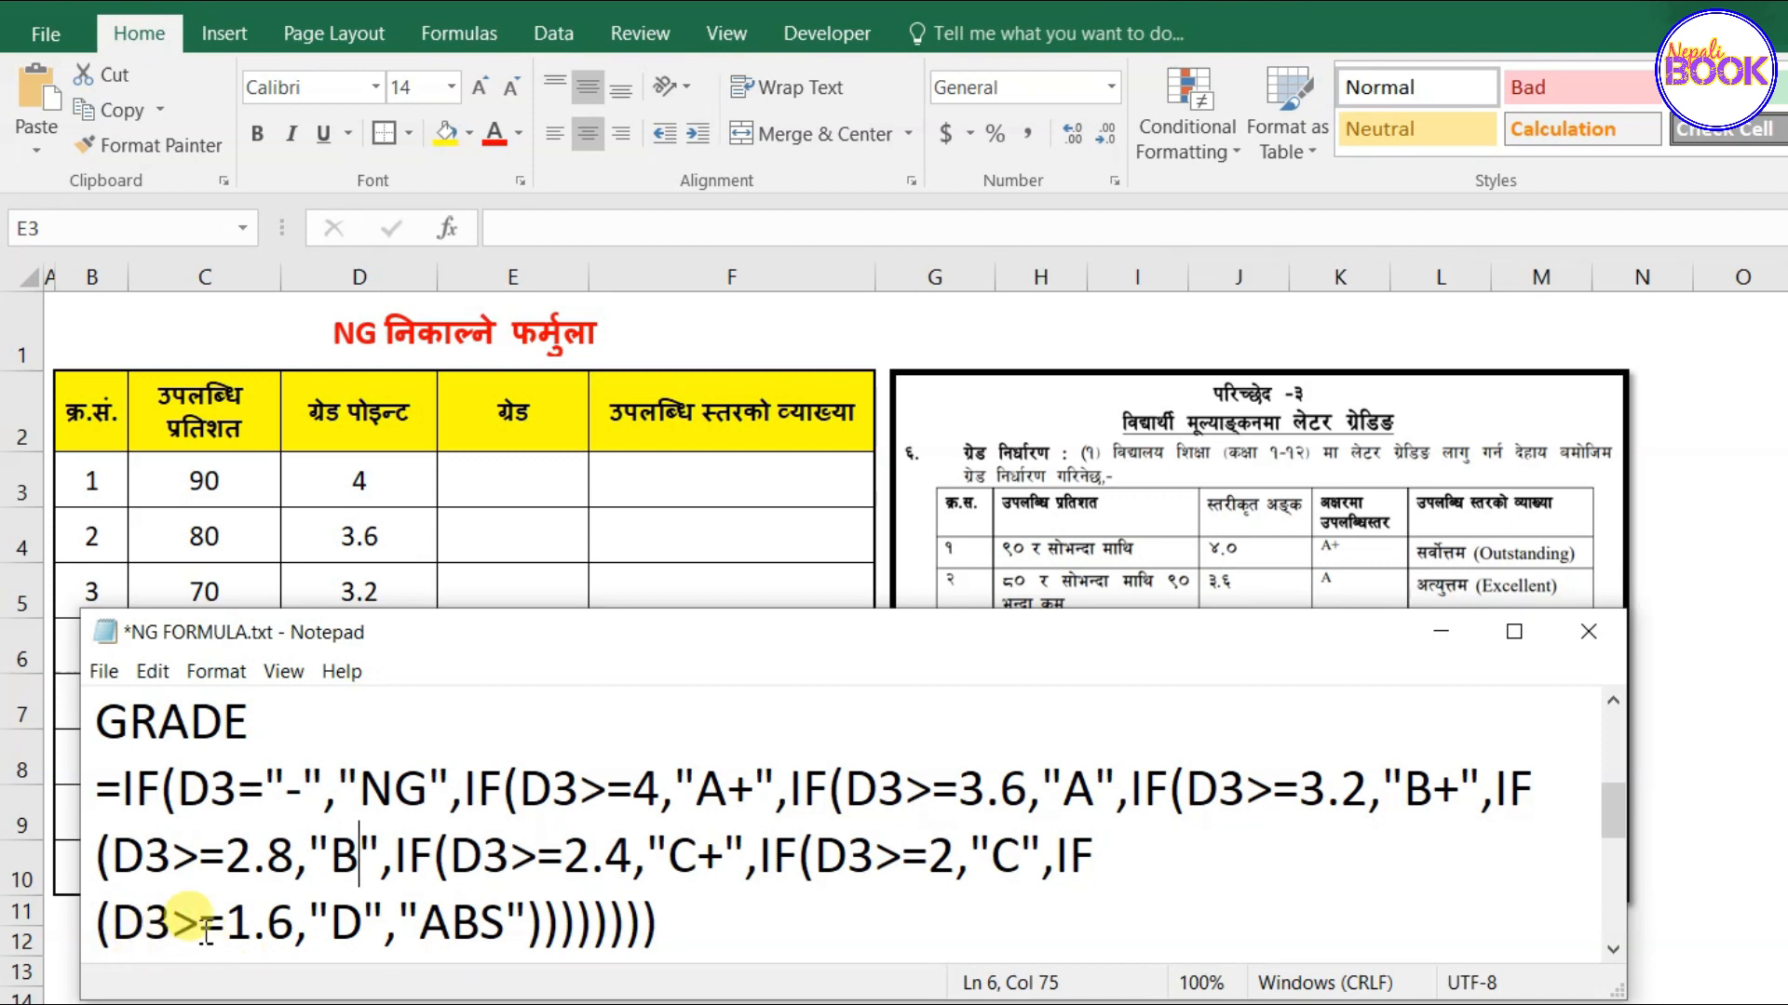
{"action": "left_click_drag", "start_coordinate": [239, 923], "coordinate": [285, 923]}
{"action": "left_click", "coordinate": [277, 937]}
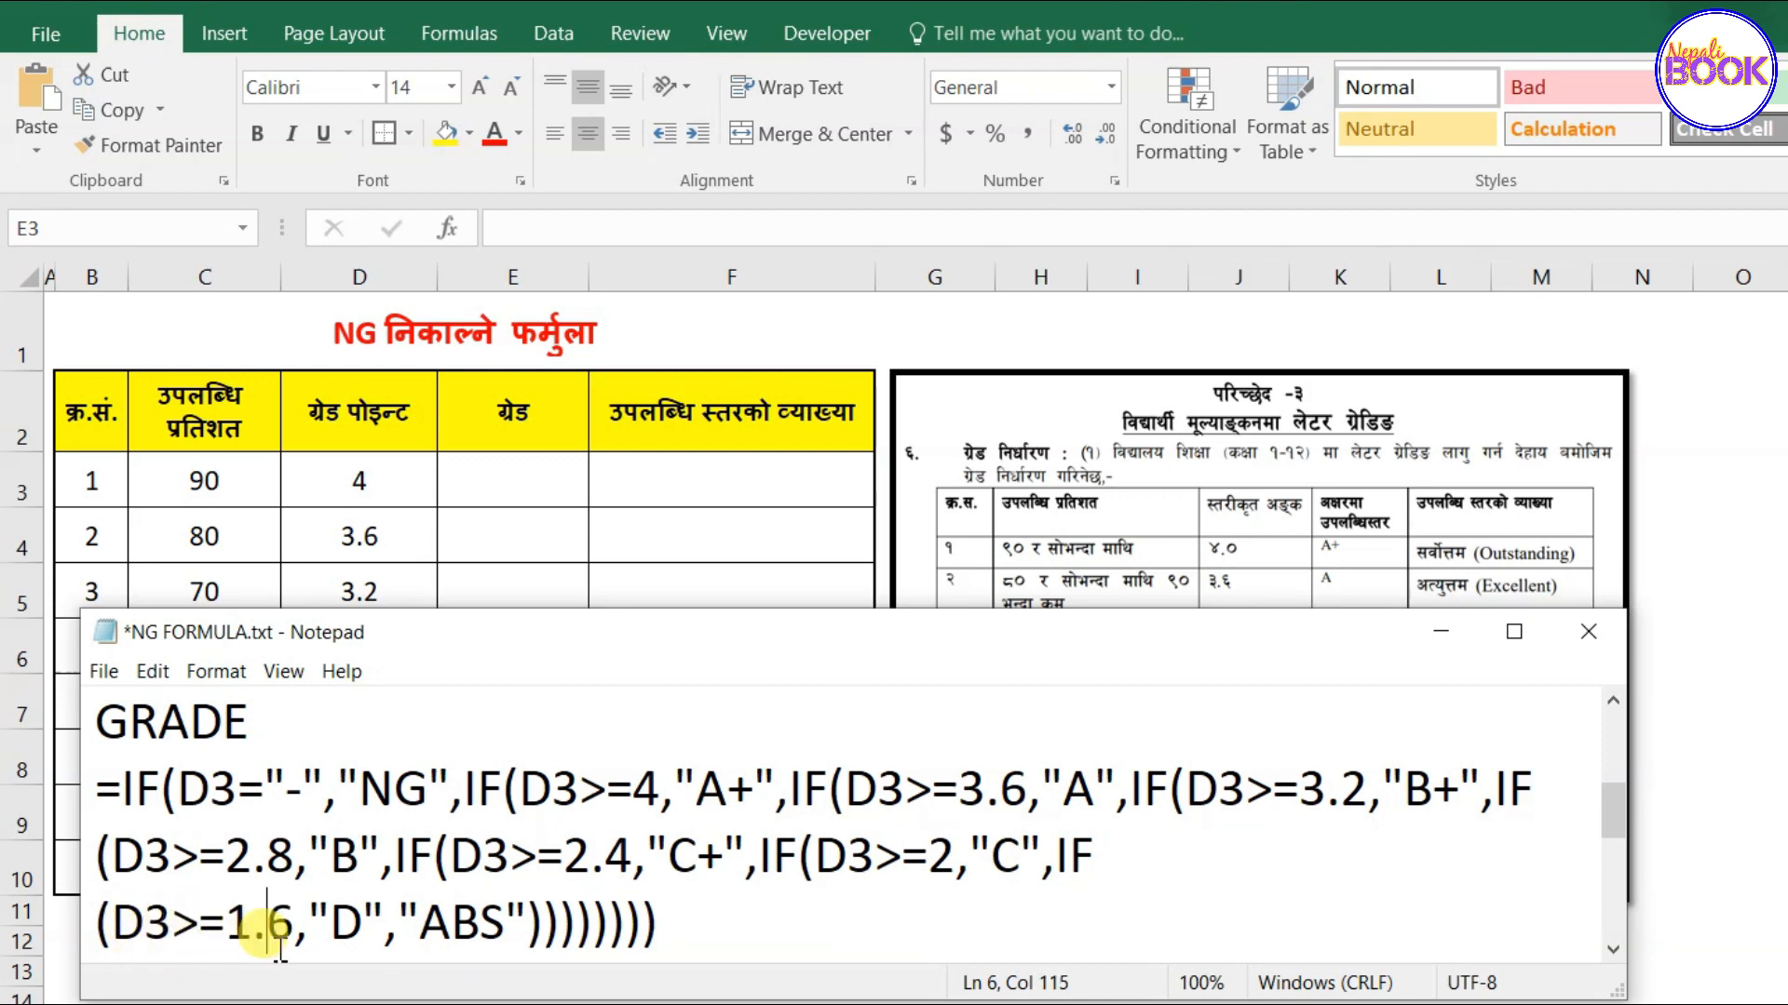
{"action": "left_click", "coordinate": [342, 926]}
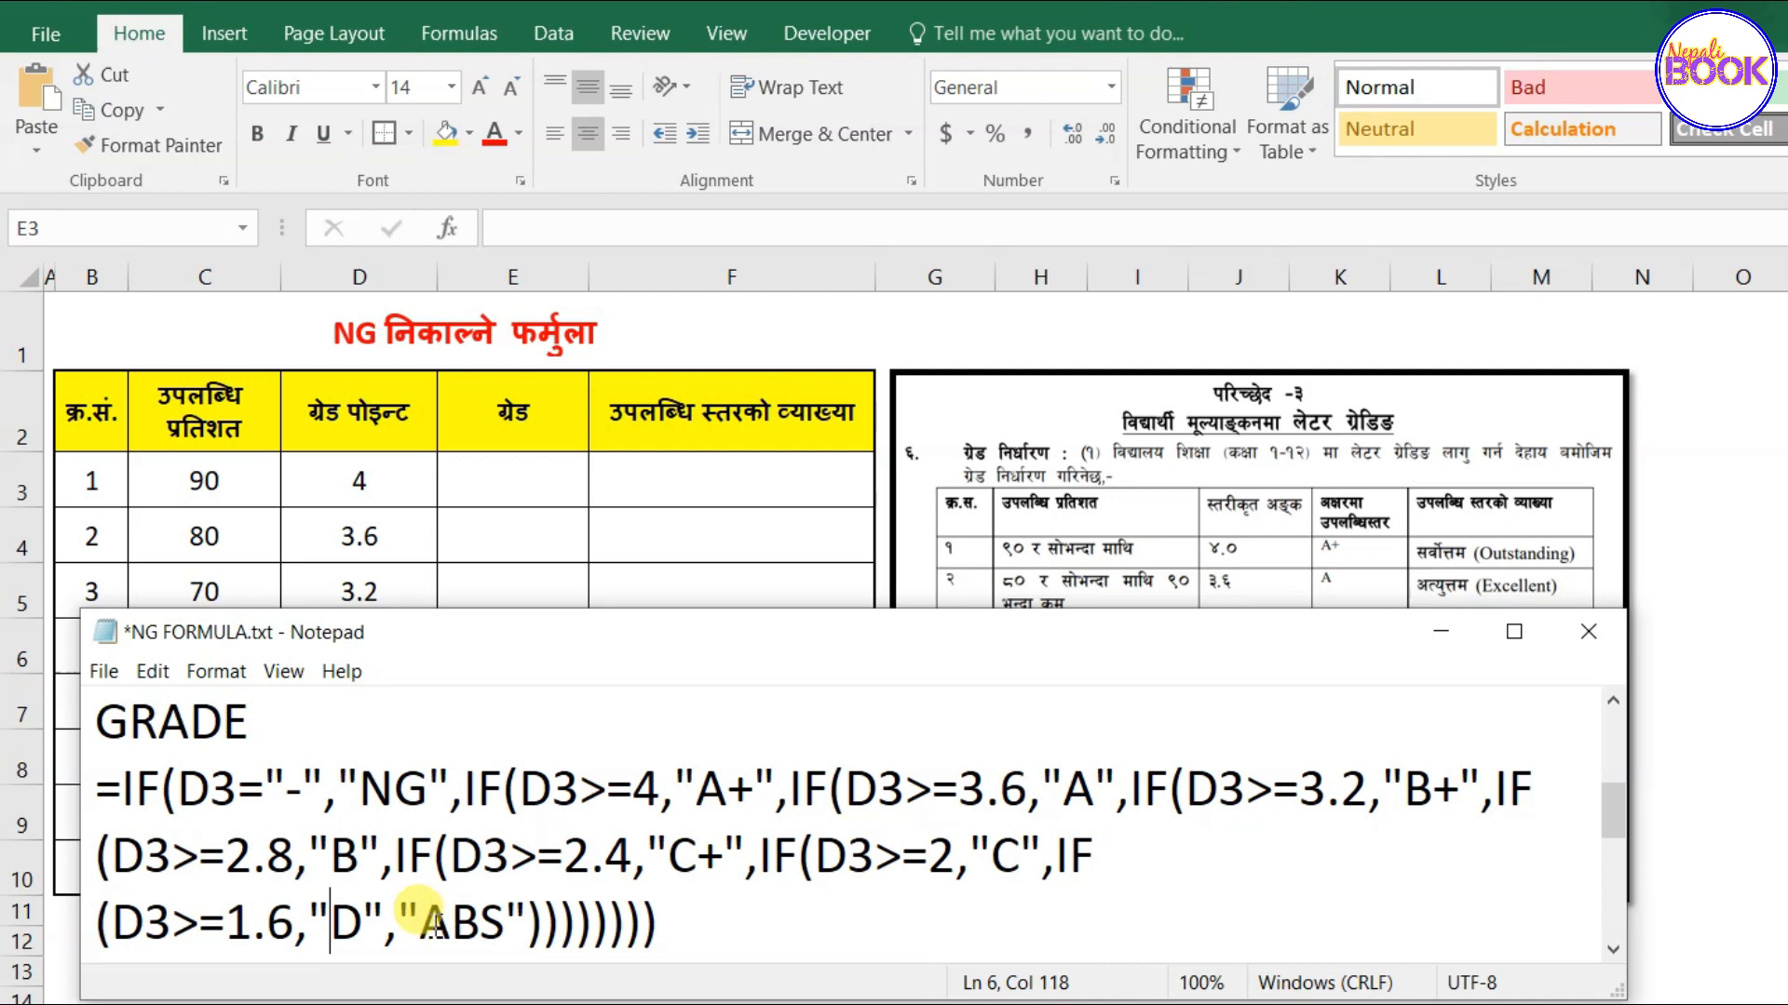
{"action": "left_click_drag", "start_coordinate": [420, 919], "coordinate": [504, 922]}
{"action": "left_click", "coordinate": [488, 924]}
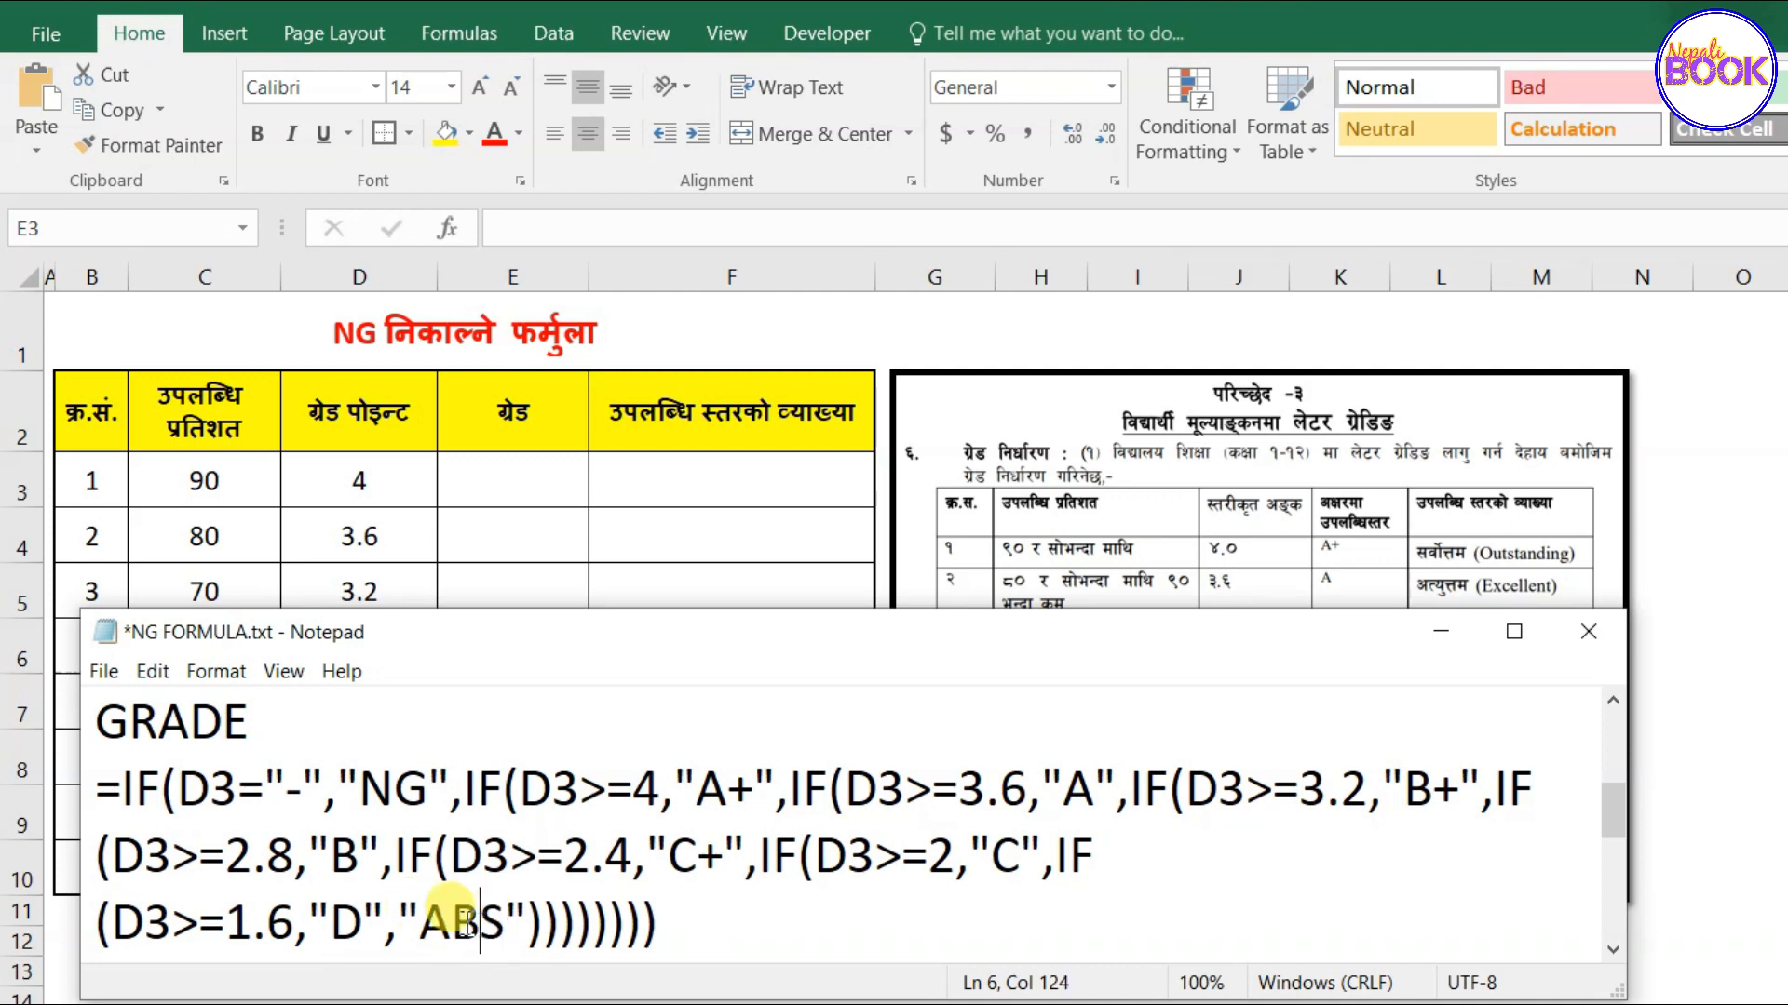
{"action": "left_click", "coordinate": [291, 792]}
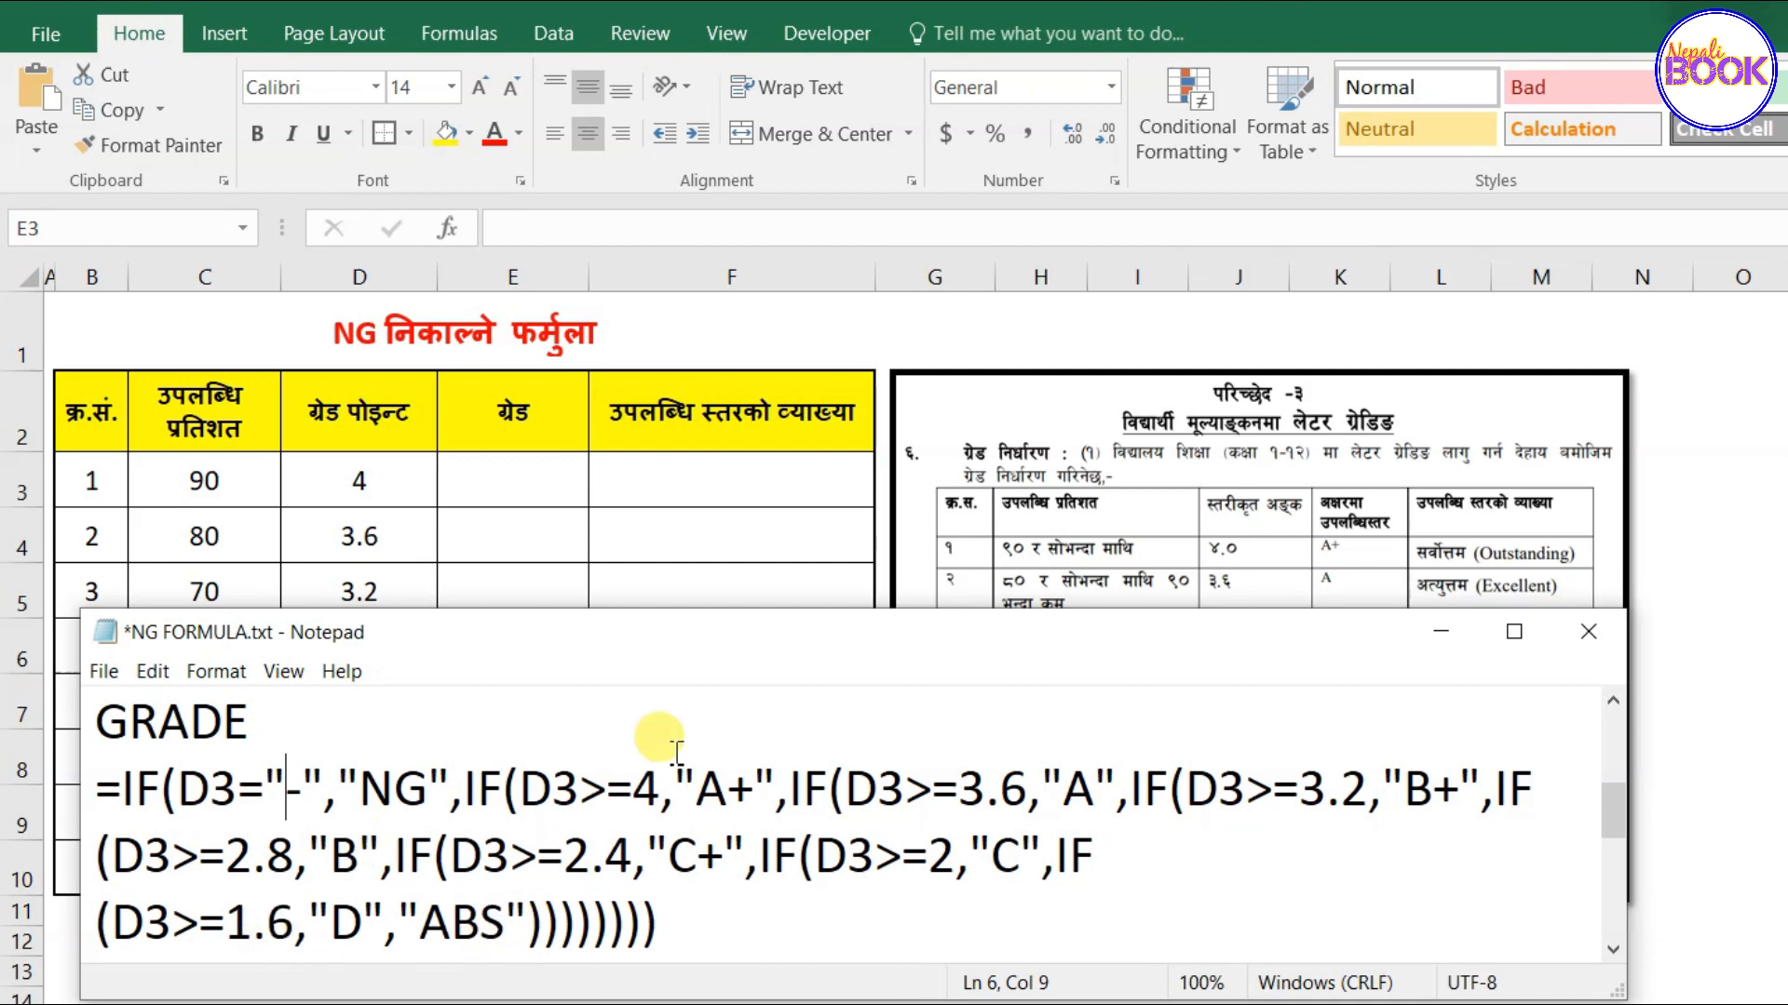
{"action": "left_click_drag", "start_coordinate": [634, 793], "coordinate": [659, 793]}
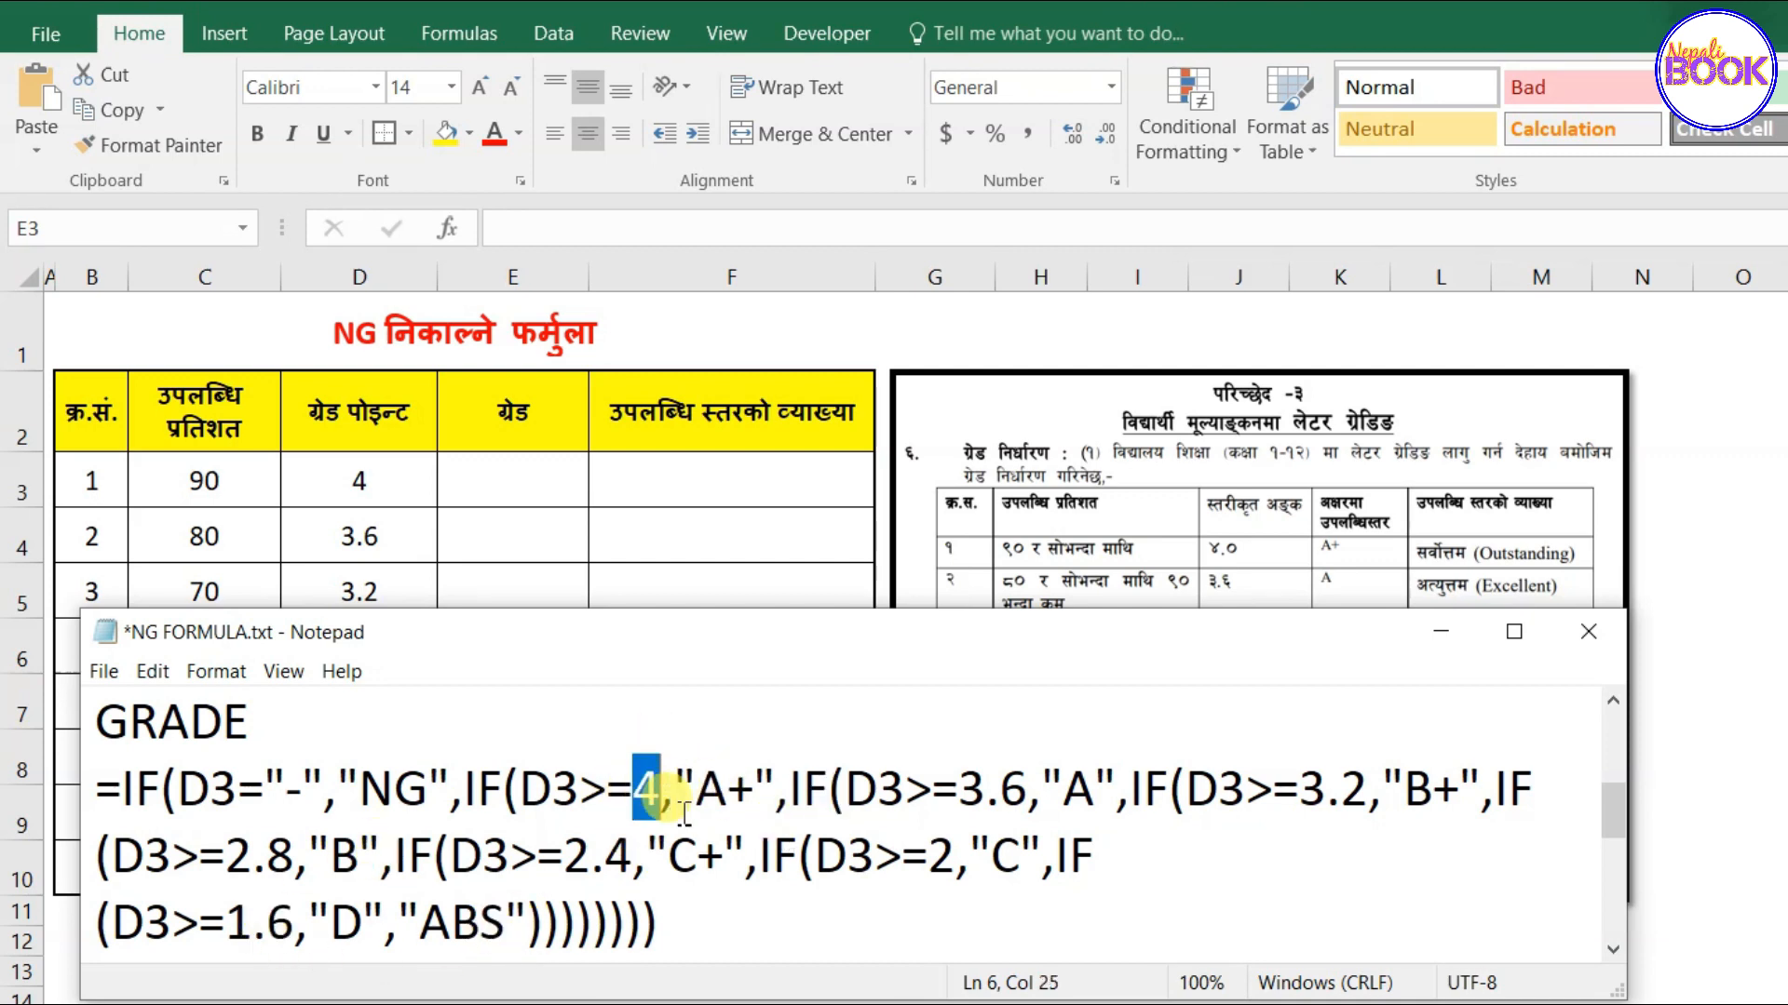
{"action": "left_click_drag", "start_coordinate": [959, 793], "coordinate": [1042, 803]}
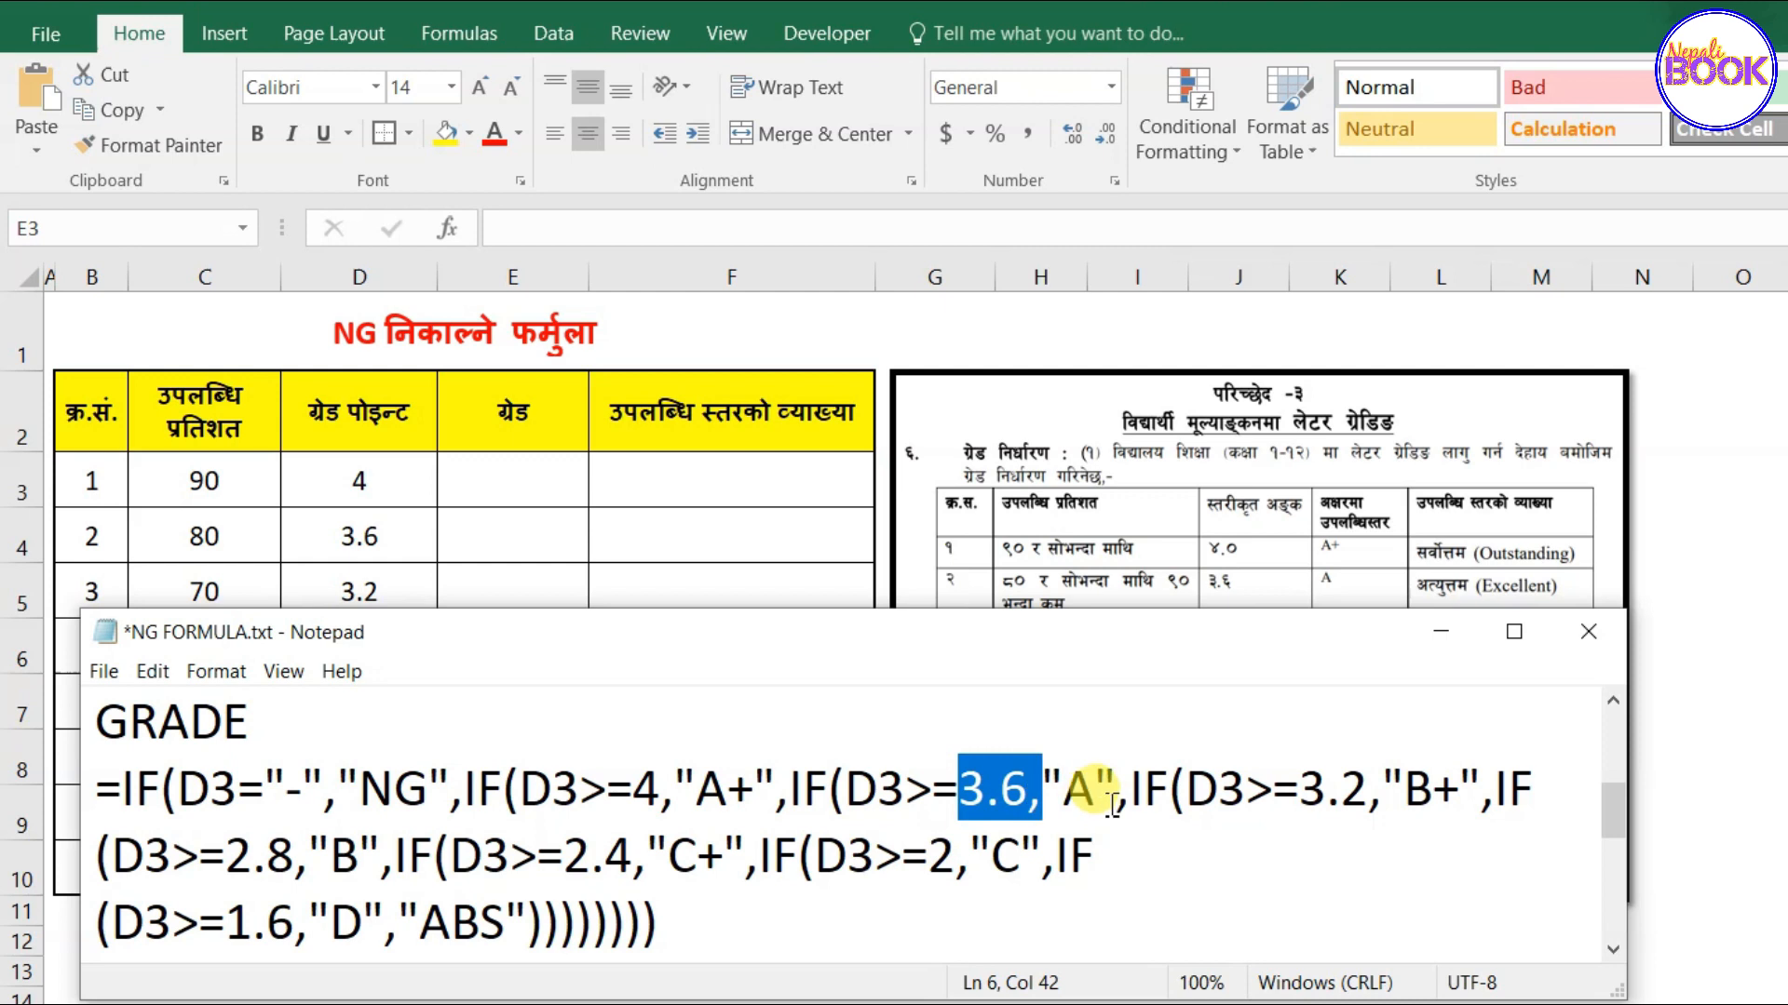
{"action": "left_click", "coordinate": [1169, 789]}
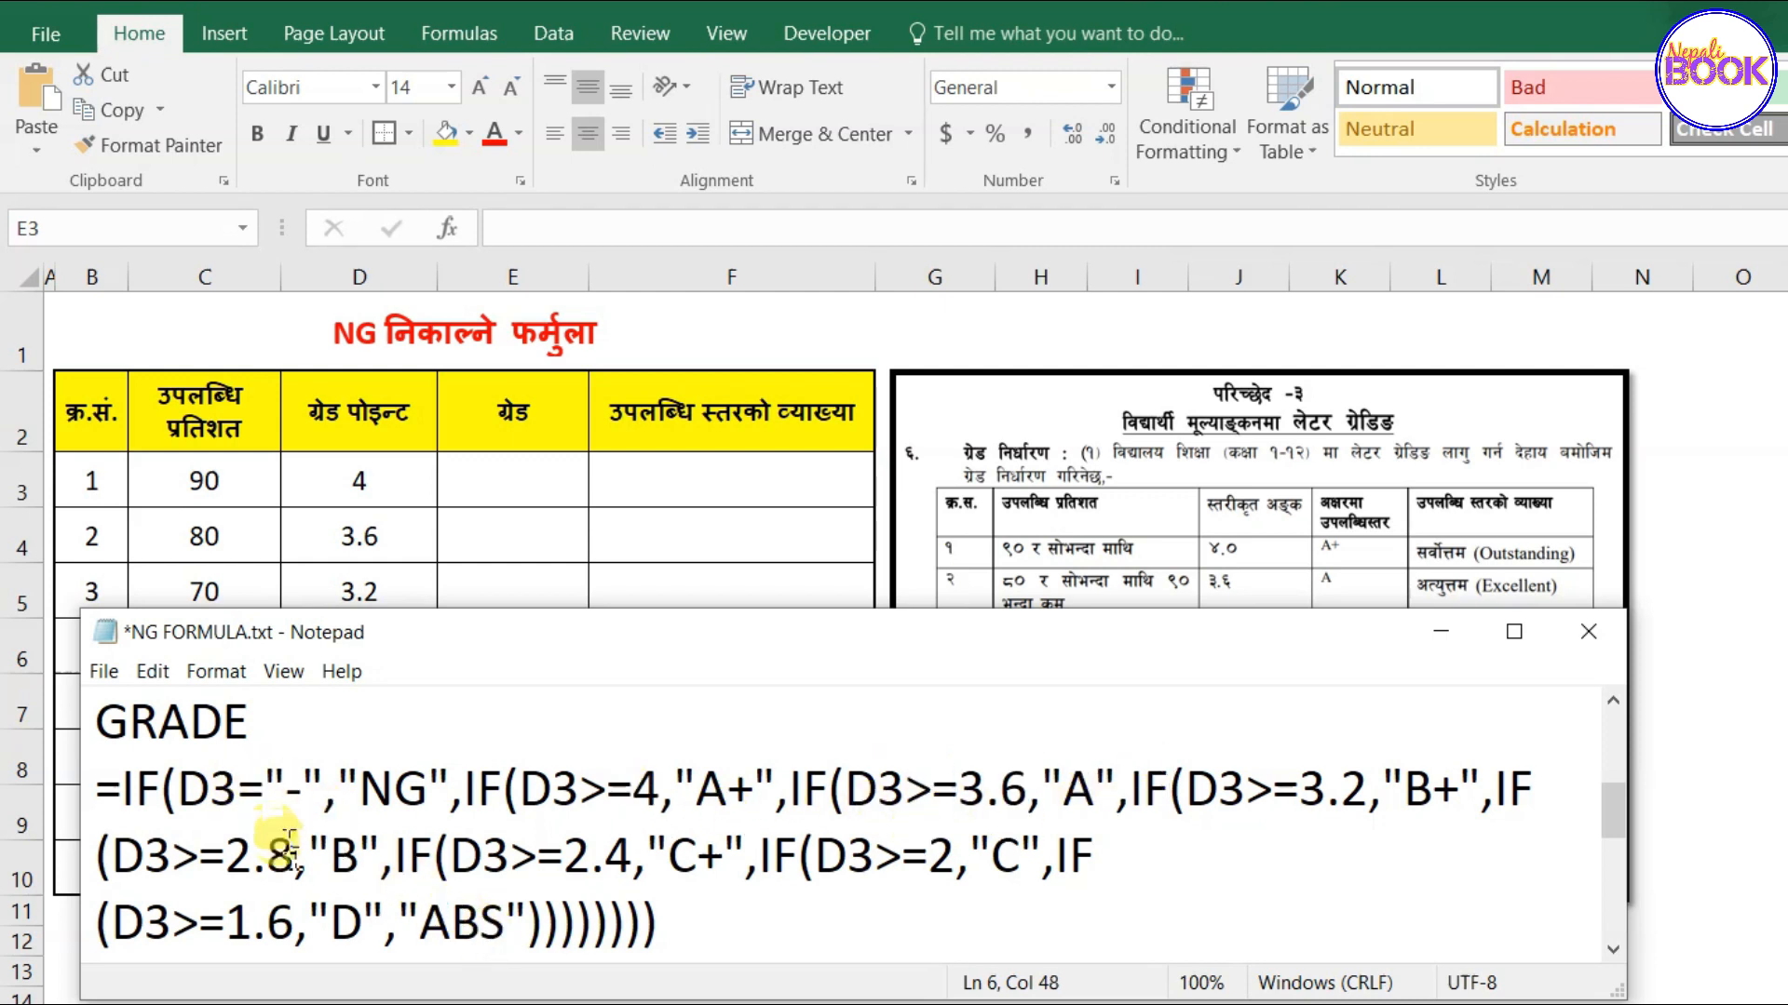
{"action": "left_click_drag", "start_coordinate": [162, 790], "coordinate": [463, 790]}
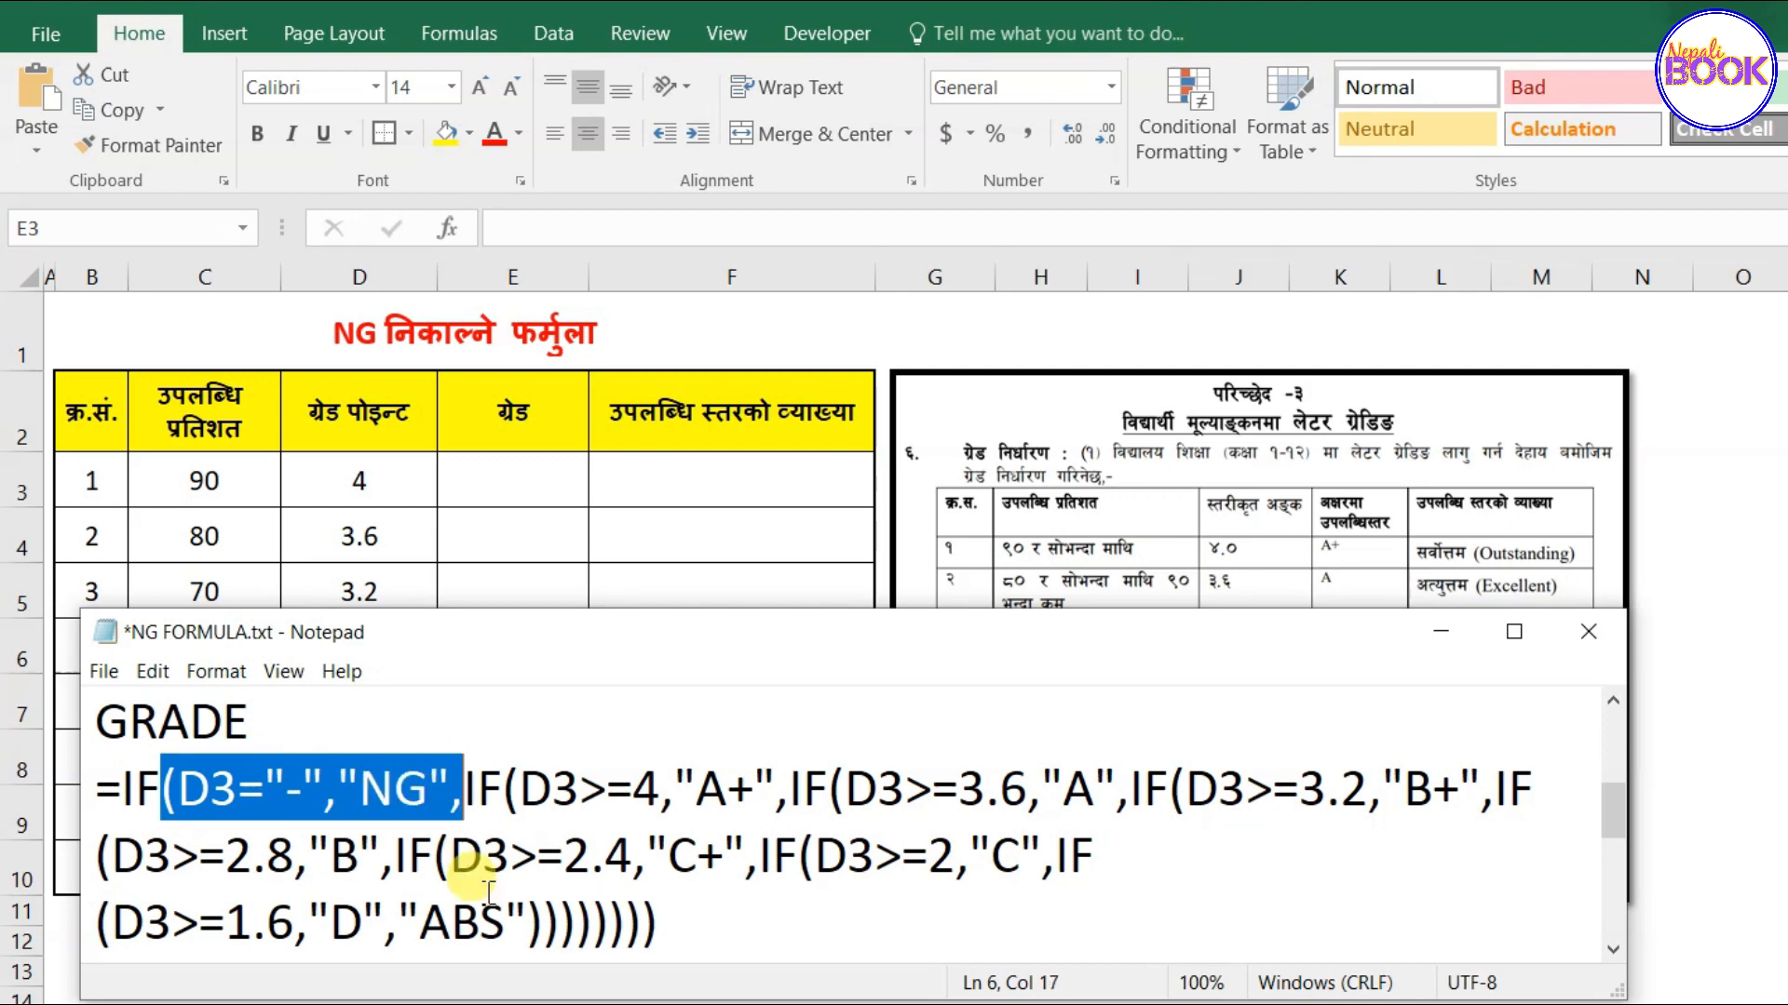
Copy the complete GRADE formula and, back in Excel, enter =IF(D3="-","NG",IF(D3>=4,"A+",IF(D3>=3.6,"A",IF(D3>=3.2,"B+",IF(D3>=2.8,"B",IF(D3>=2.4,"C+",IF(D3>=2,"C",IF(D3>=1.6,"D","ABS")))))))) in cell E3.
{"action": "left_click_drag", "start_coordinate": [700, 924], "coordinate": [100, 789]}
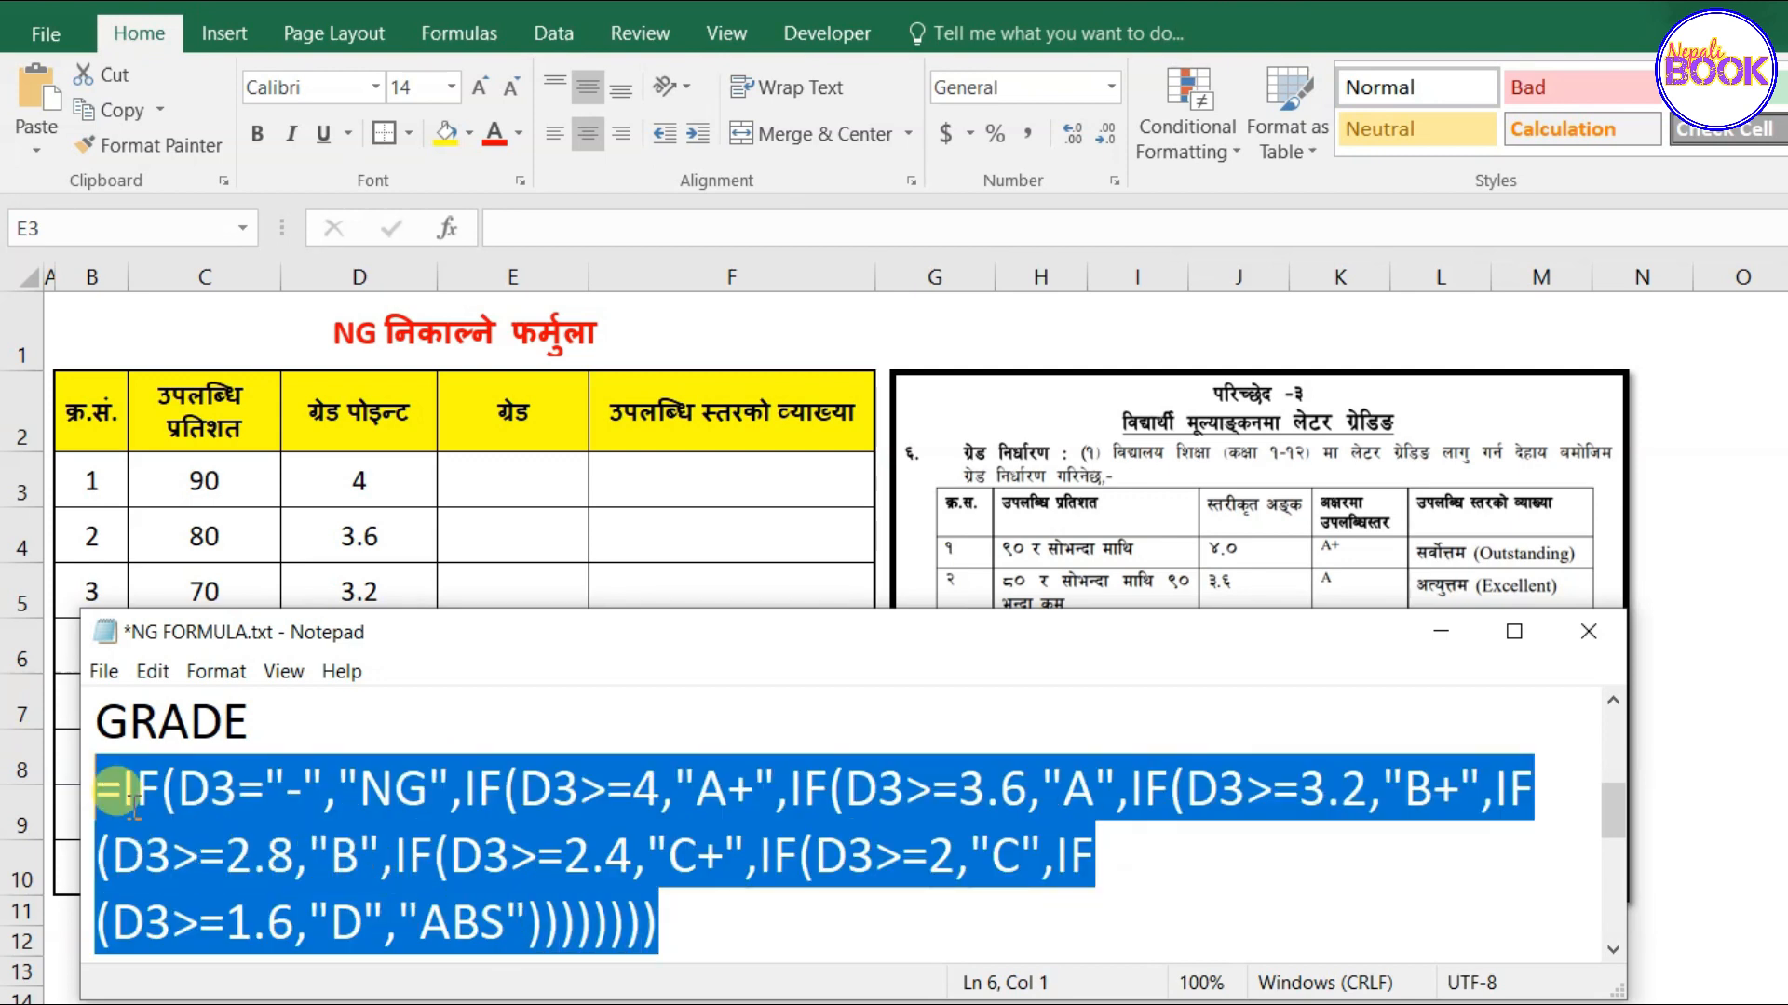
{"action": "key", "text": "ctrl+c"}
{"action": "double_click", "coordinate": [513, 480]}
{"action": "key", "text": "ctrl+v"}
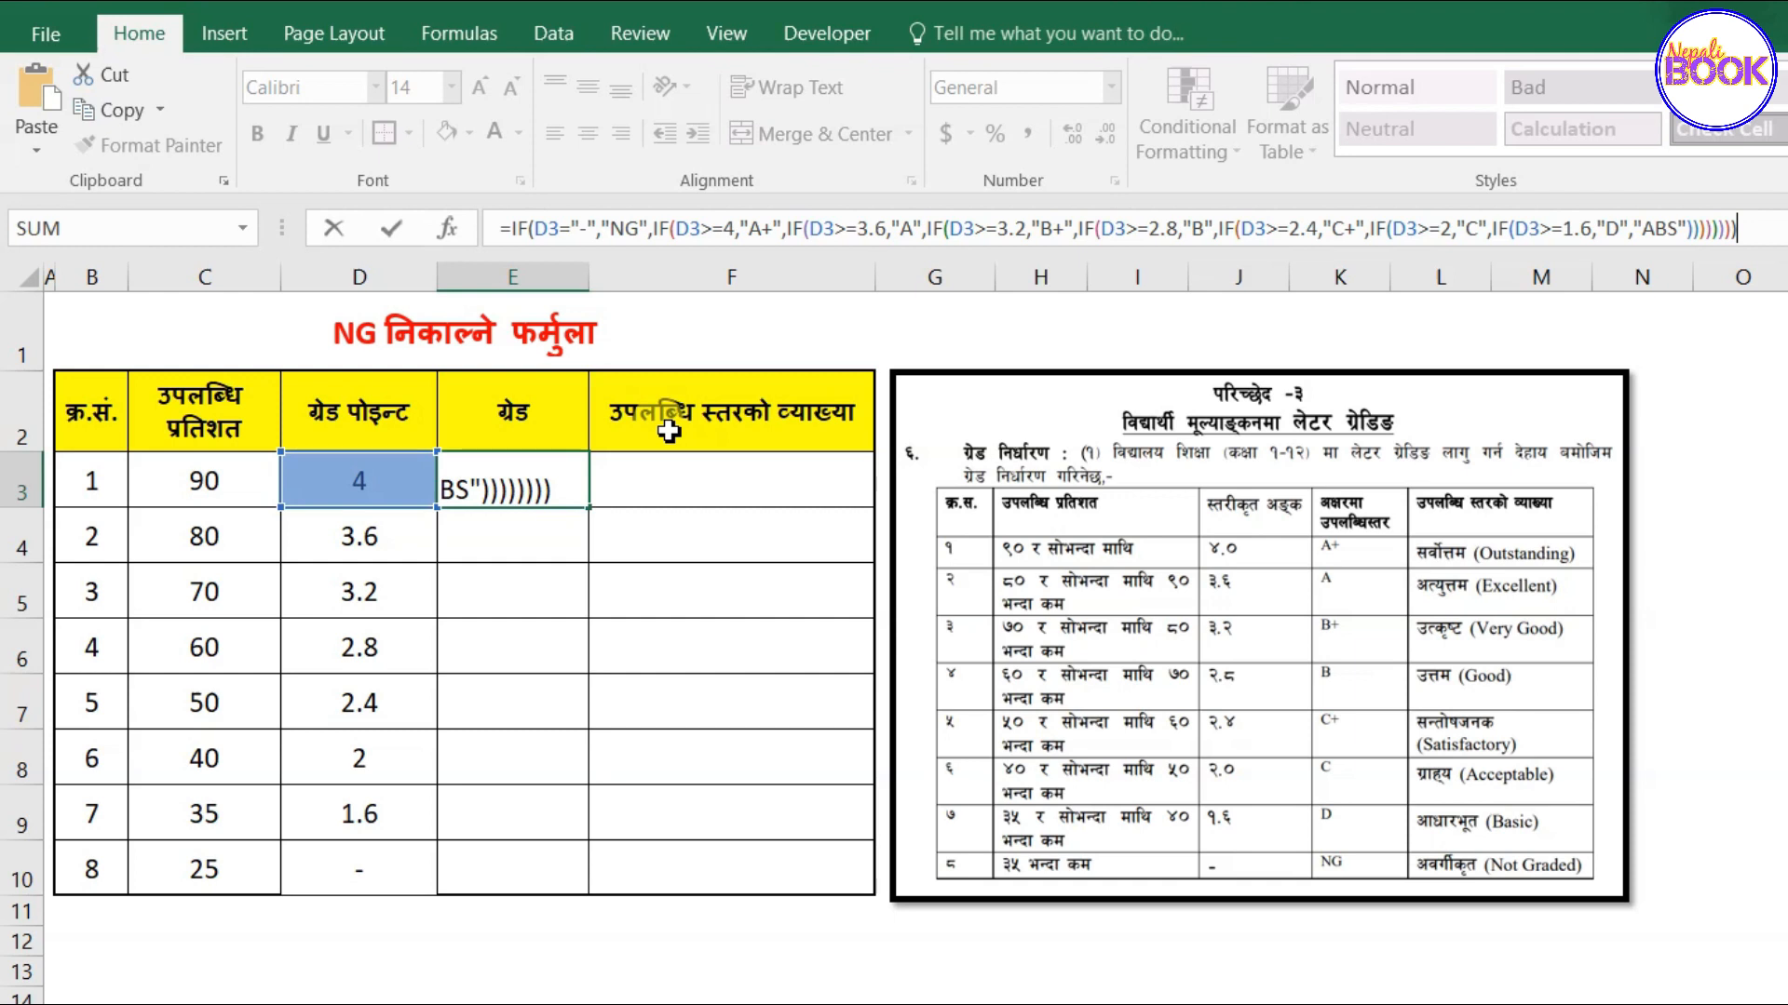
{"action": "key", "text": "Return"}
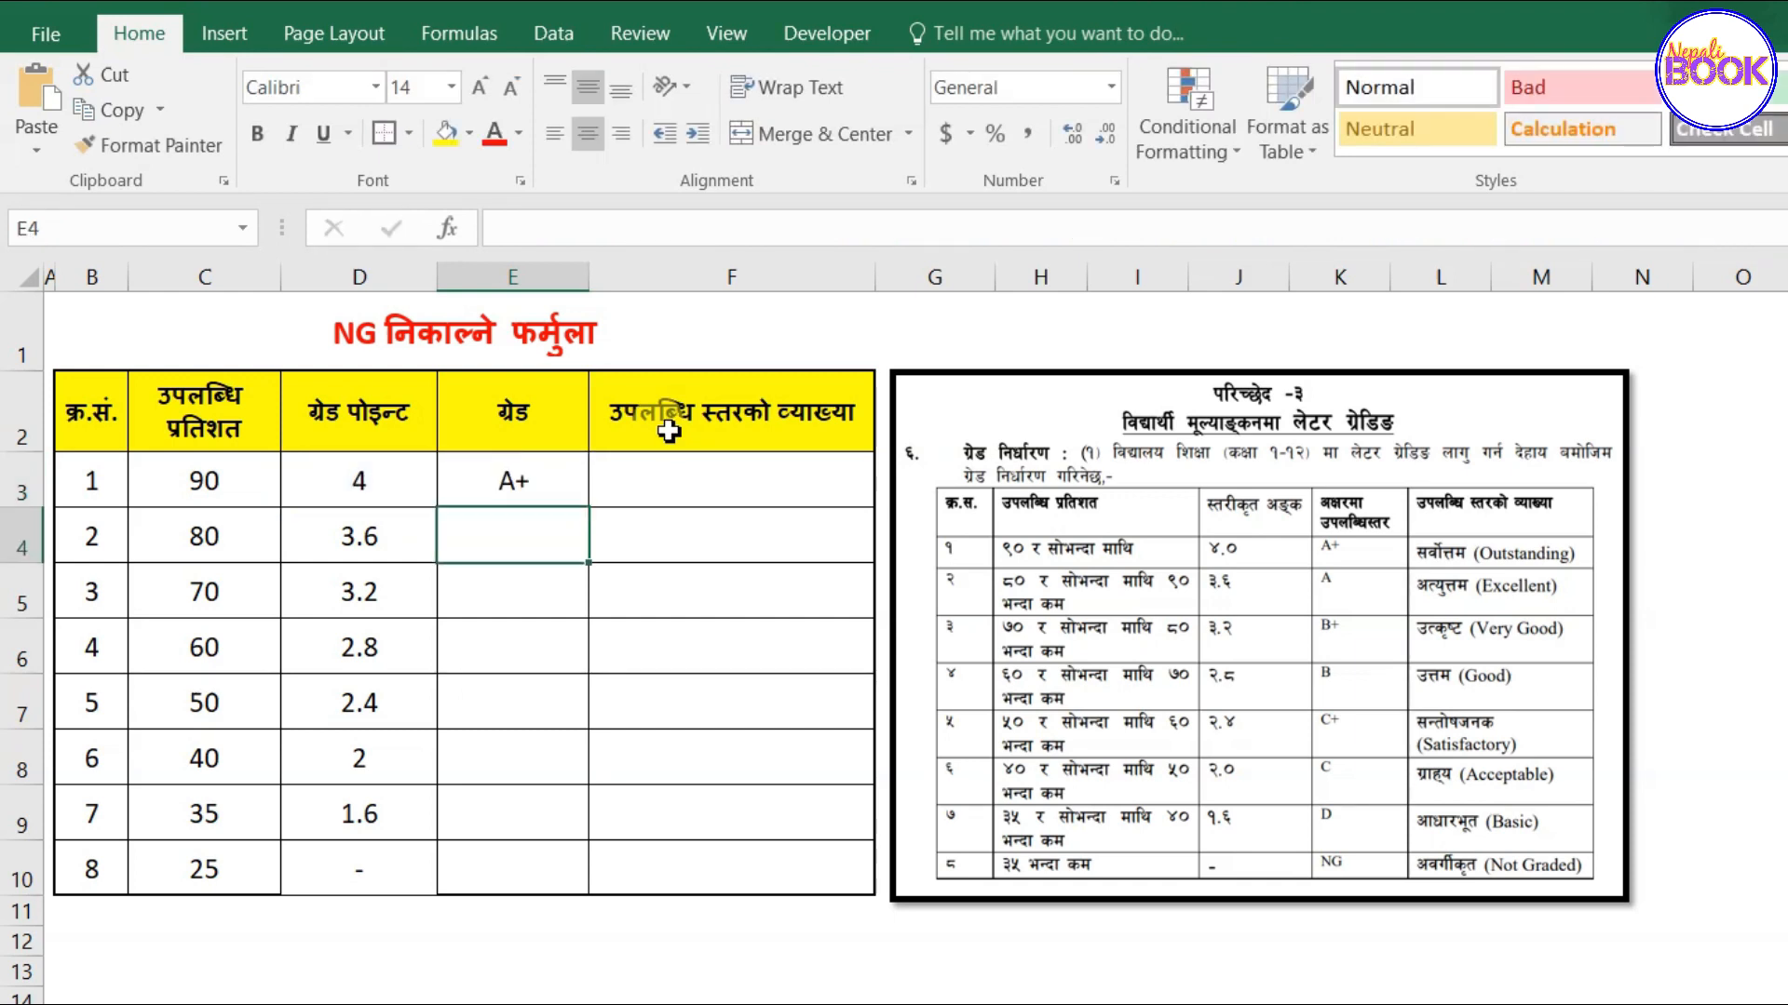
Fill the grade formula from E3 down through E10 and check row 10's grade against its grade point.
{"action": "left_click", "coordinate": [549, 483]}
{"action": "left_click_drag", "start_coordinate": [588, 509], "coordinate": [579, 840]}
{"action": "left_click", "coordinate": [513, 705]}
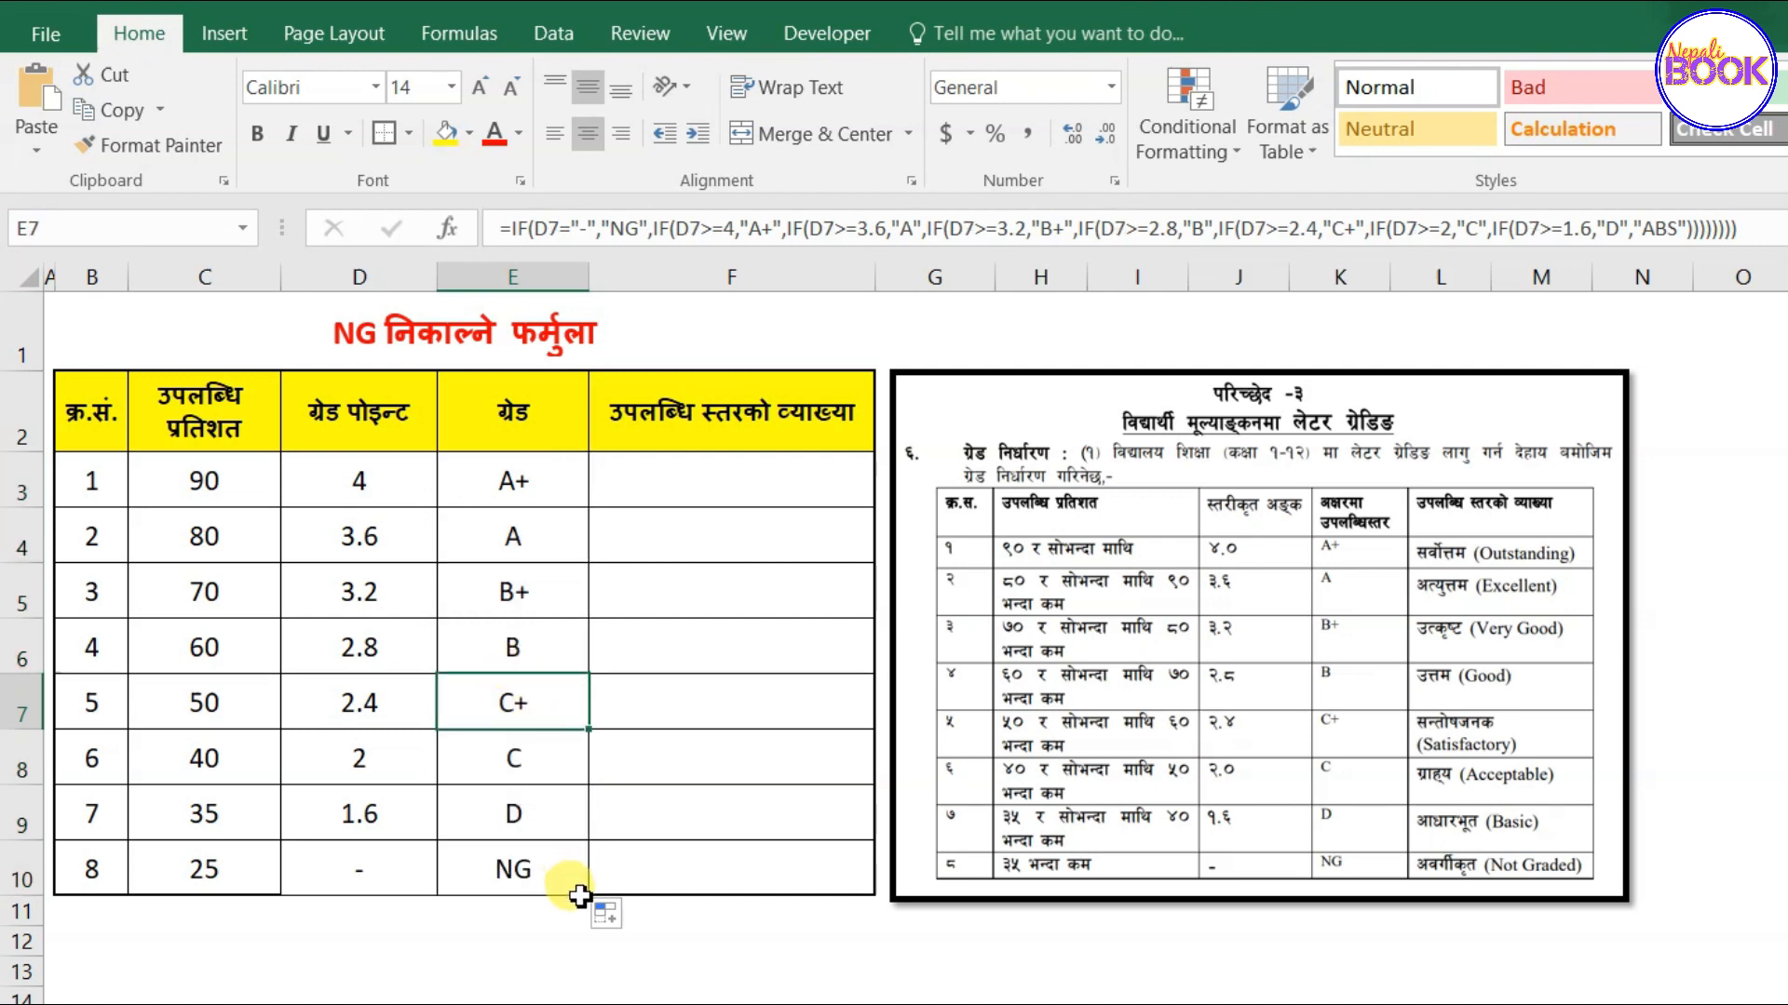
{"action": "left_click", "coordinate": [509, 871]}
{"action": "left_click", "coordinate": [334, 883]}
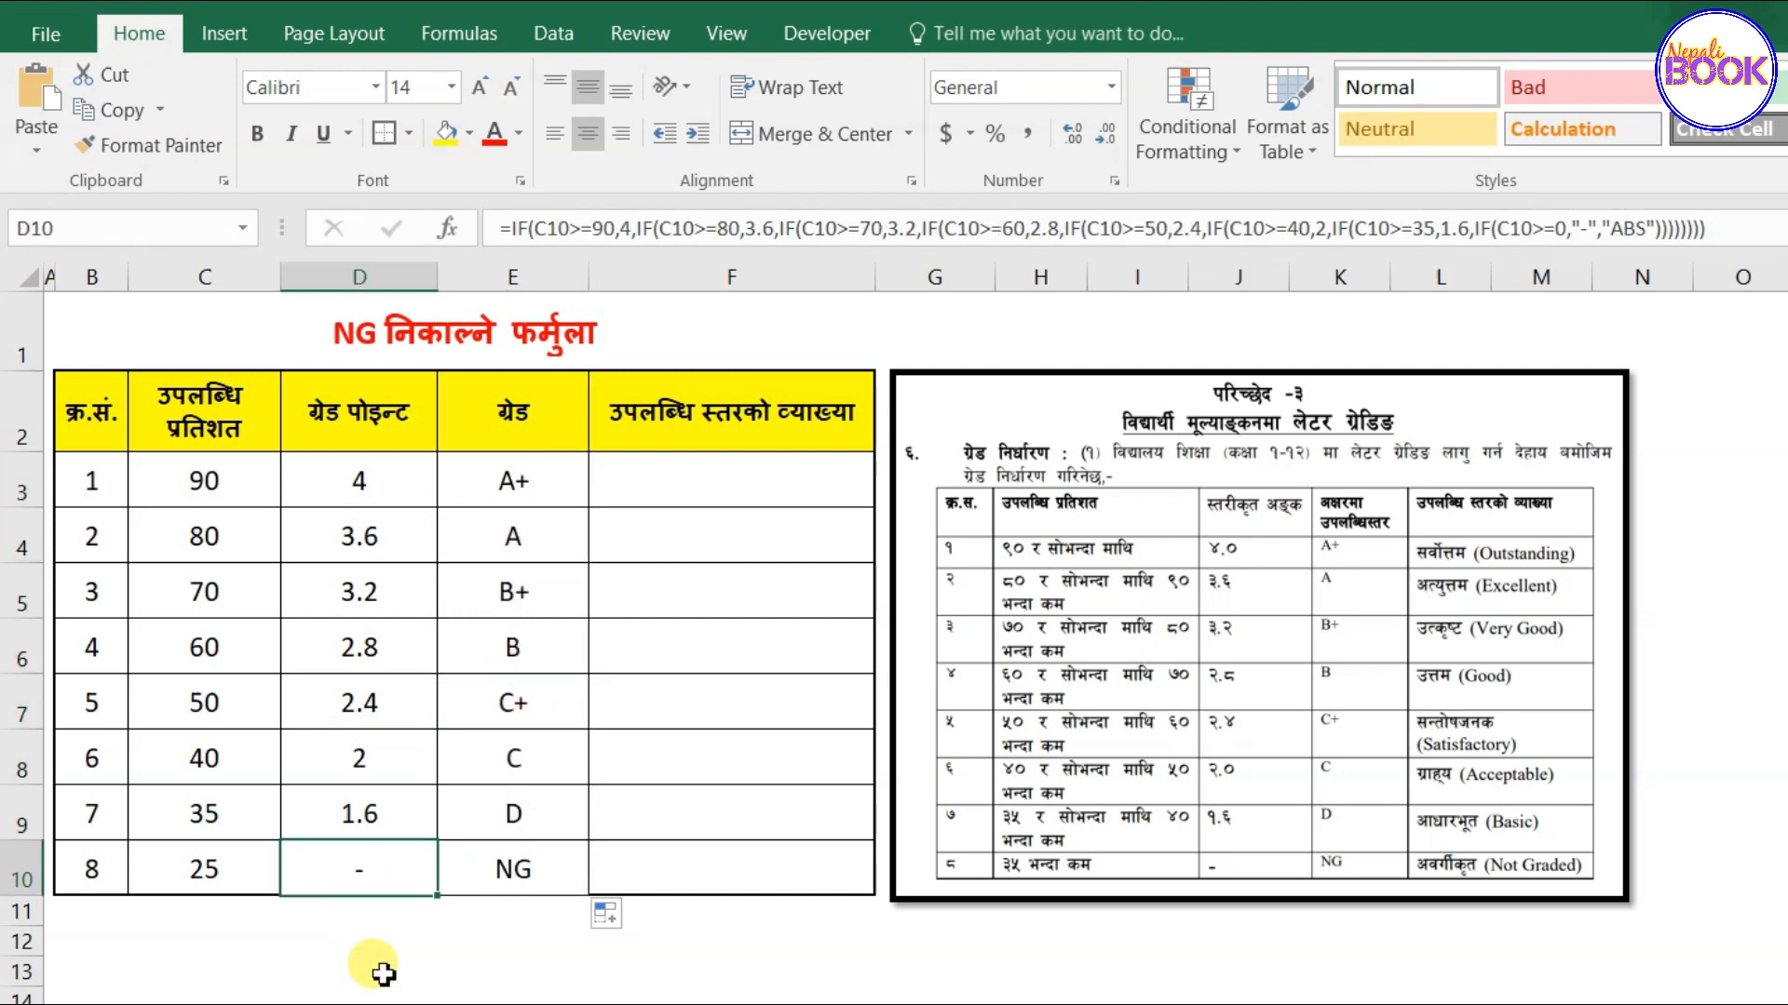
{"action": "left_click", "coordinate": [524, 865]}
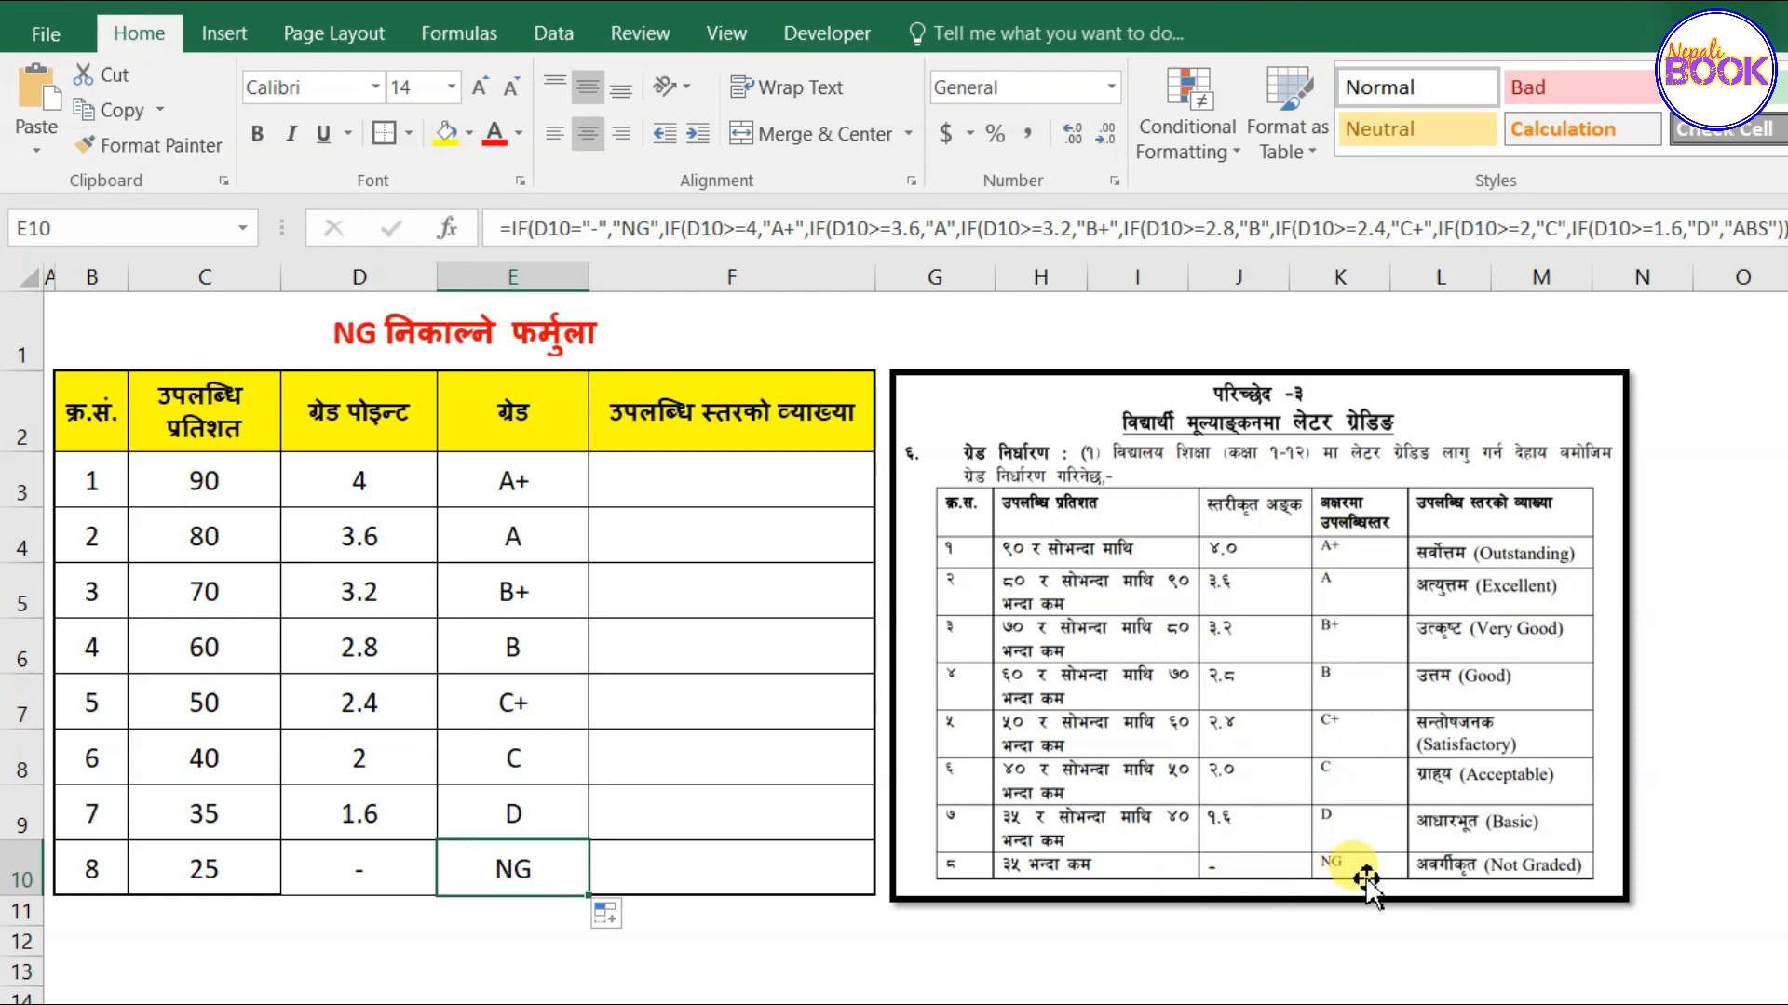
Select cell F3, then switch to NG FORMULA.txt in Notepad and examine the REMARKS formula's conditions for grades A+ and A in E3.
{"action": "left_click", "coordinate": [650, 491]}
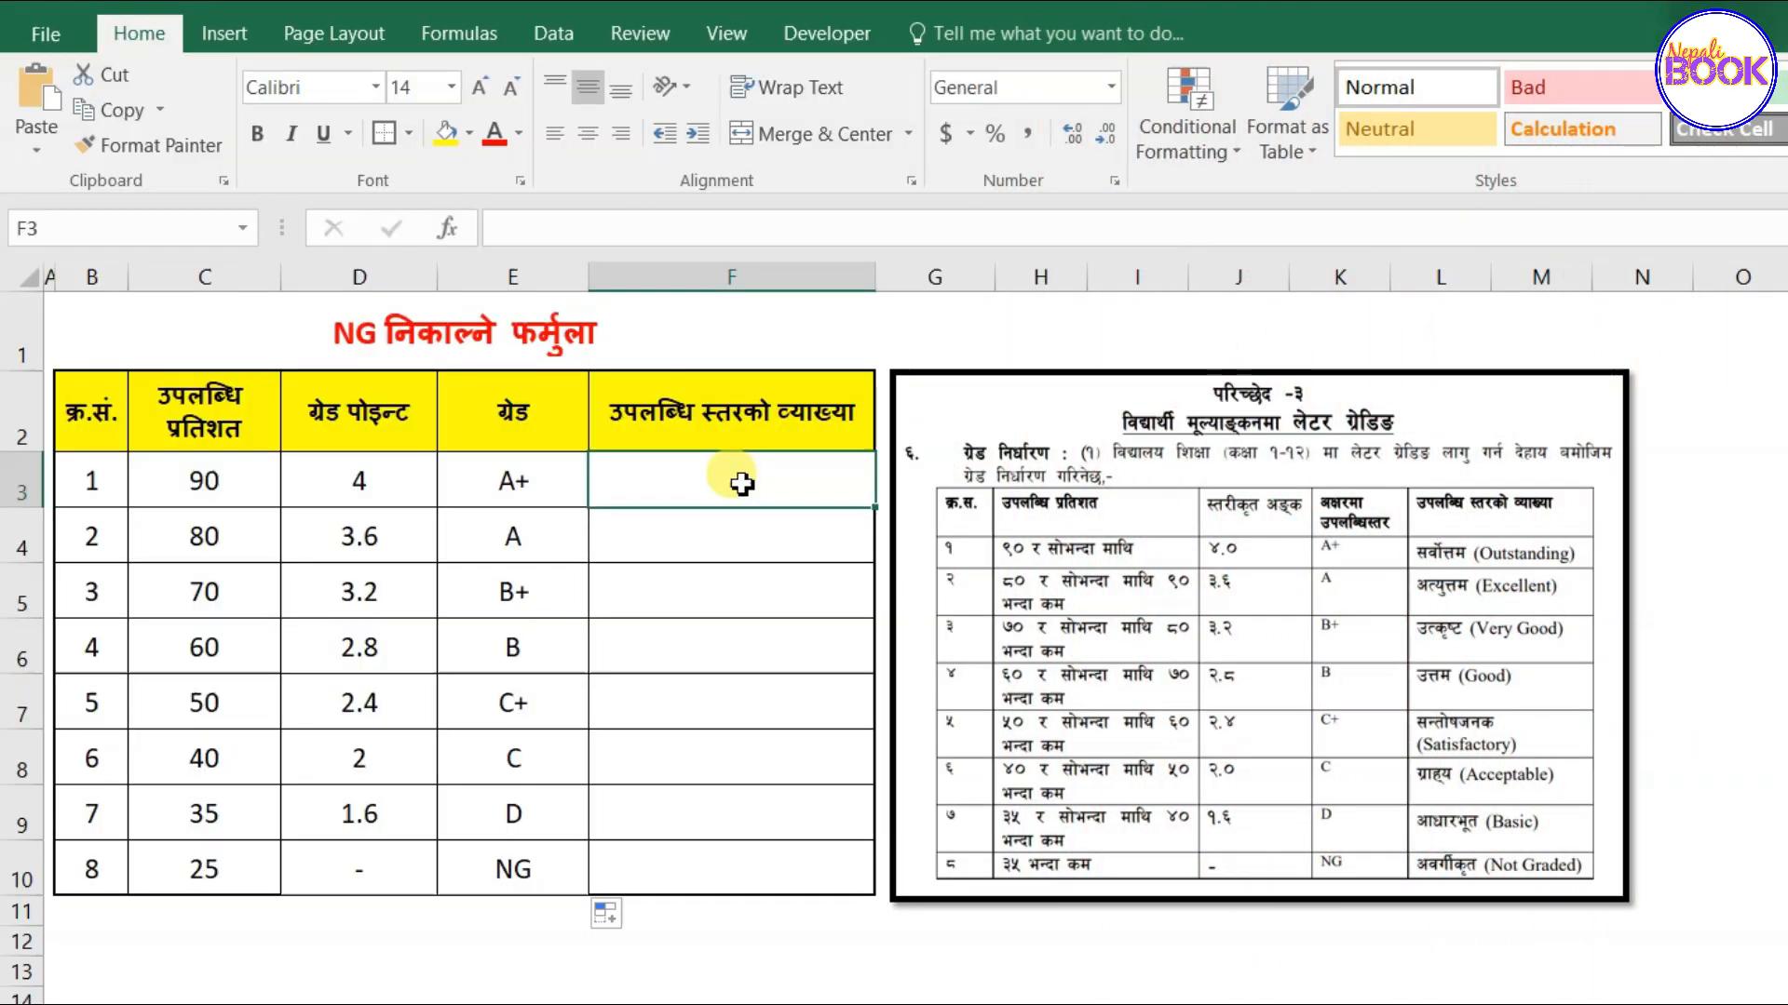
{"action": "left_click_drag", "start_coordinate": [739, 475], "coordinate": [790, 771]}
{"action": "left_click", "coordinate": [730, 478]}
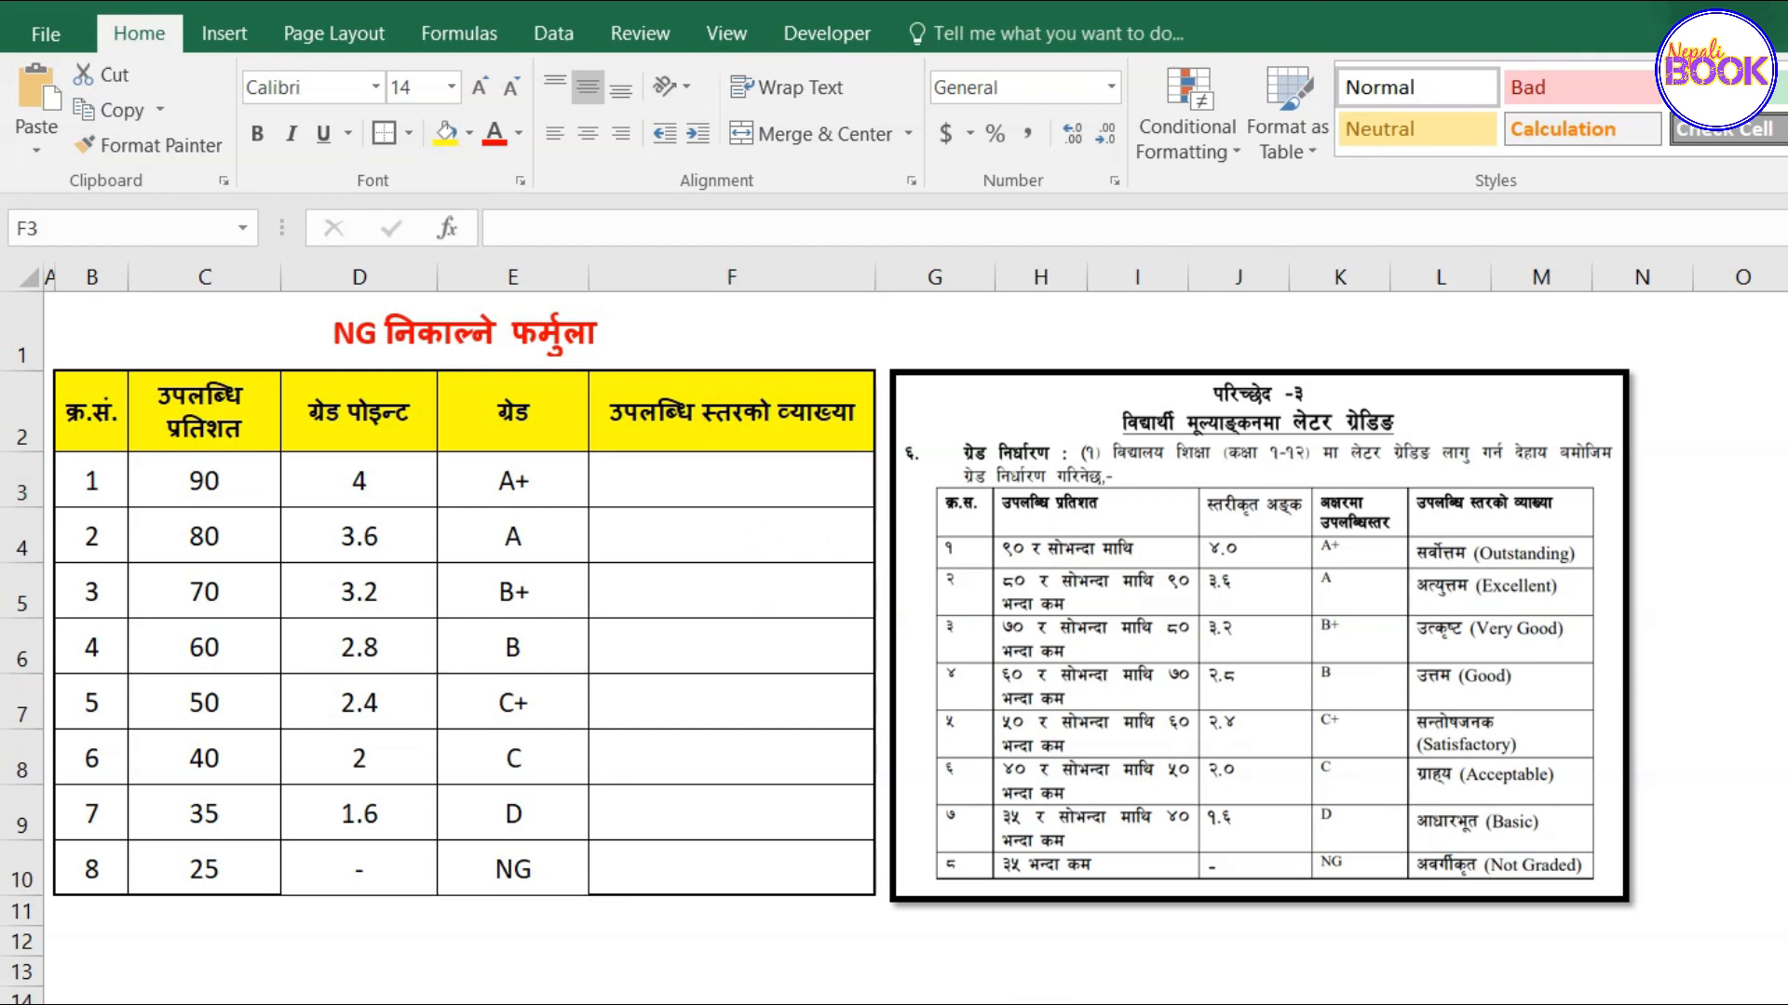
{"action": "key", "text": "alt+Tab"}
{"action": "scroll", "coordinate": [782, 764], "scroll_direction": "down", "scroll_amount": 2}
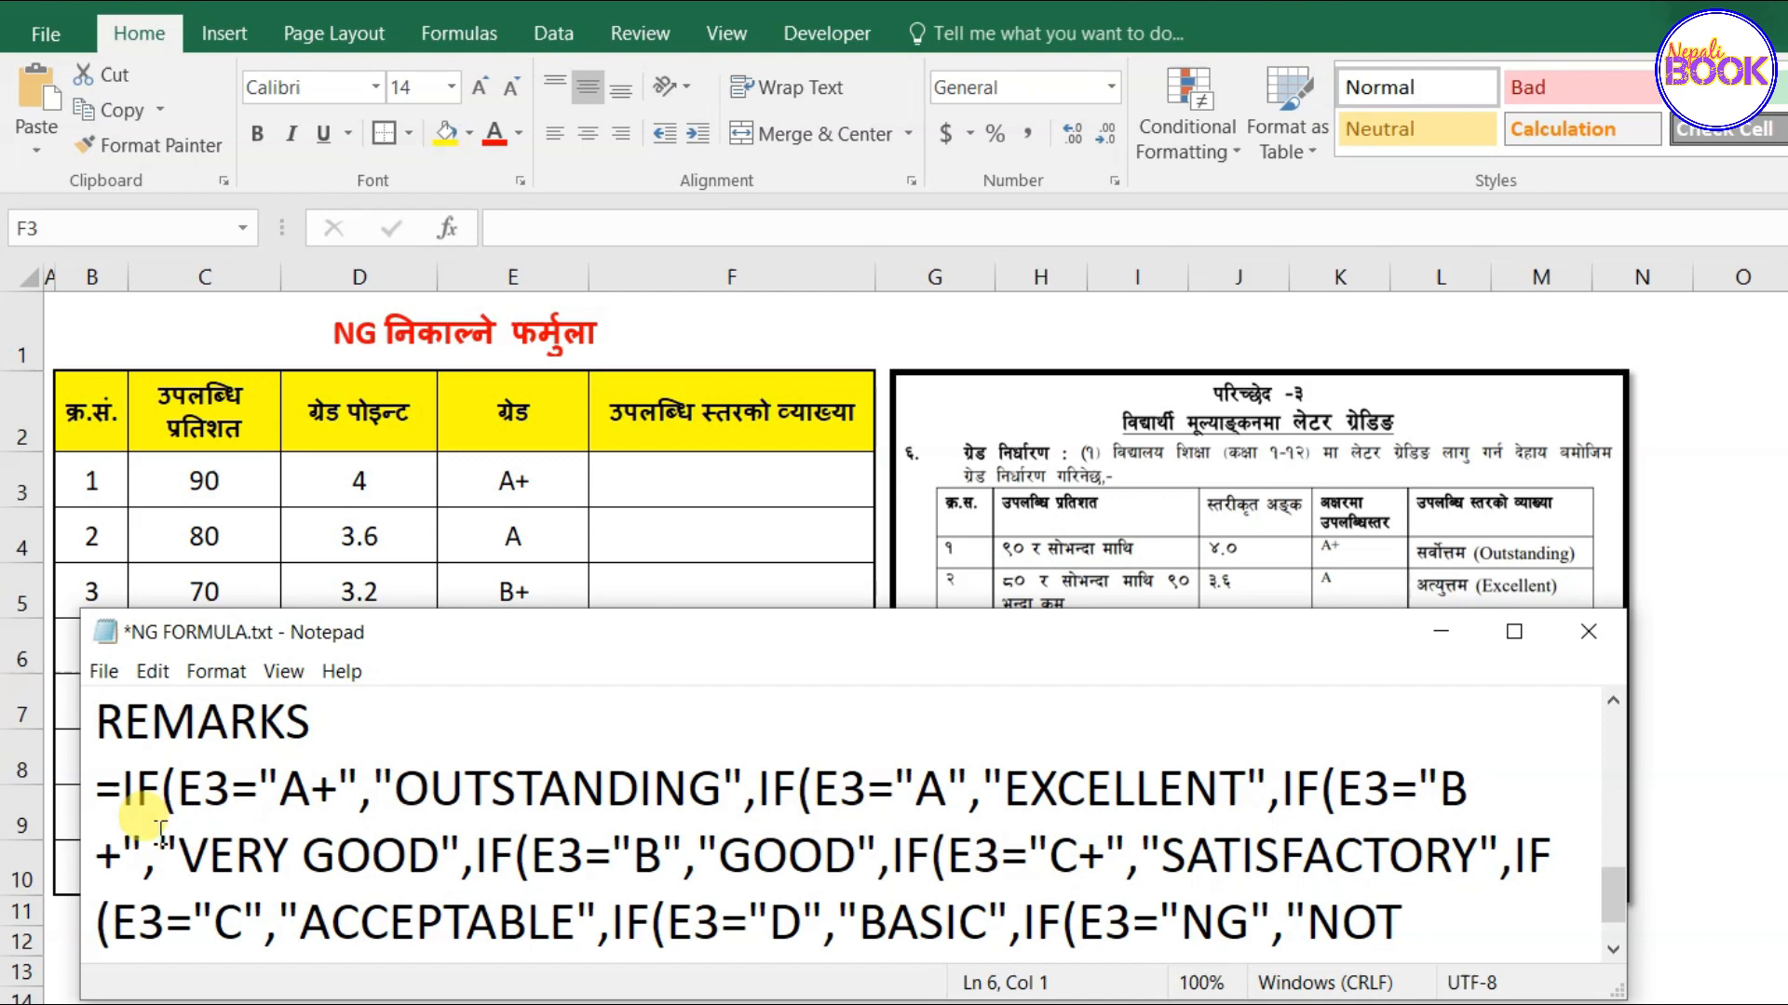
{"action": "left_click", "coordinate": [207, 792]}
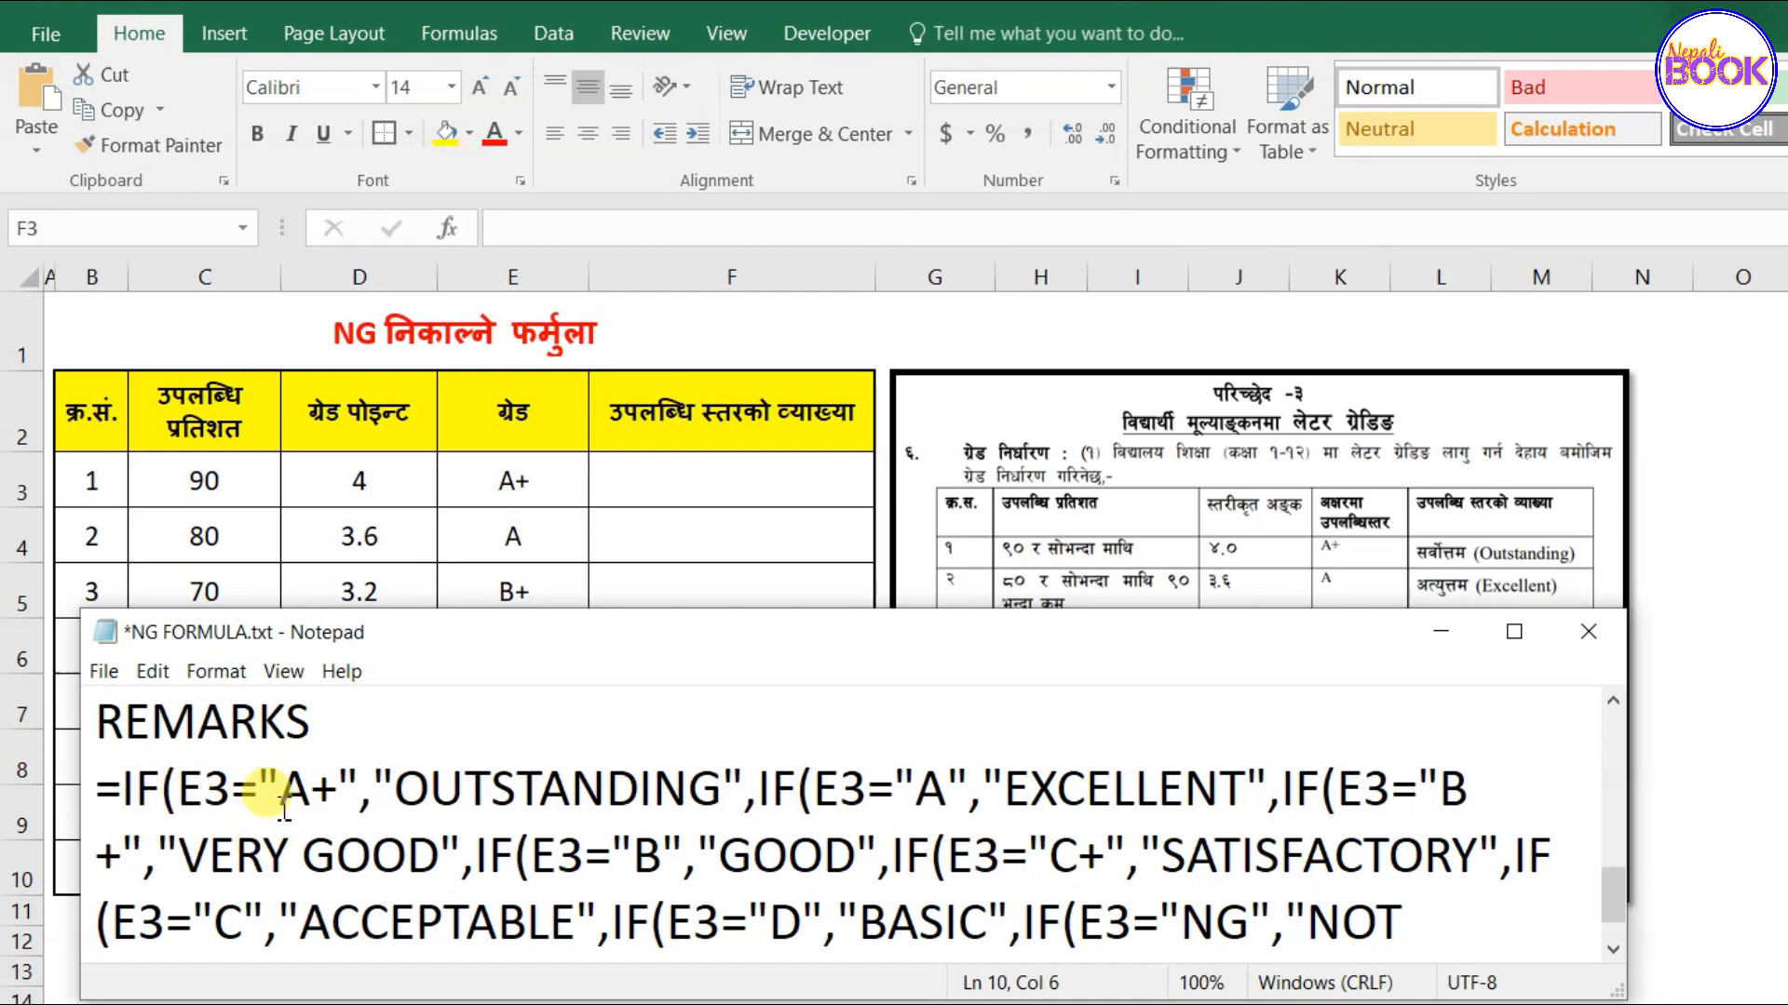
{"action": "left_click_drag", "start_coordinate": [279, 792], "coordinate": [868, 790]}
{"action": "left_click", "coordinate": [803, 790]}
{"action": "left_click", "coordinate": [908, 787]}
{"action": "left_click_drag", "start_coordinate": [1029, 790], "coordinate": [1158, 790]}
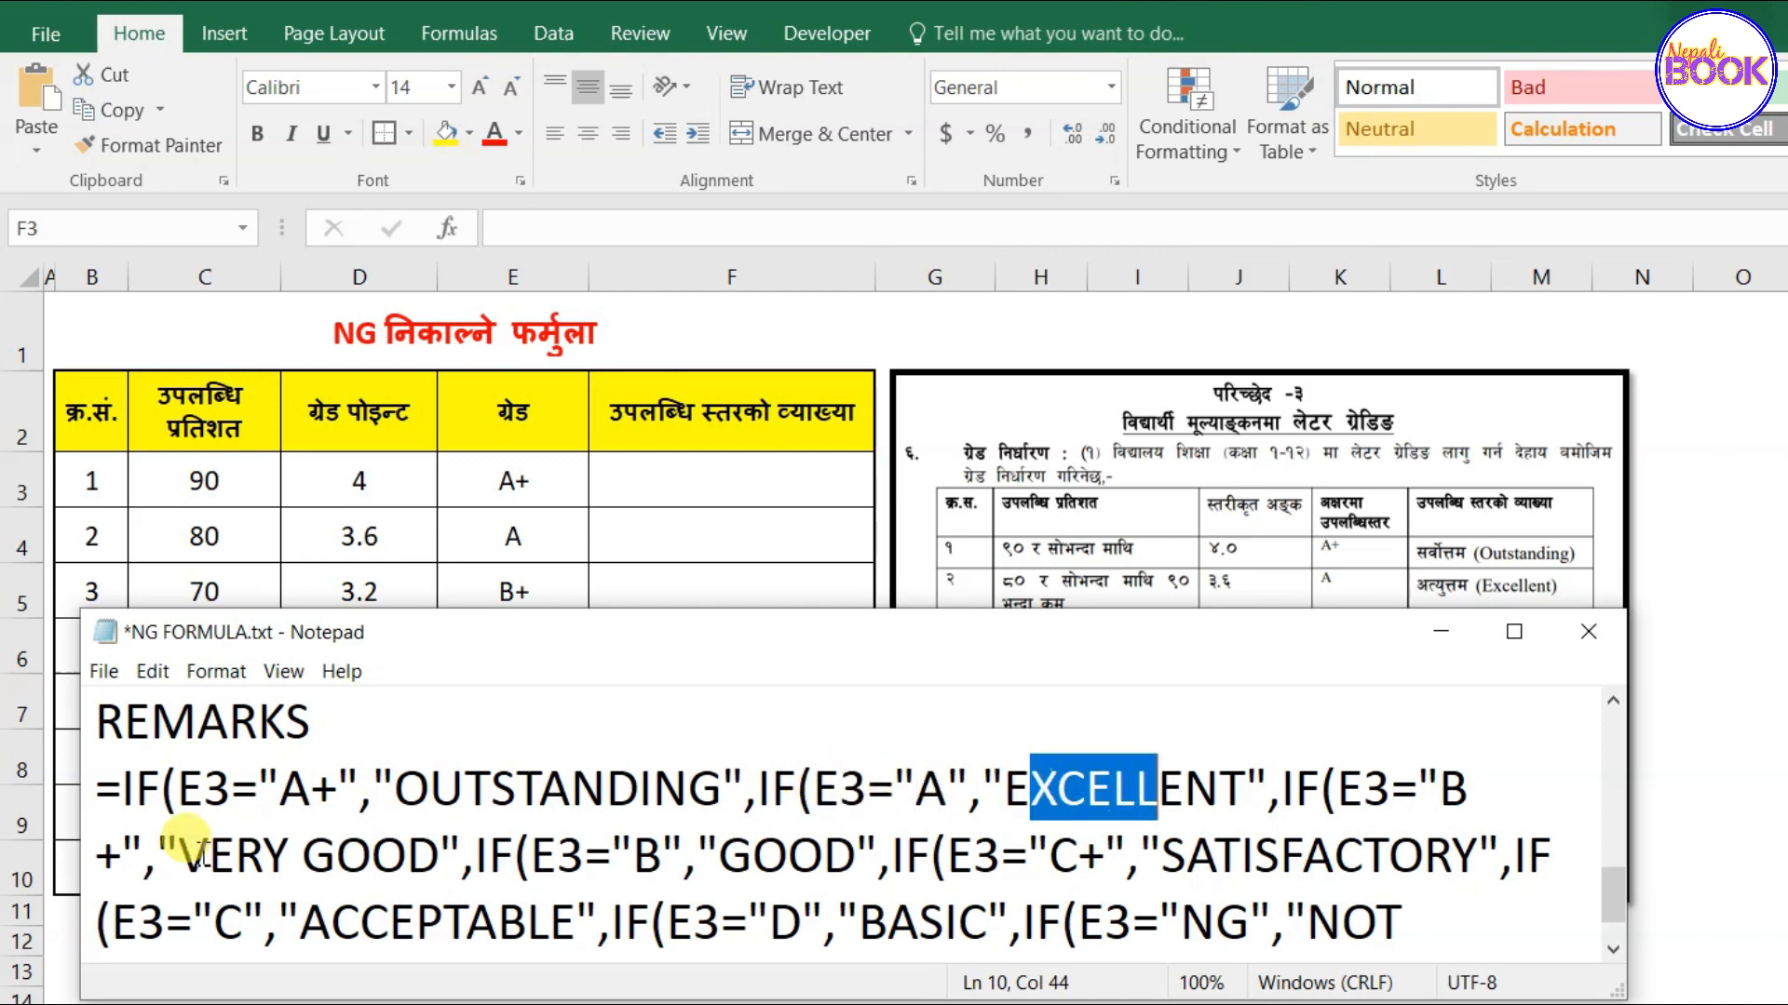
Copy the complete REMARKS formula and, back in Excel, enter =IF(E3="A+","OUTSTANDING",IF(E3="A","EXCELLENT",IF(E3="B+","VERY GOOD",IF(E3="B","GOOD",IF(E3="C+","SATISFACTORY",IF(E3="C","ACCEPTABLE",IF(E3="D","BASIC",IF(E3="NG","NOT GRADED","")))))))) in cell F3.
{"action": "left_click_drag", "start_coordinate": [104, 793], "coordinate": [1500, 989]}
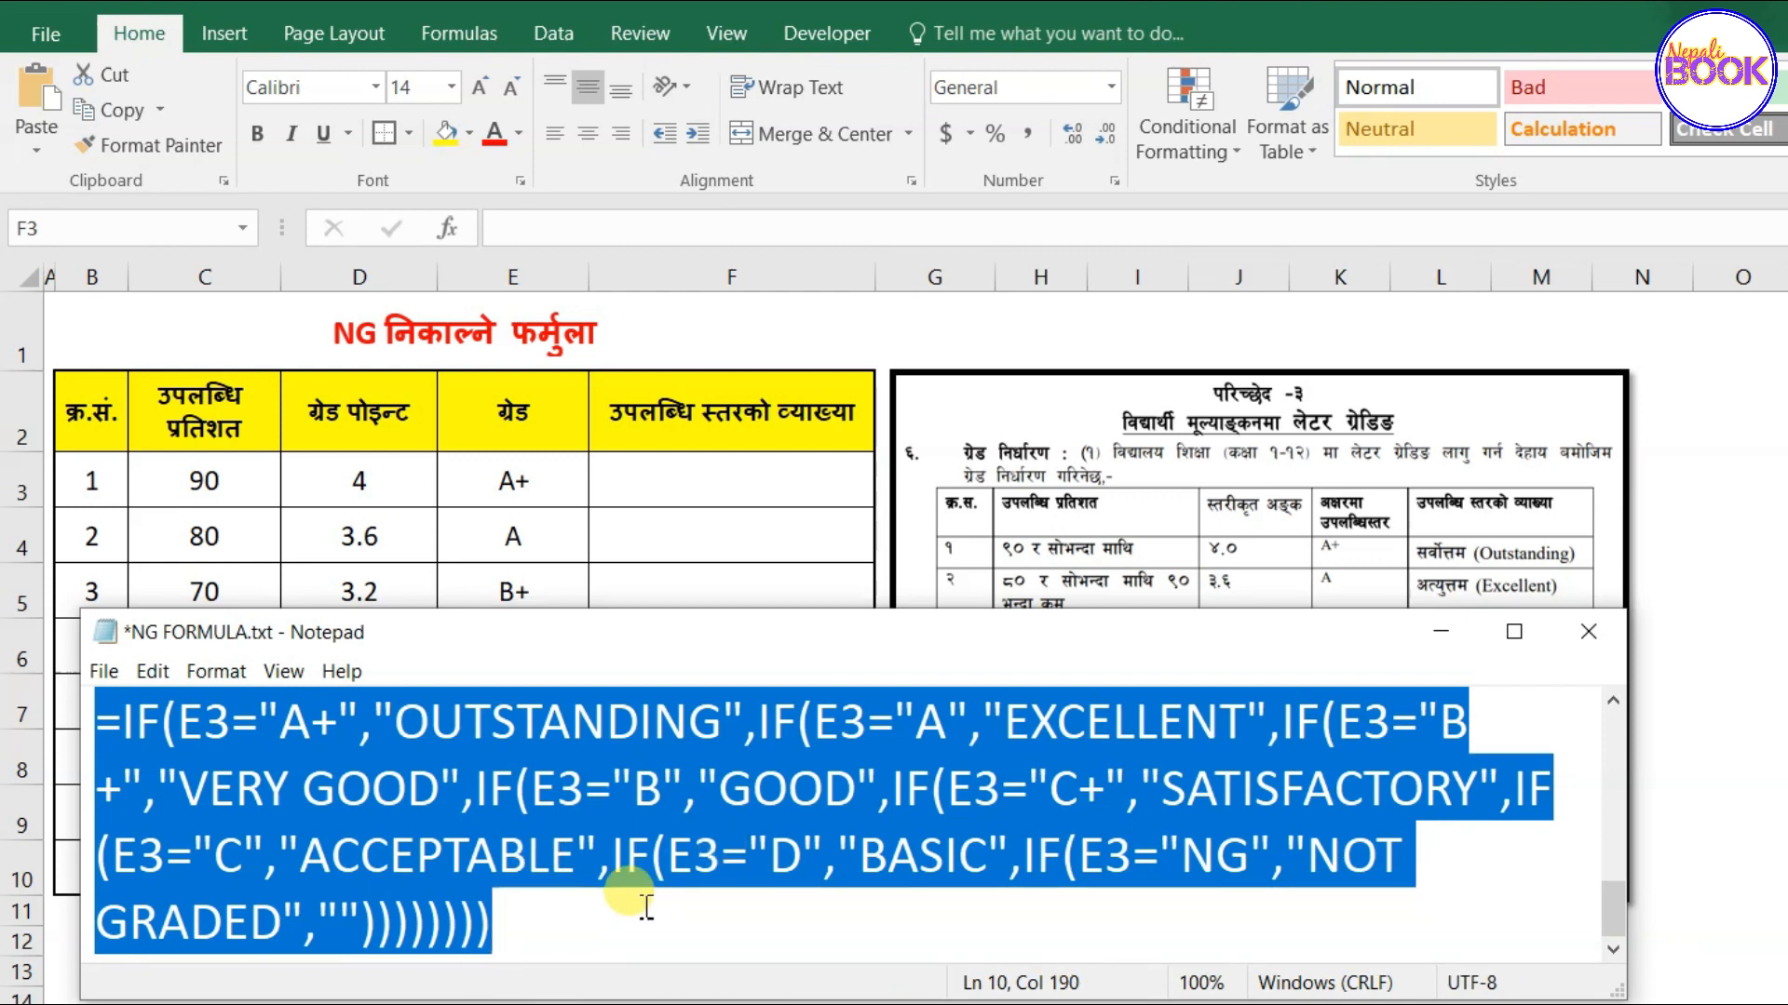
{"action": "key", "text": "alt+Tab"}
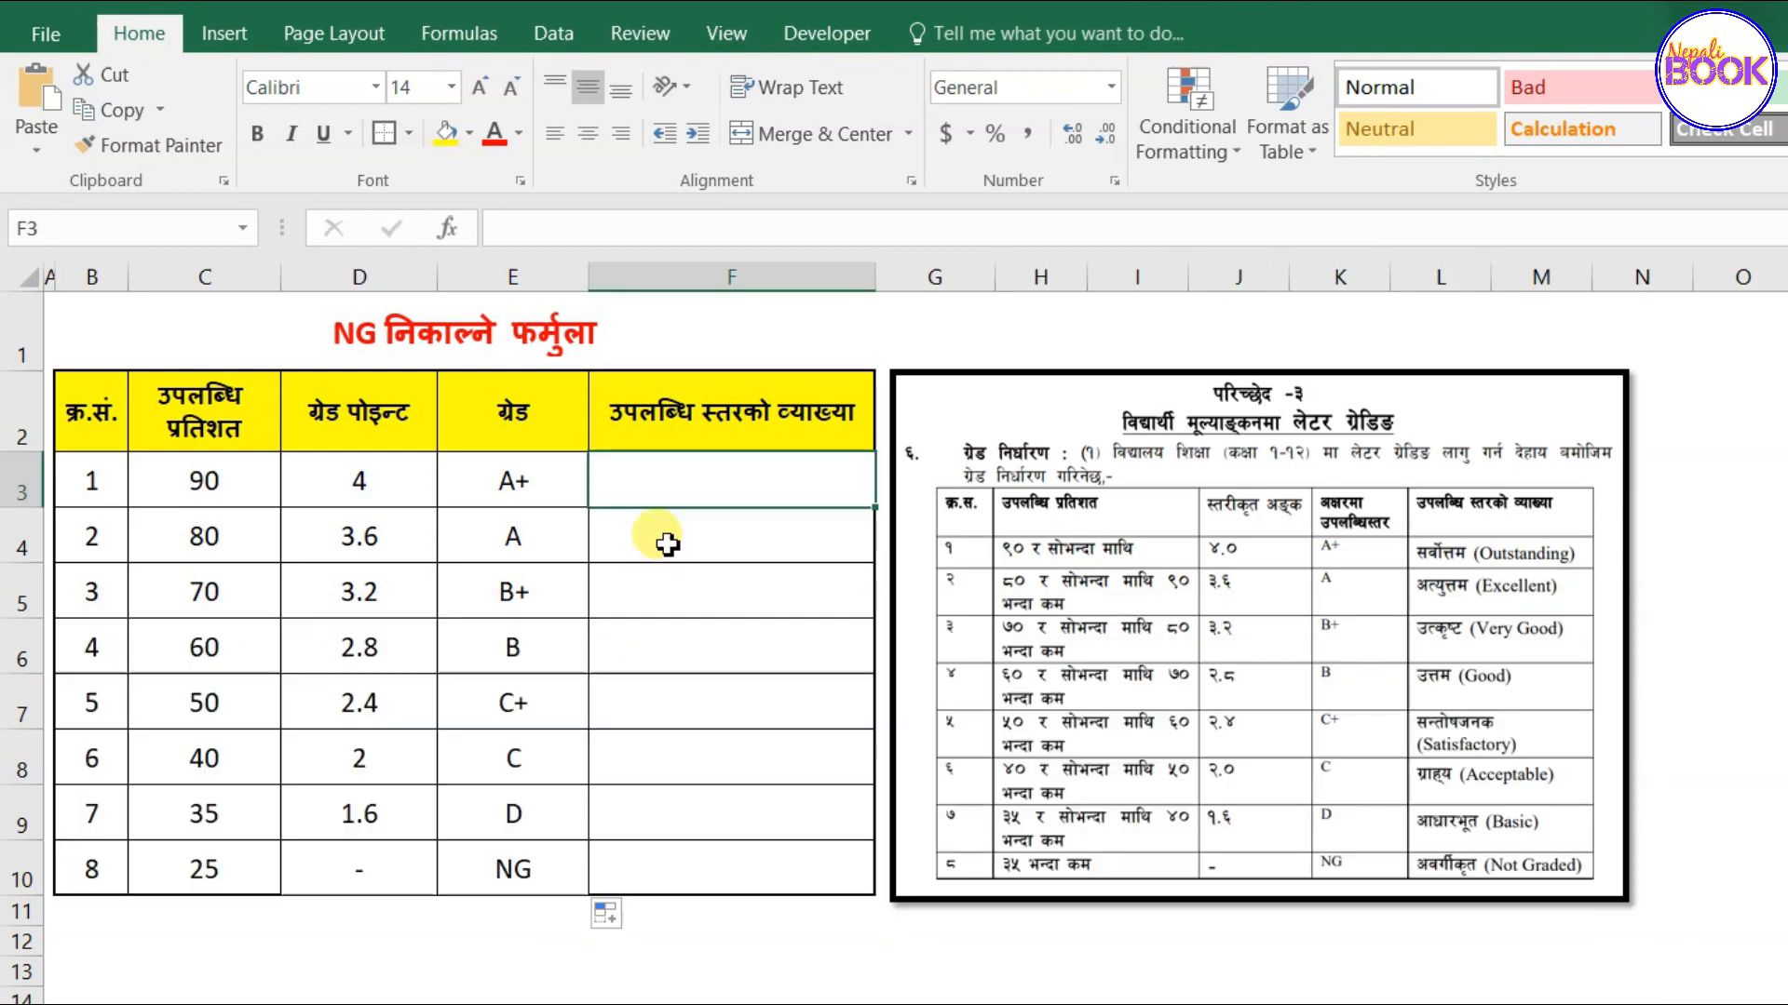
{"action": "left_click", "coordinate": [671, 231]}
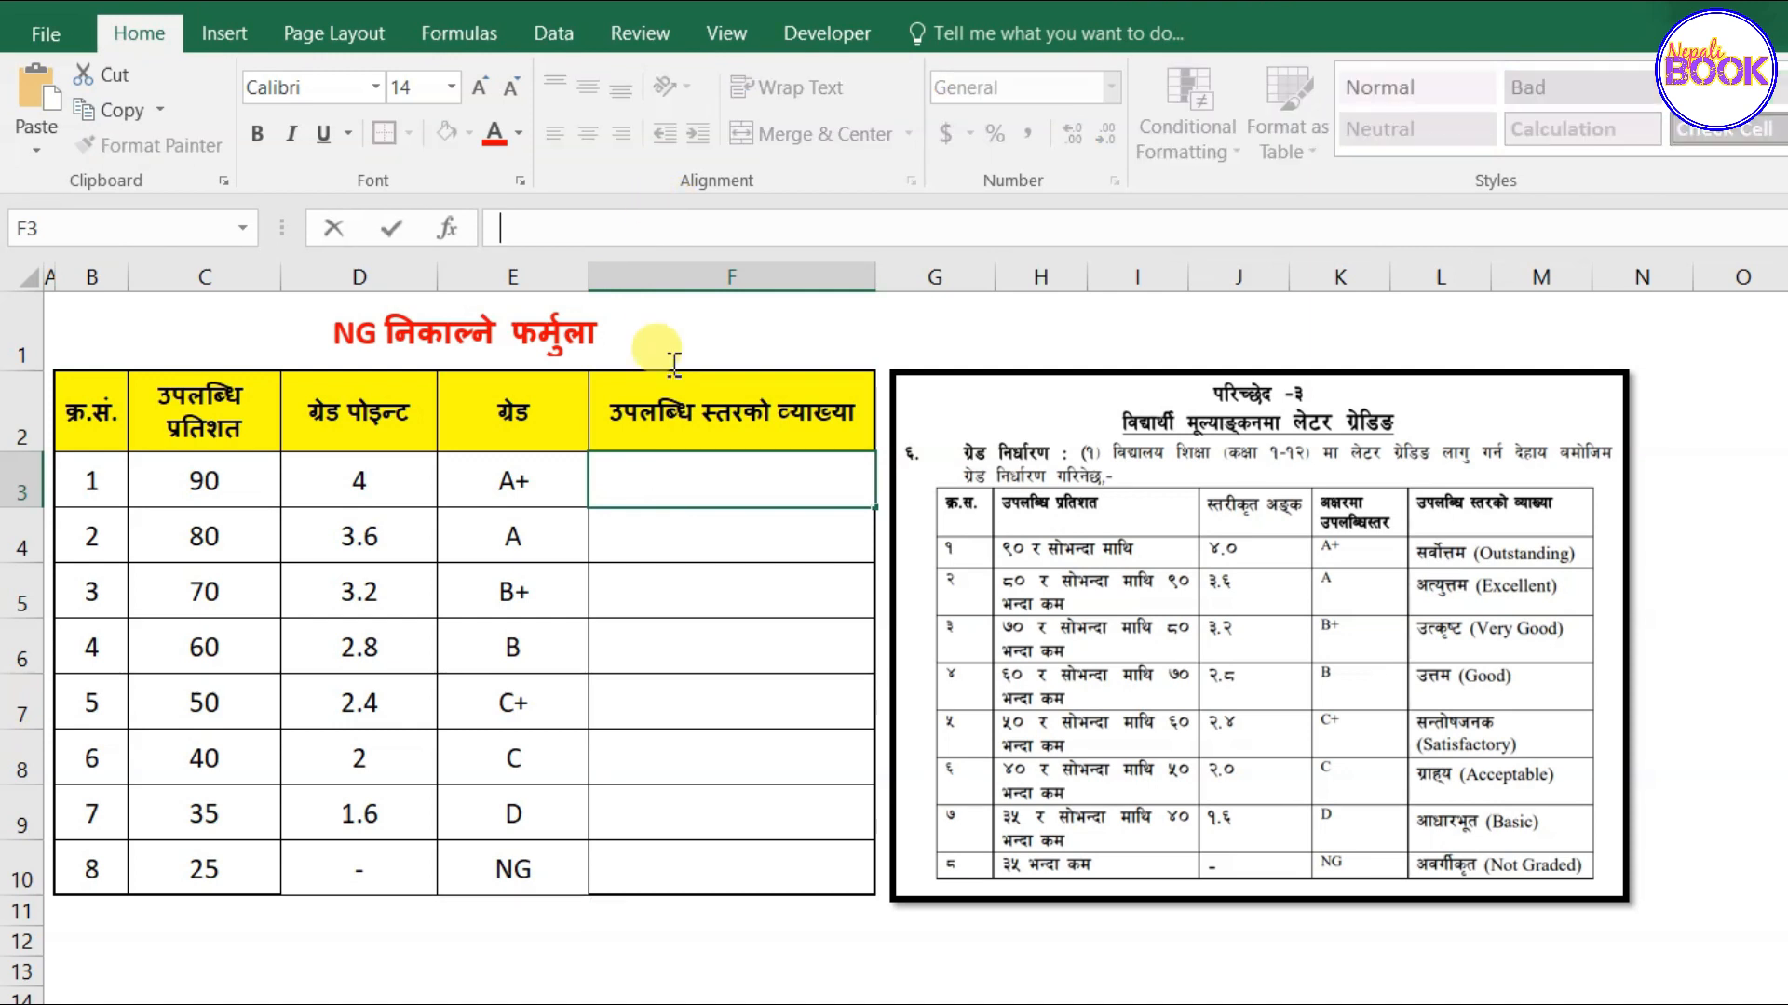
{"action": "key", "text": "ctrl+v"}
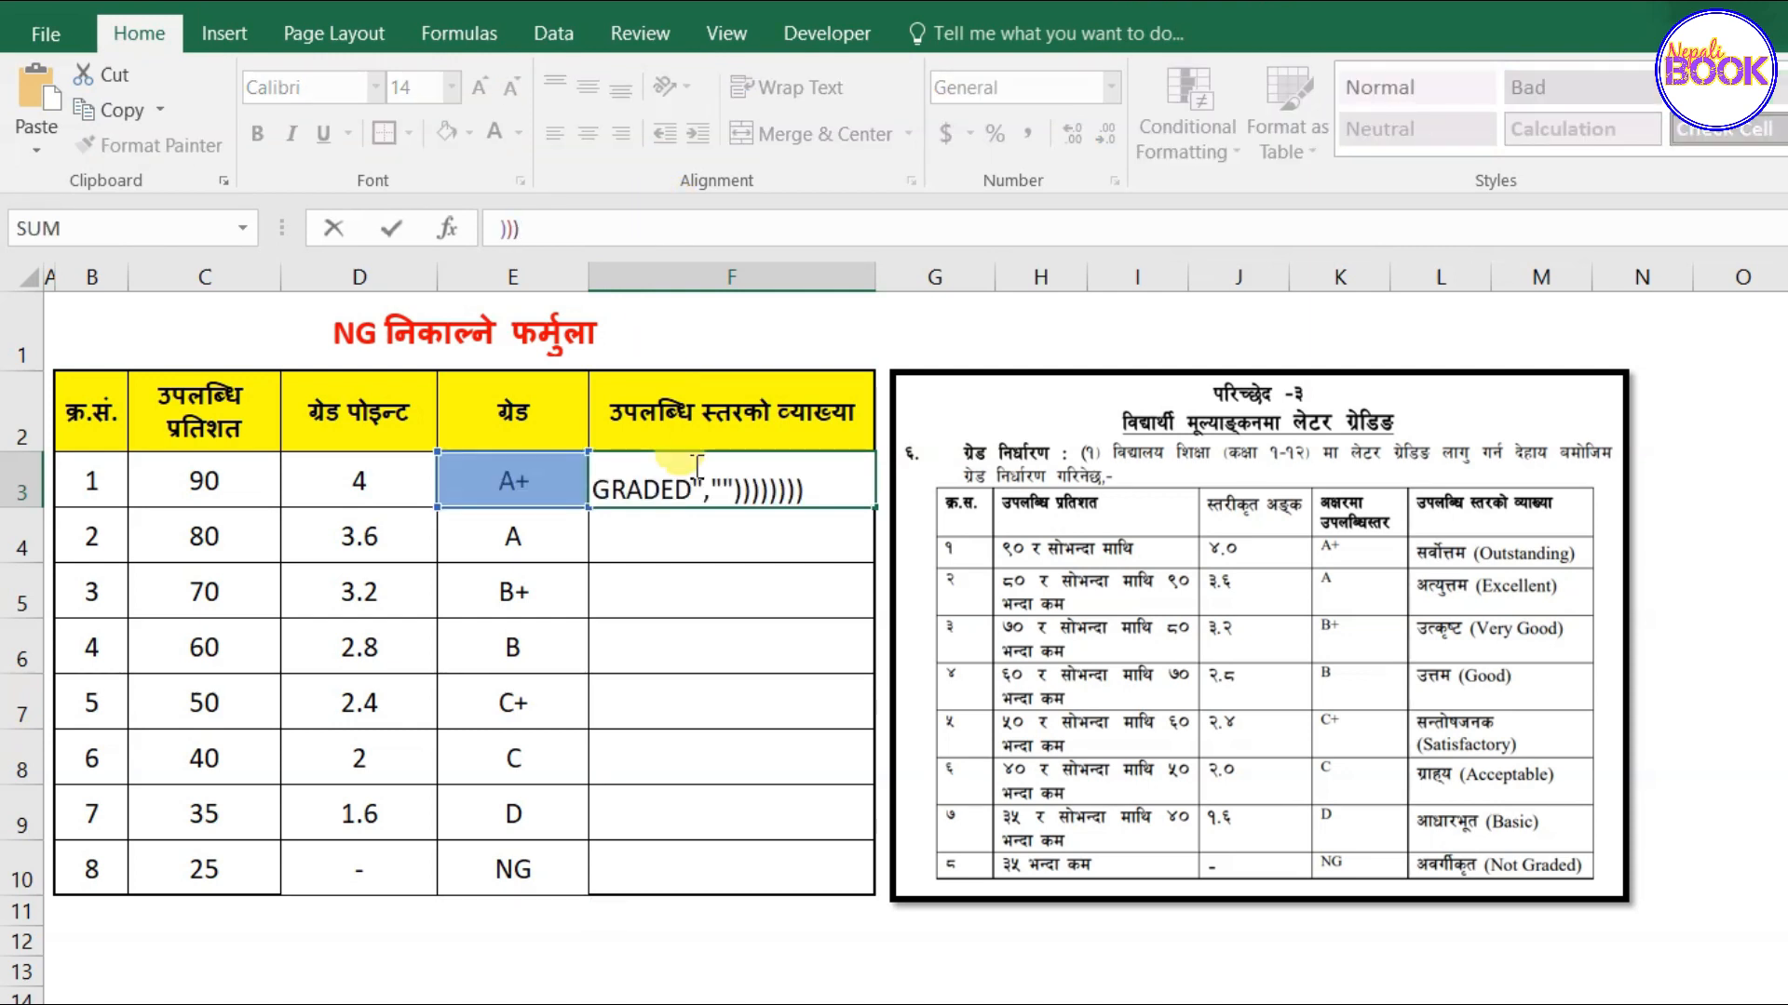
{"action": "key", "text": "Return"}
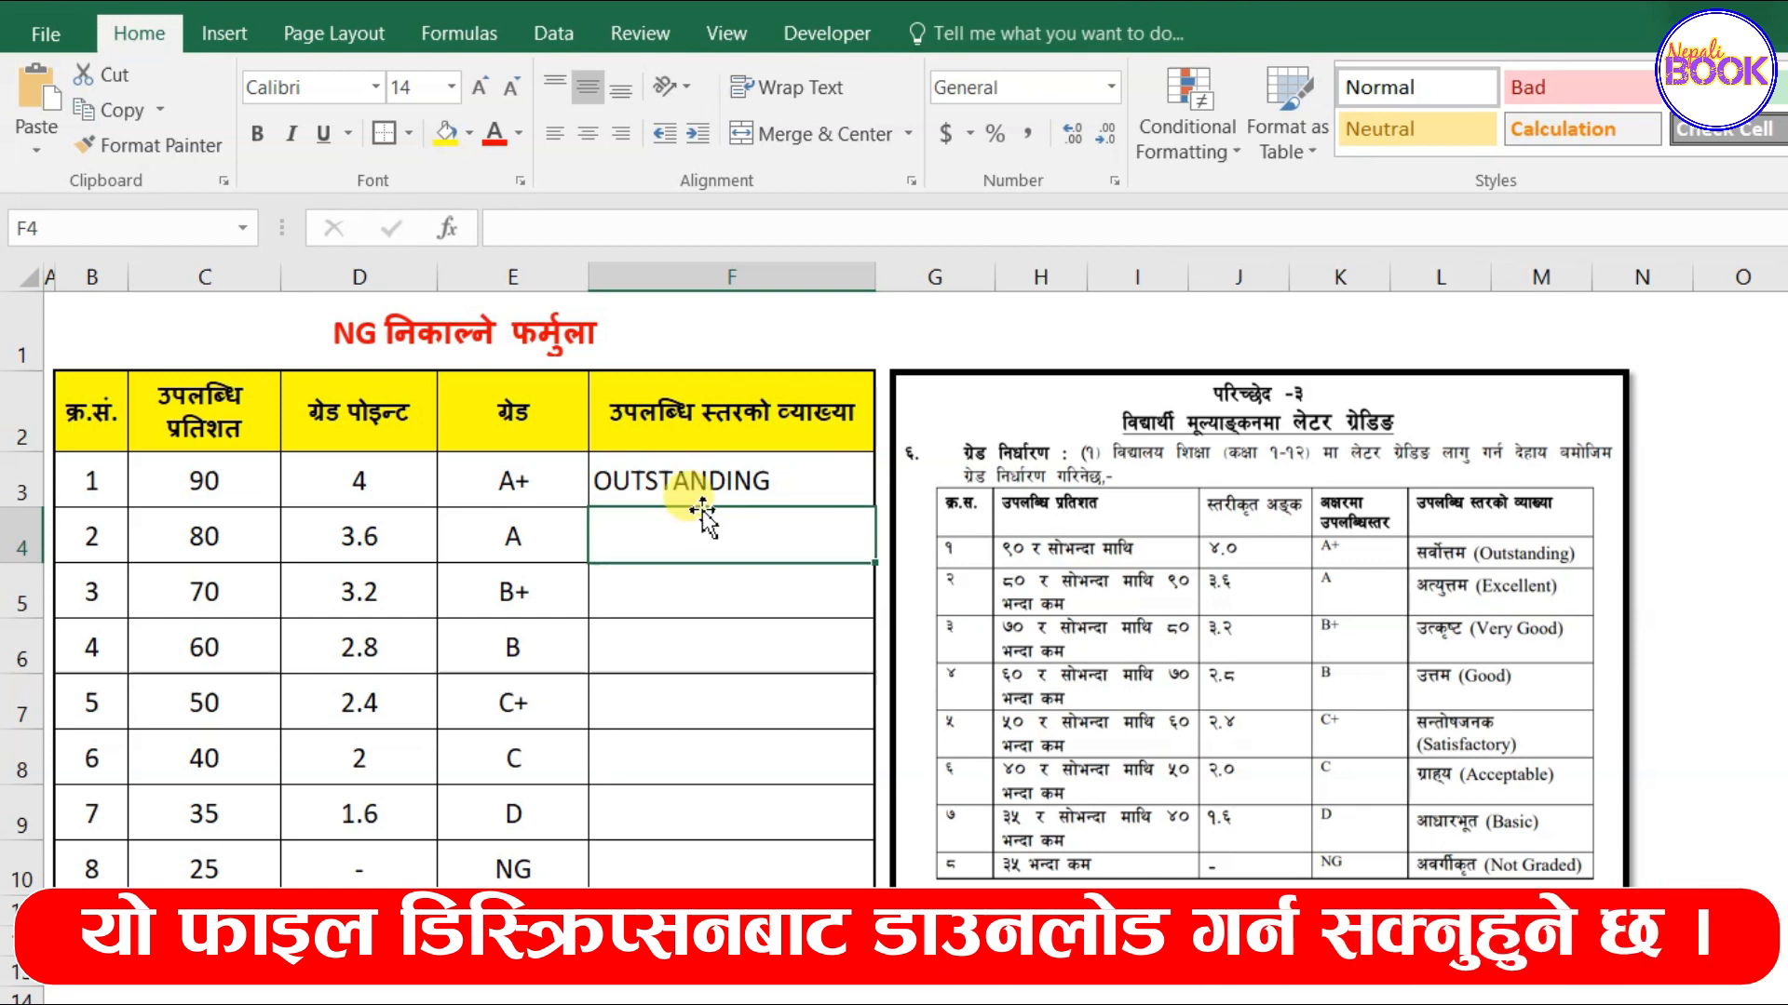
Fill the description formula from F3 down through F10 and check row 10's grade point, grade and description.
{"action": "left_click", "coordinate": [710, 470]}
{"action": "left_click_drag", "start_coordinate": [875, 514], "coordinate": [870, 866]}
{"action": "left_click", "coordinate": [786, 864]}
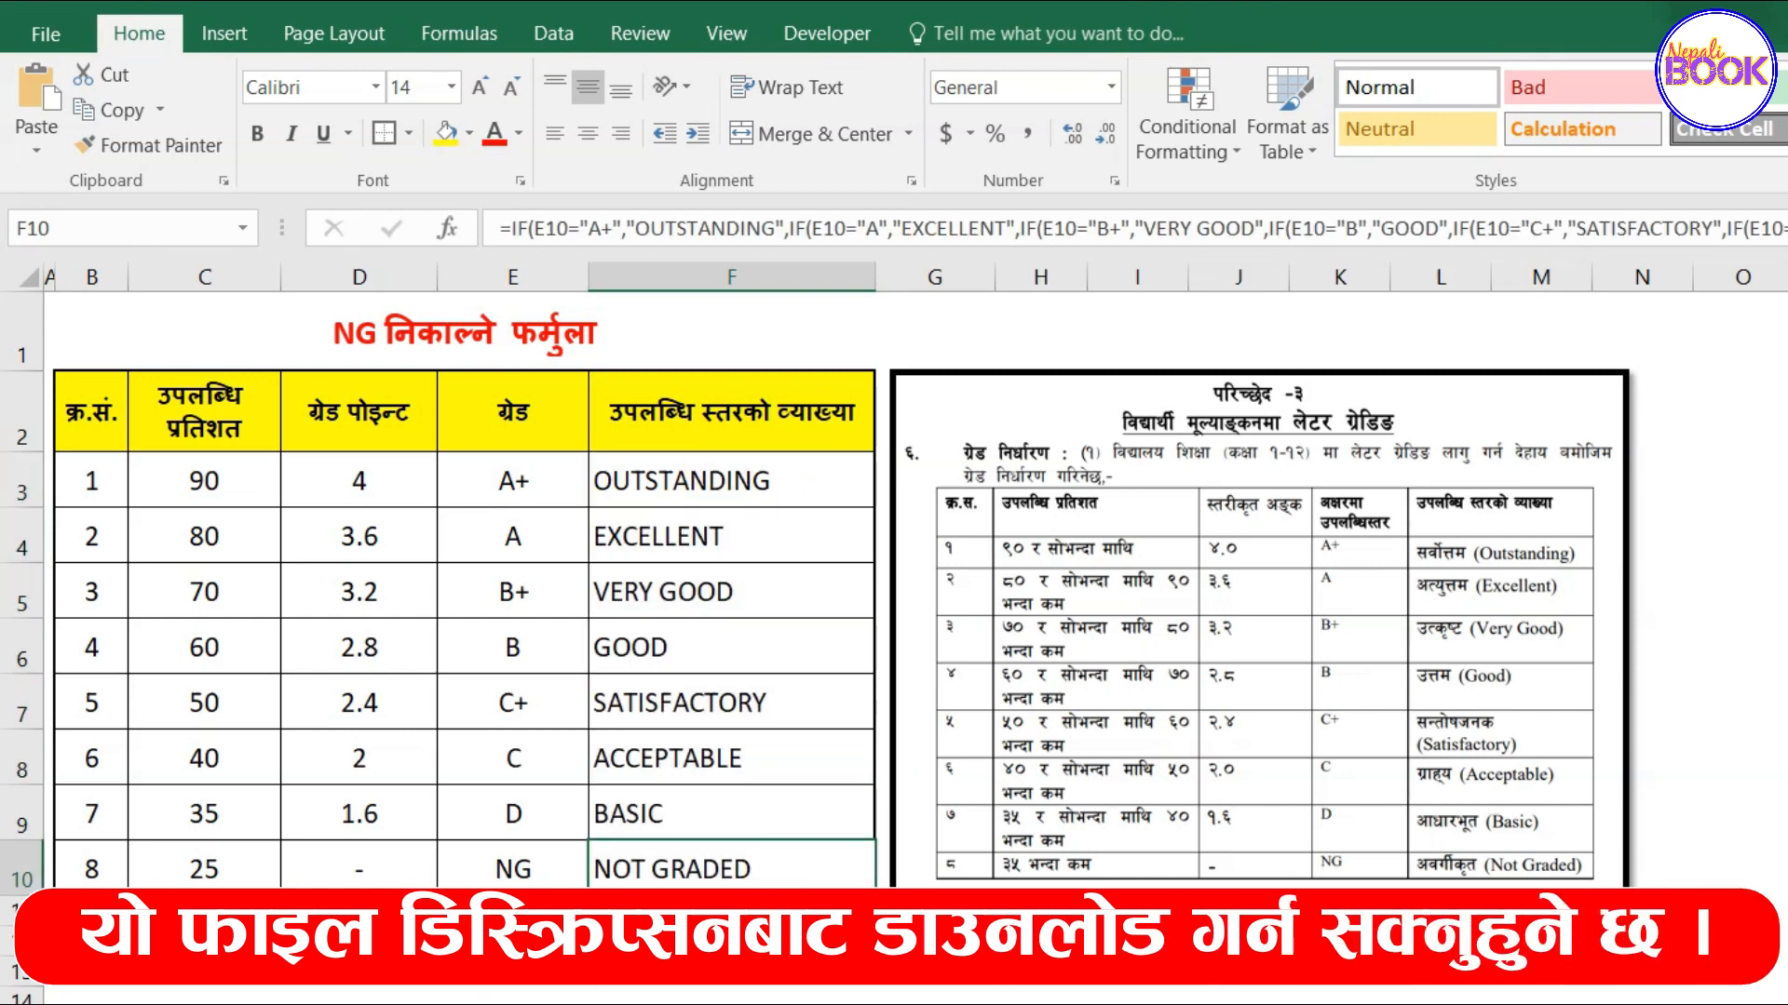
{"action": "left_click", "coordinate": [327, 868]}
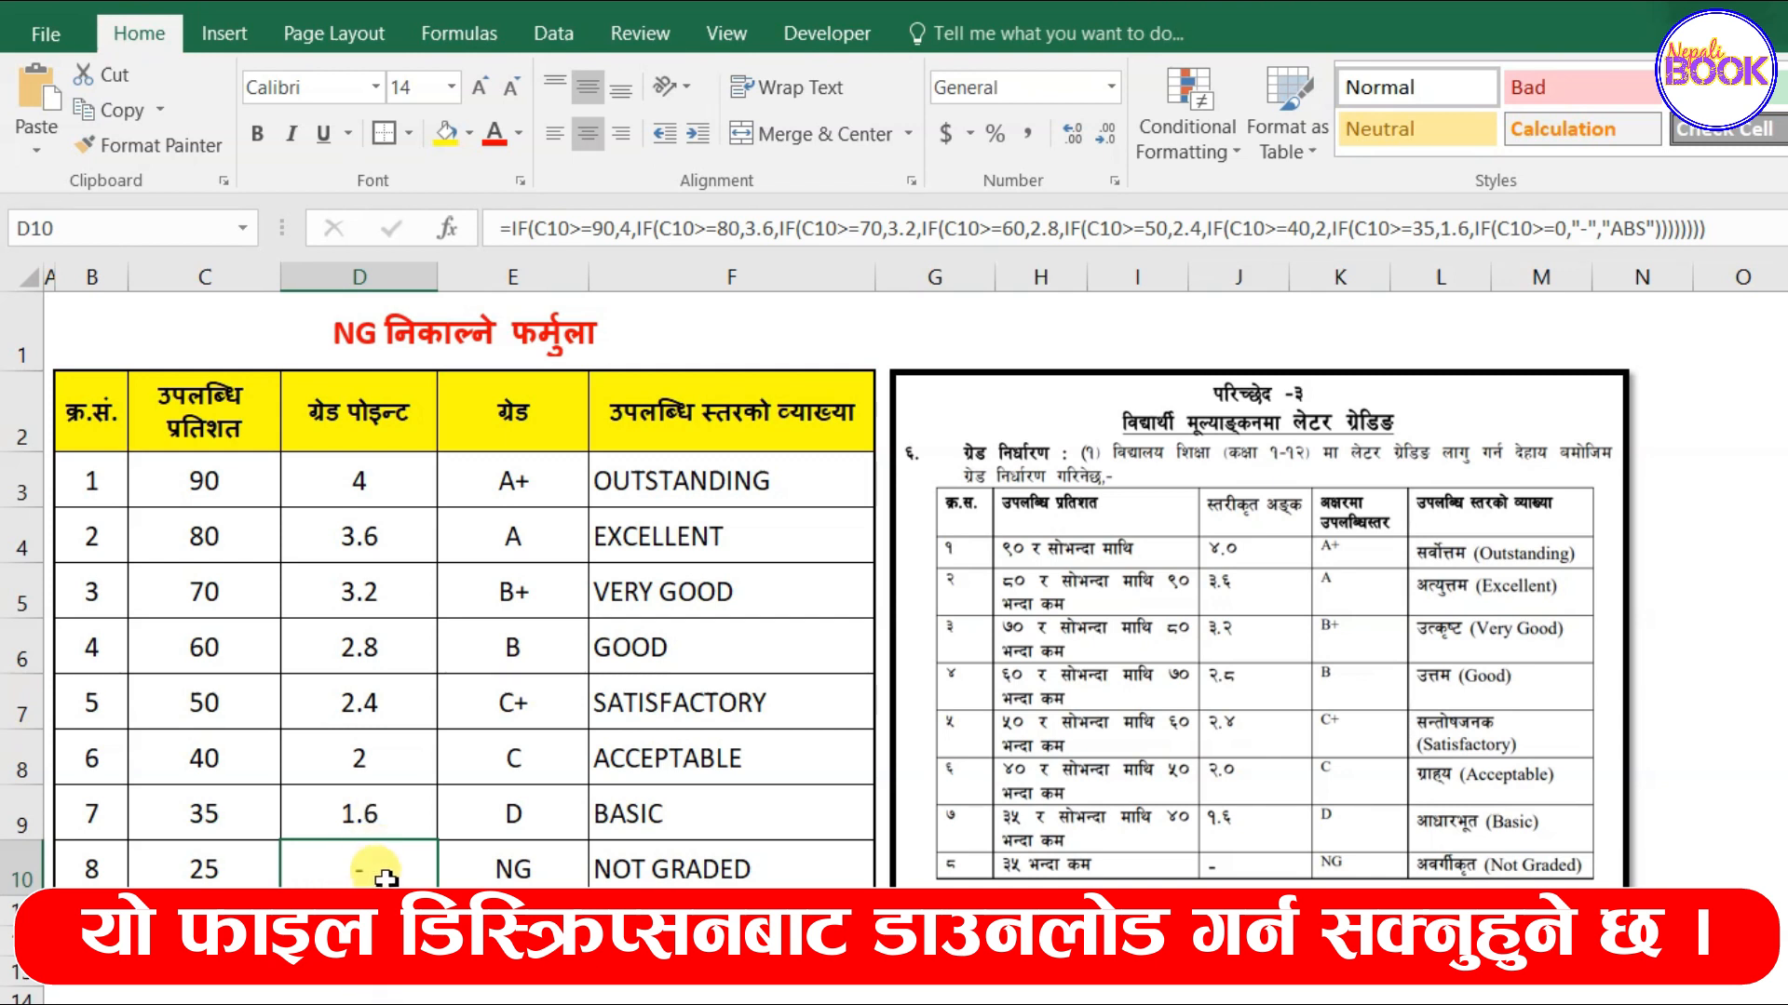
{"action": "left_click", "coordinate": [499, 869]}
{"action": "left_click", "coordinate": [712, 869]}
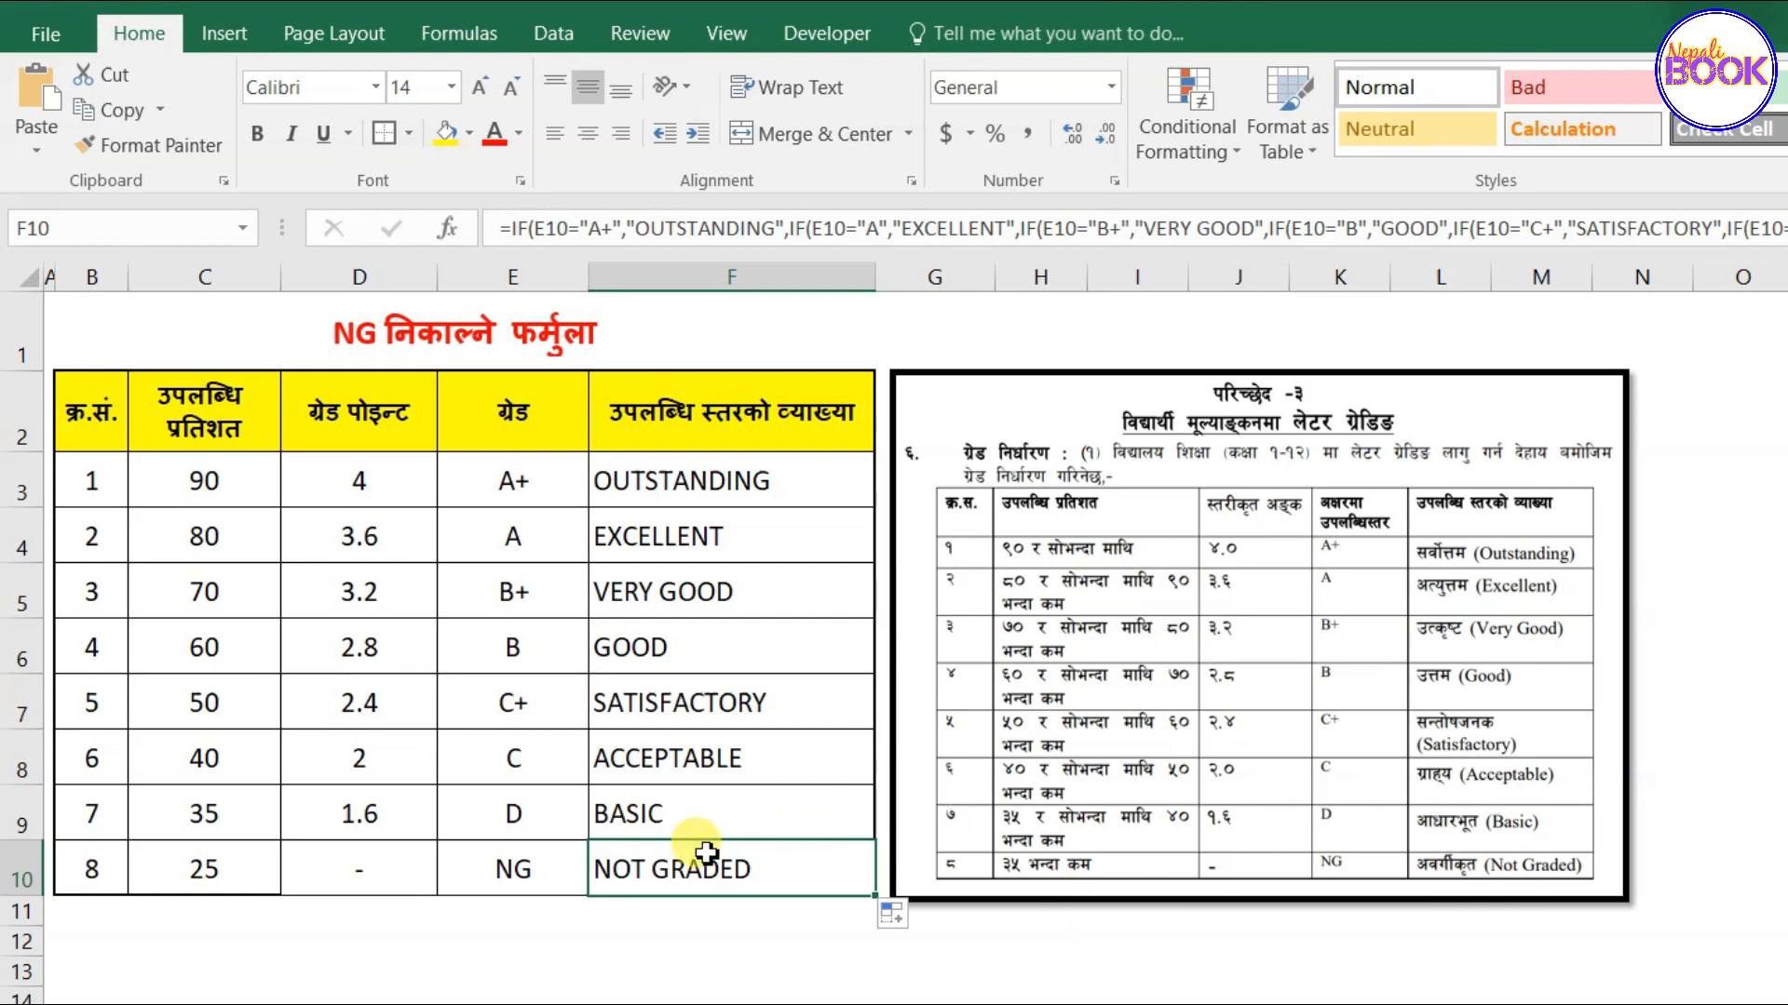
{"action": "left_click", "coordinate": [642, 756]}
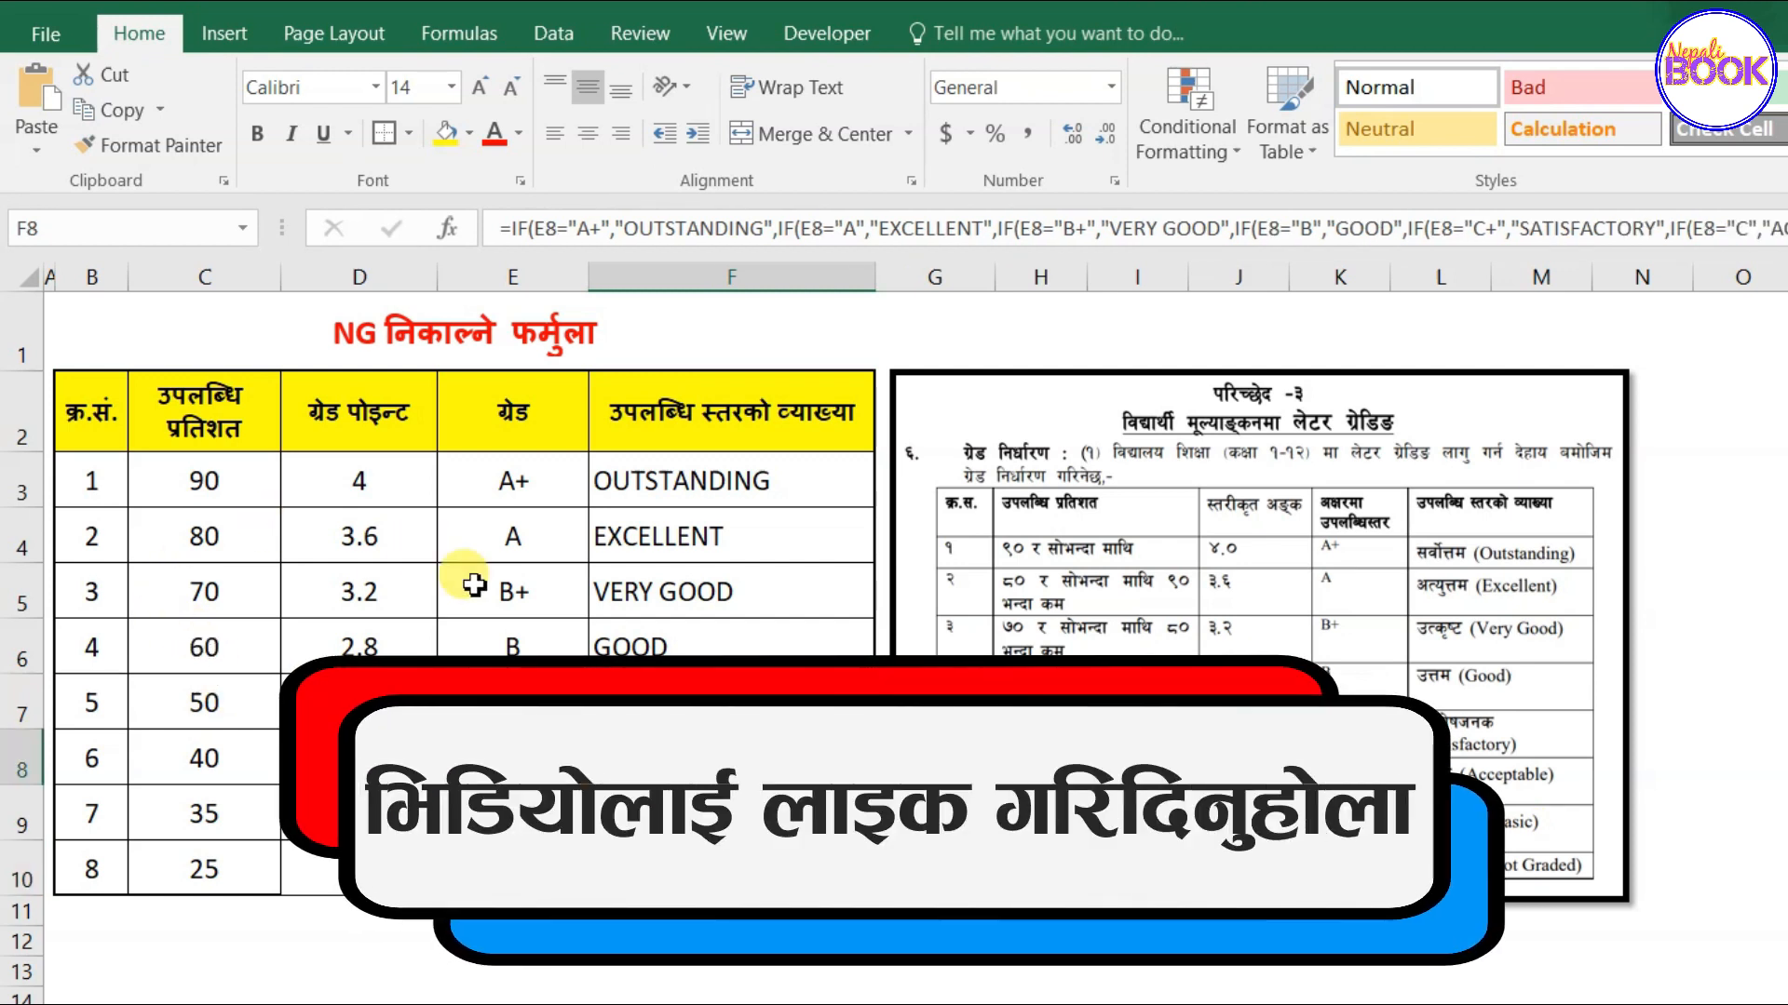